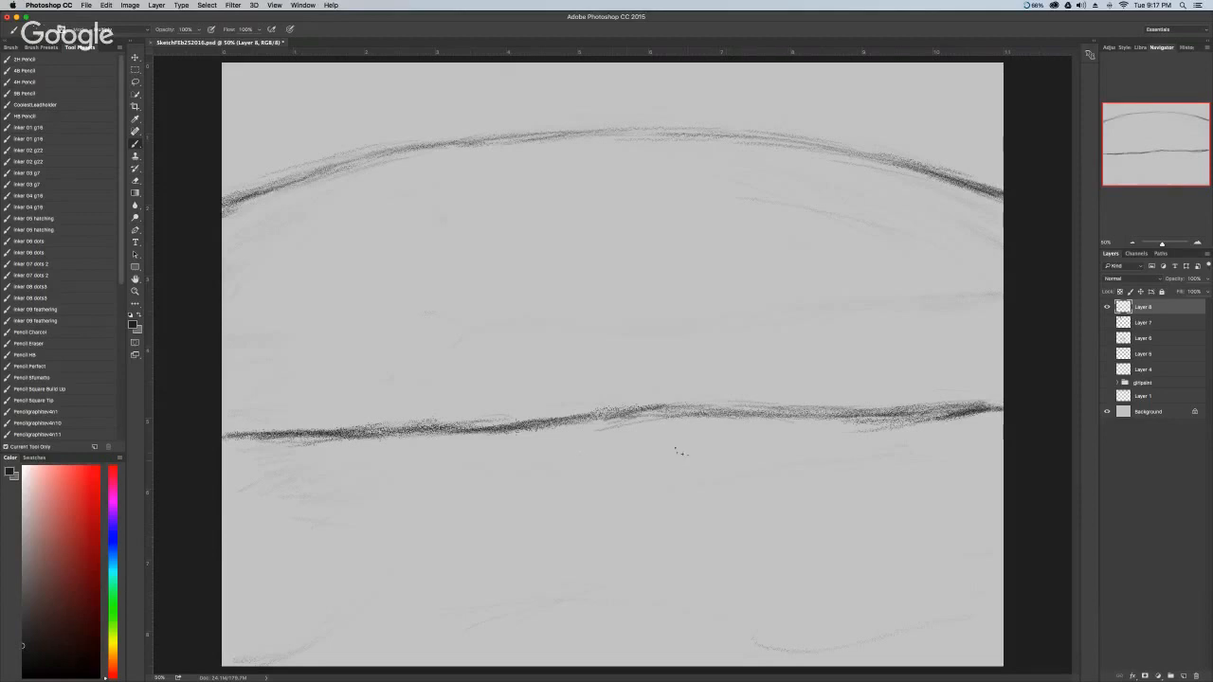
Add light pencil strokes around the lower wavy line and draw a straight horizontal line across the canvas just above it.
drag(500, 428, 389, 425)
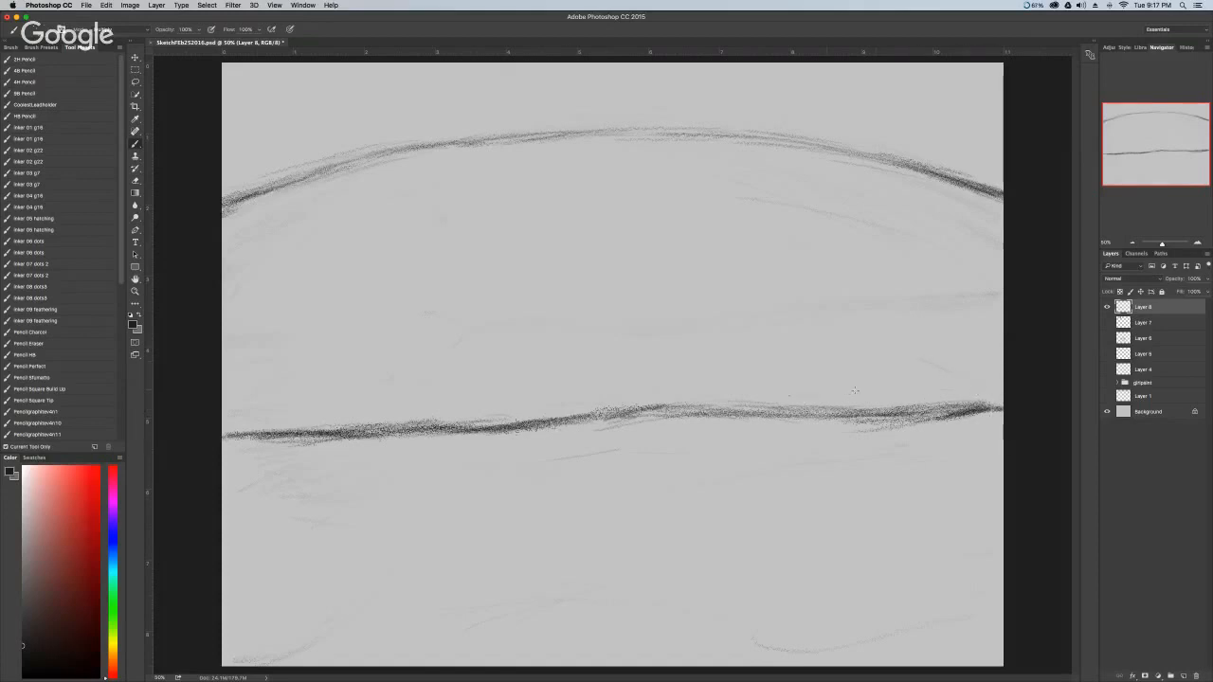
mouse_move(925, 376)
mouse_down()
mouse_move(959, 392)
mouse_move(823, 392)
mouse_move(890, 380)
mouse_up()
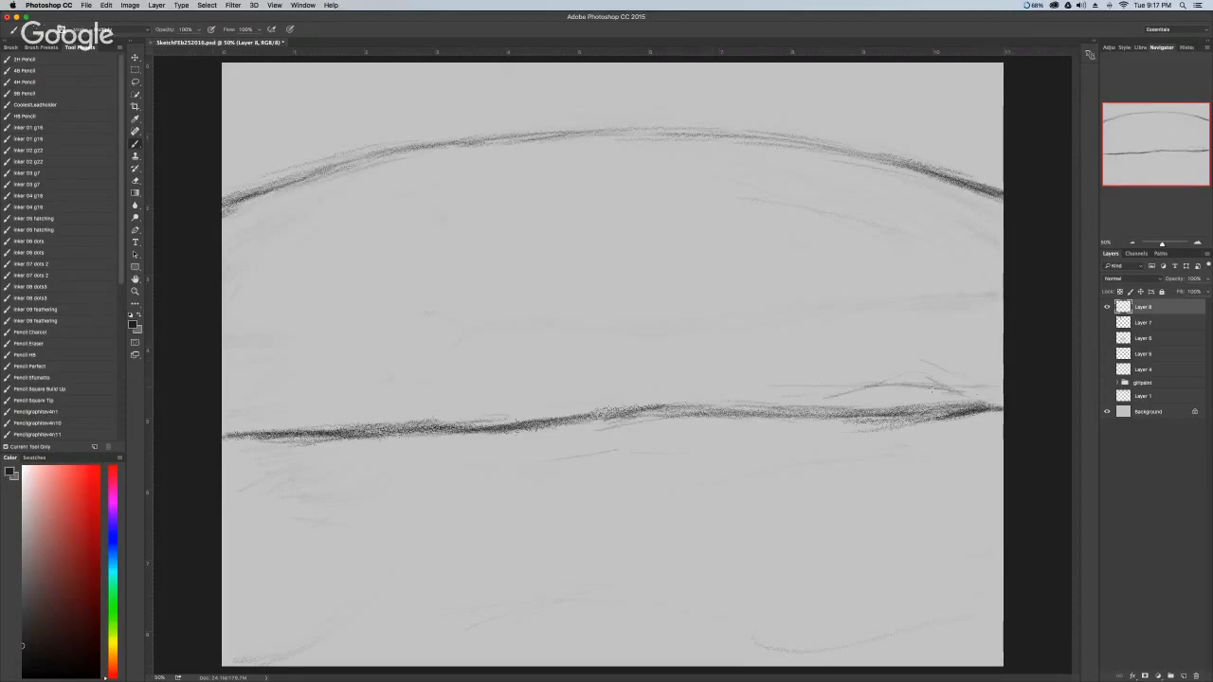
mouse_move(1004, 386)
mouse_down()
mouse_move(214, 375)
mouse_move(820, 387)
mouse_move(1050, 414)
mouse_up()
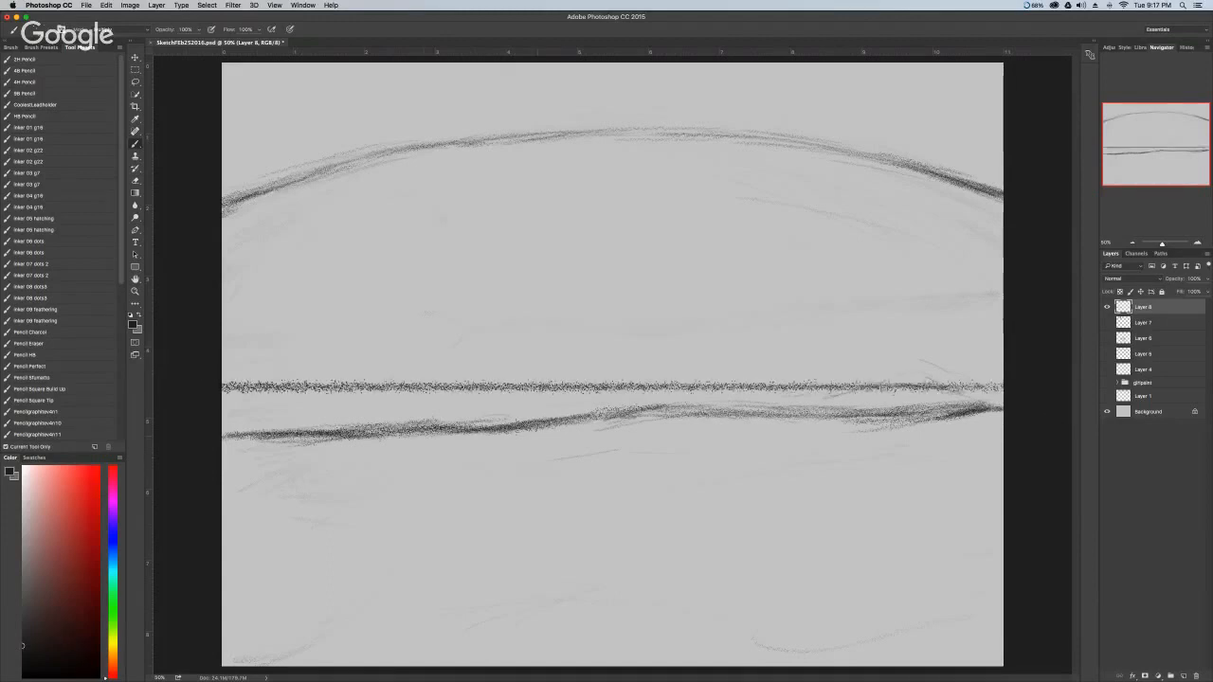
Sketch a second wavy contour between the straight line and the left half of the lower wavy line.
mouse_move(261, 425)
mouse_down()
mouse_move(235, 402)
mouse_move(468, 418)
mouse_up()
drag(664, 405, 436, 411)
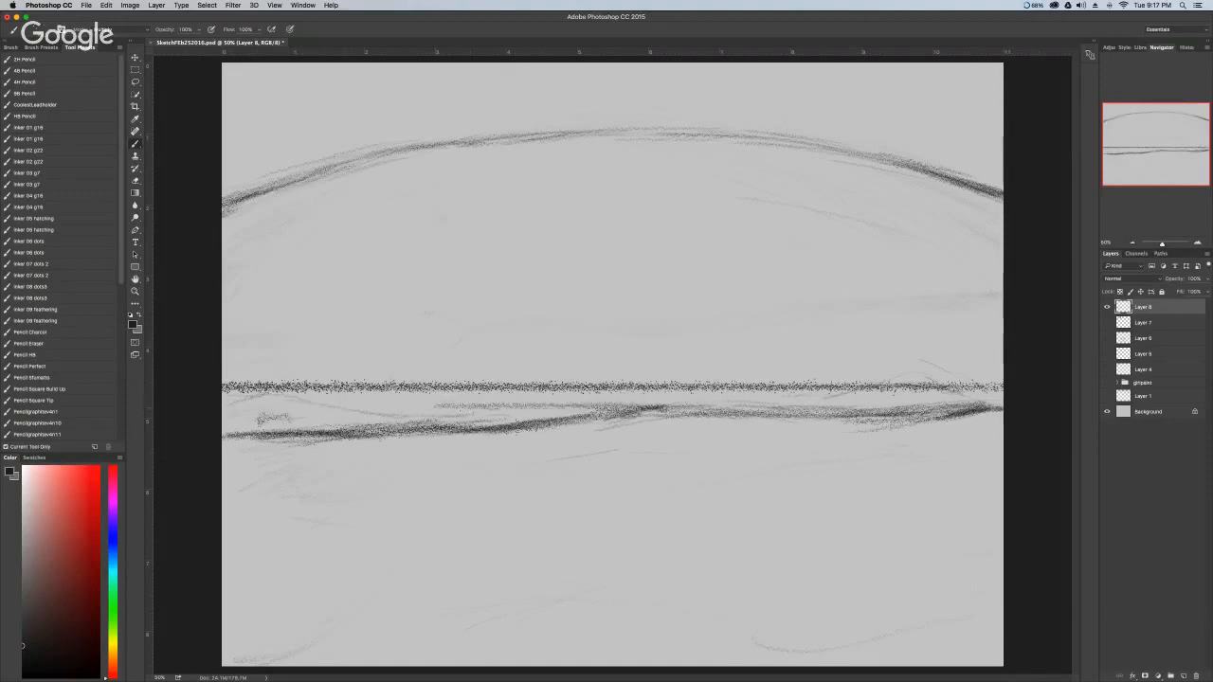
mouse_move(516, 407)
mouse_down()
mouse_move(337, 423)
mouse_move(227, 410)
mouse_move(1000, 406)
mouse_move(731, 401)
mouse_up()
mouse_move(637, 407)
mouse_down()
mouse_move(473, 429)
mouse_move(314, 414)
mouse_up()
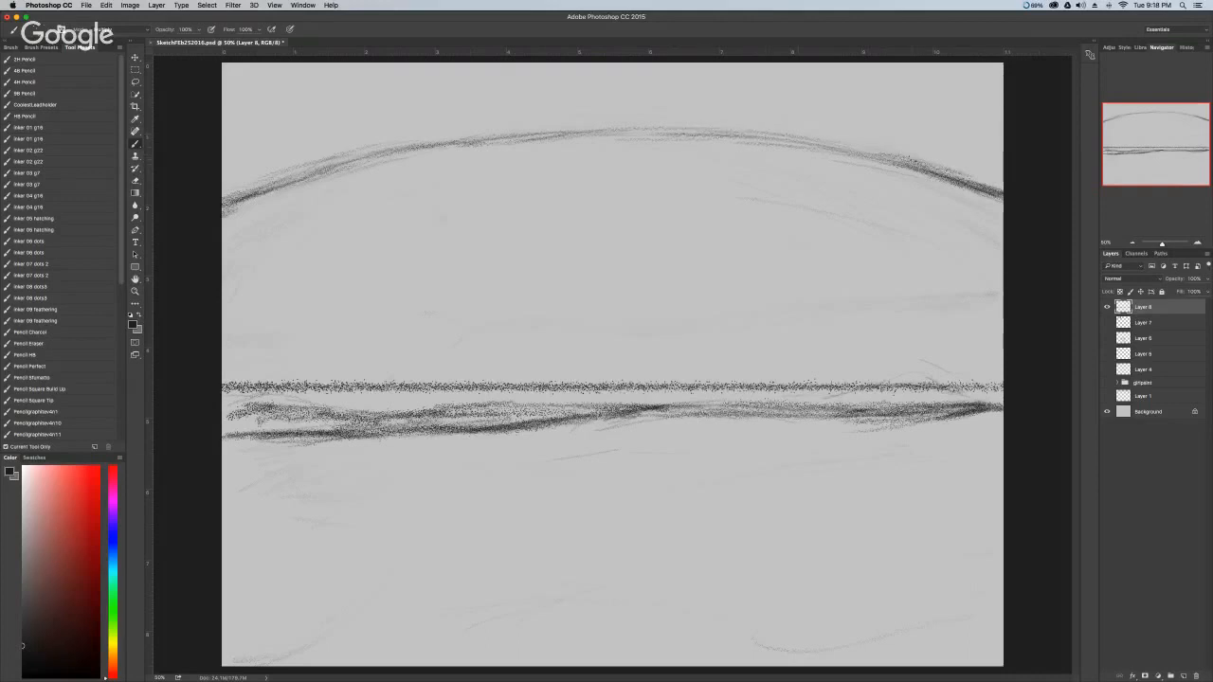
Darken the right end of the large arc and add faint guide strokes above its crest and left side.
drag(883, 157, 1002, 195)
drag(749, 134, 823, 146)
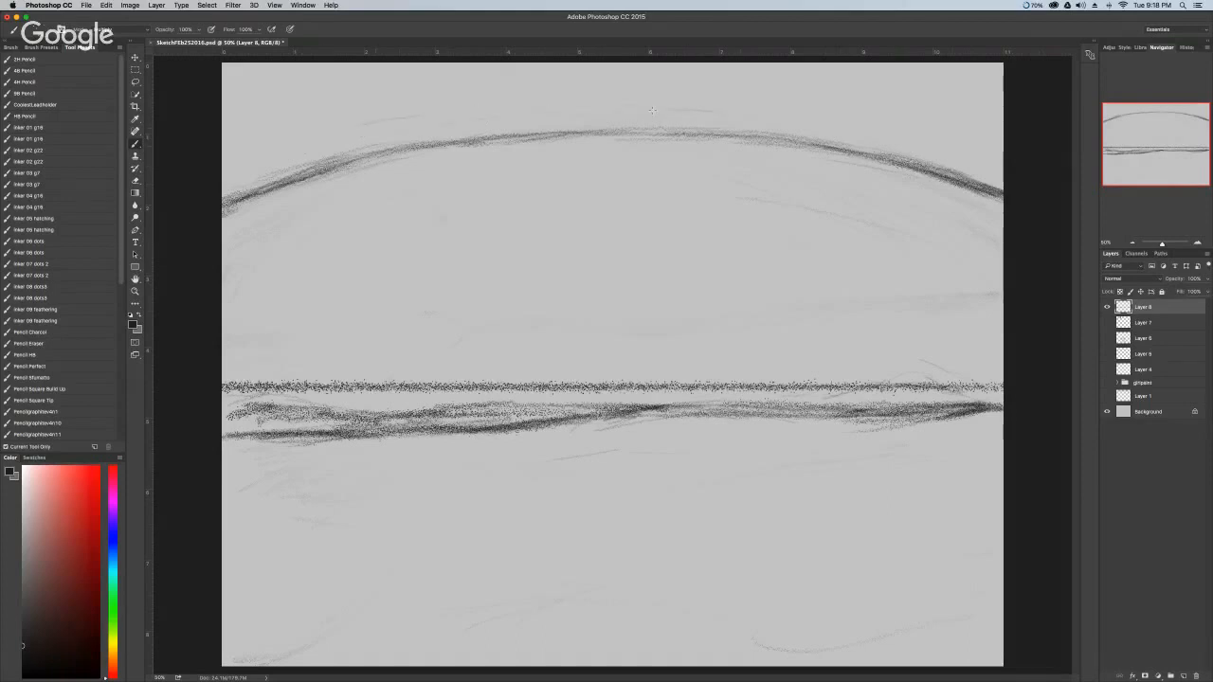
drag(748, 111, 375, 141)
drag(303, 125, 366, 96)
Draw an upward arrow and a downward arrow side by side across the crest of the arc.
drag(606, 155, 603, 130)
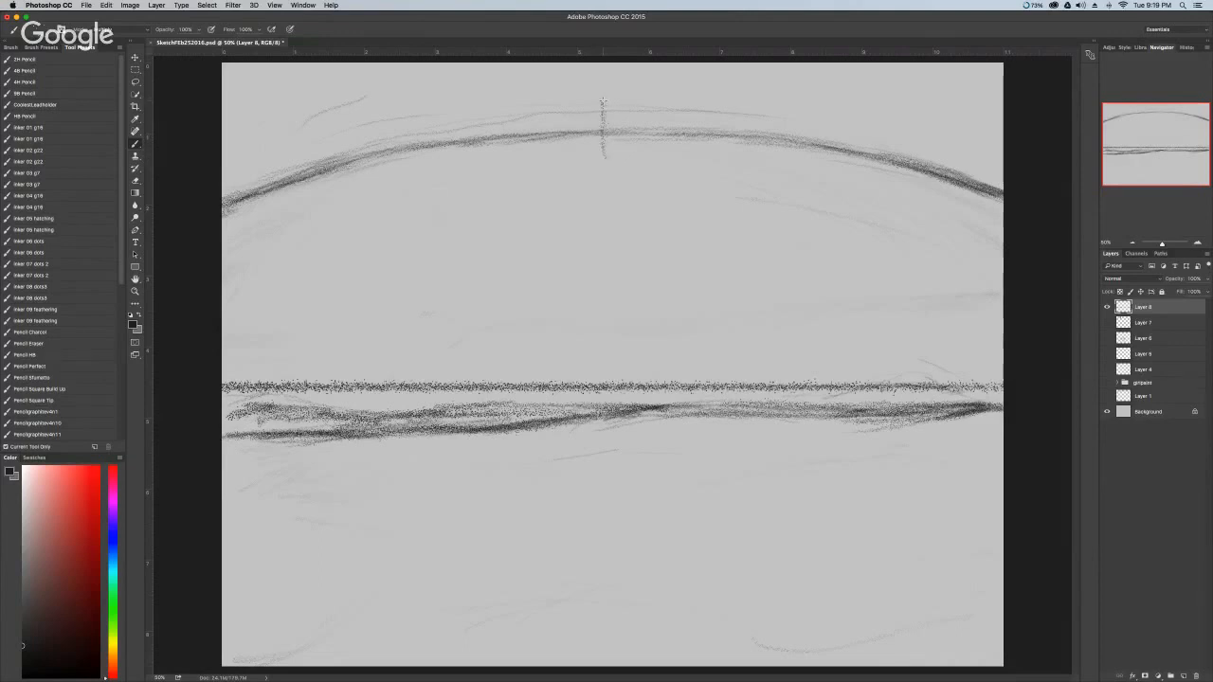
drag(603, 101, 599, 161)
drag(601, 98, 601, 122)
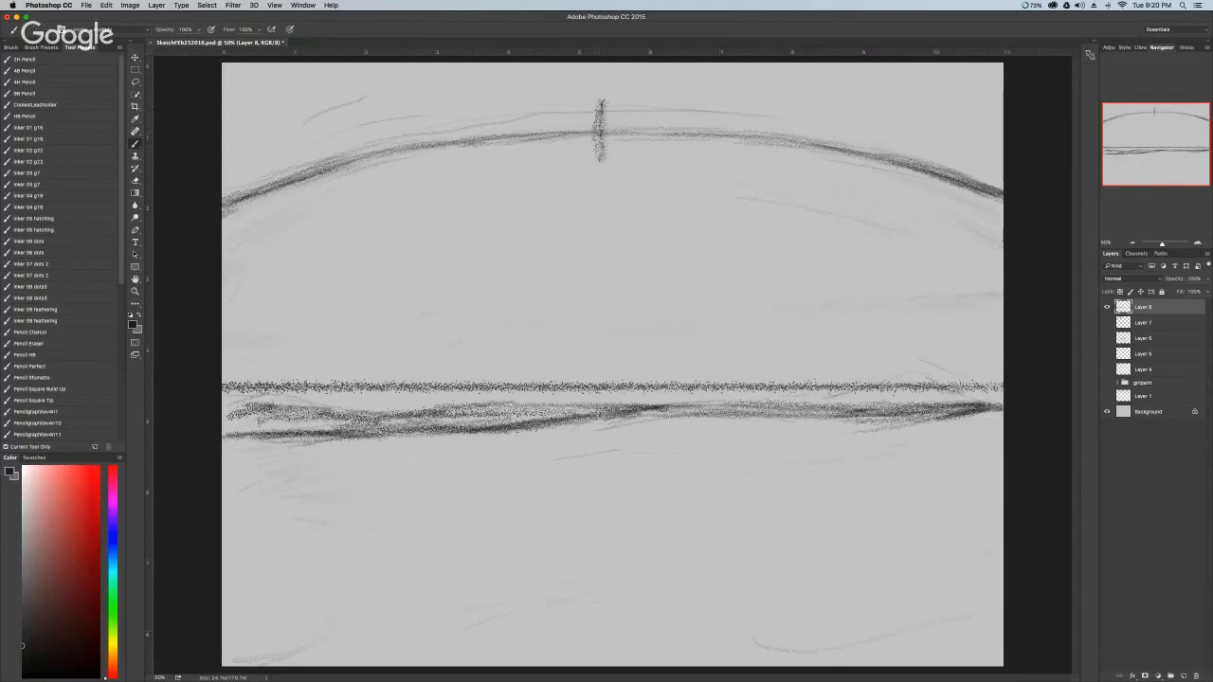
drag(600, 106, 603, 79)
mouse_move(641, 79)
mouse_down()
mouse_move(648, 158)
mouse_move(628, 151)
mouse_move(639, 156)
mouse_move(654, 139)
mouse_up()
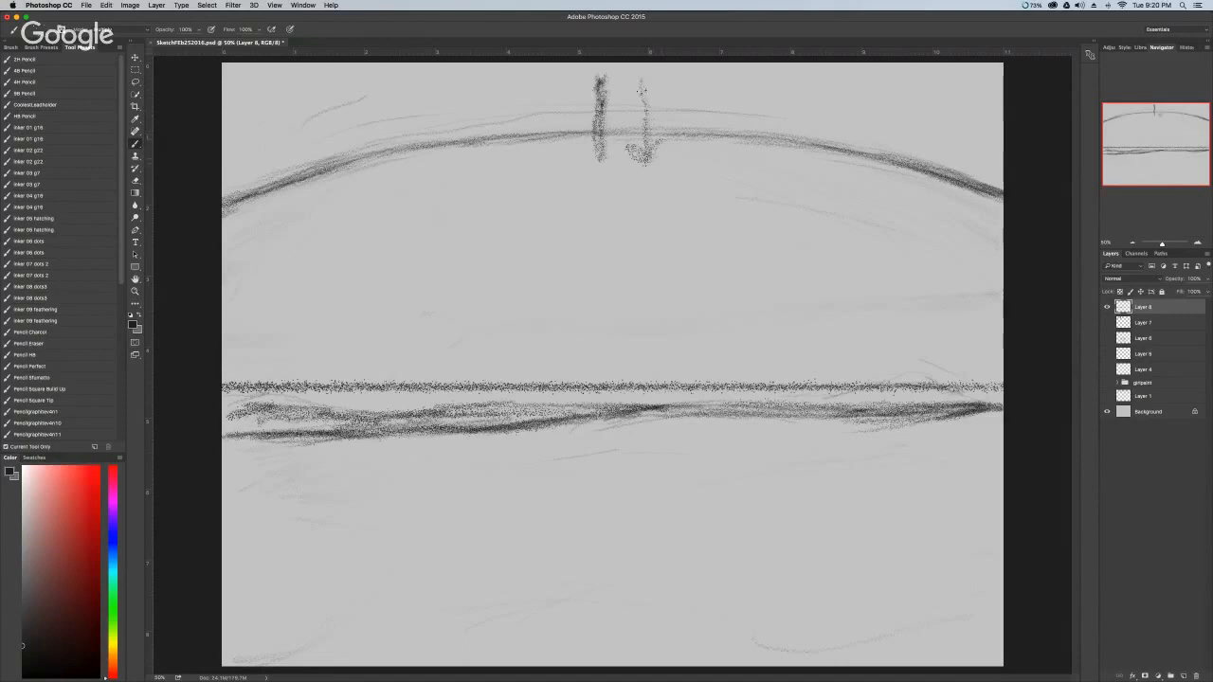
mouse_move(644, 80)
mouse_down()
mouse_move(649, 157)
mouse_move(661, 142)
mouse_up()
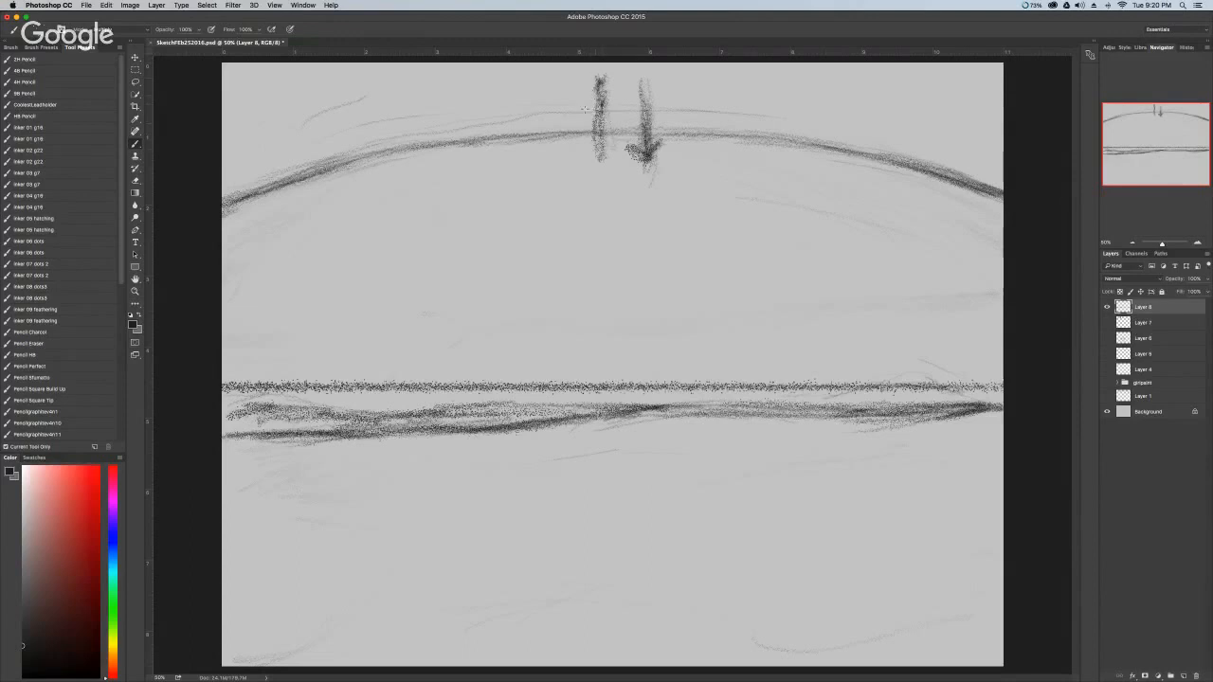
mouse_move(596, 80)
mouse_down()
mouse_move(621, 125)
mouse_move(588, 116)
mouse_up()
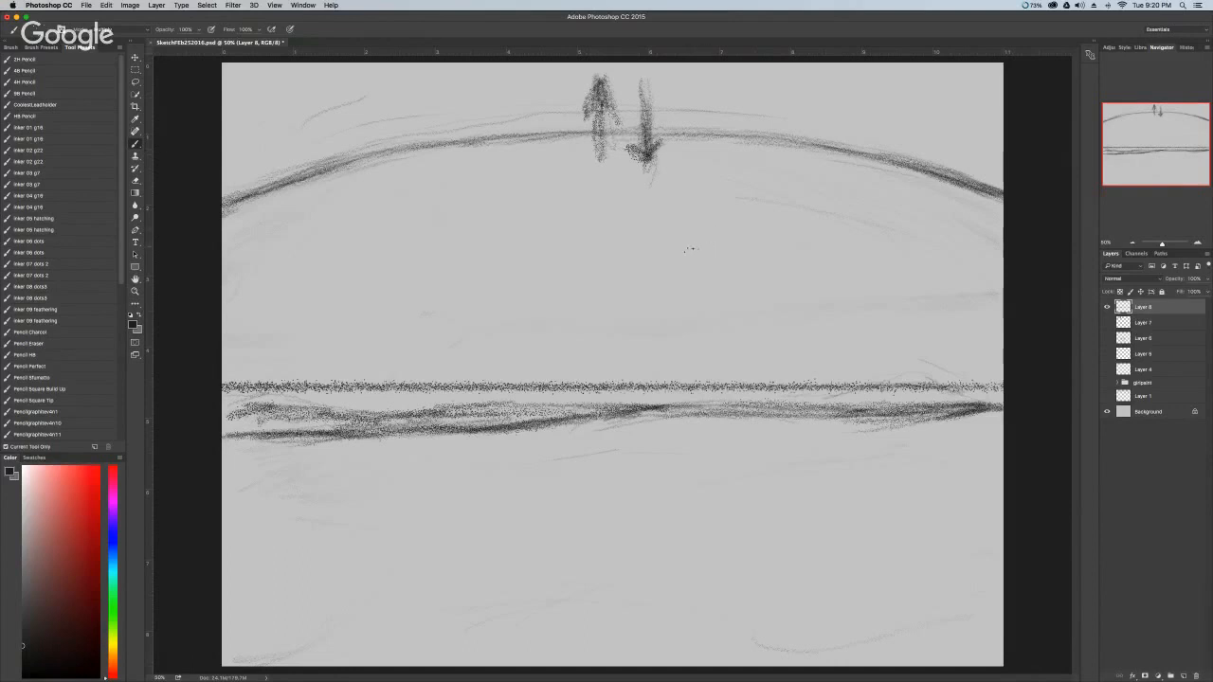
Erase the two arrows at the arc's crest and redraw the arc's pencil line across the gap.
key(r)
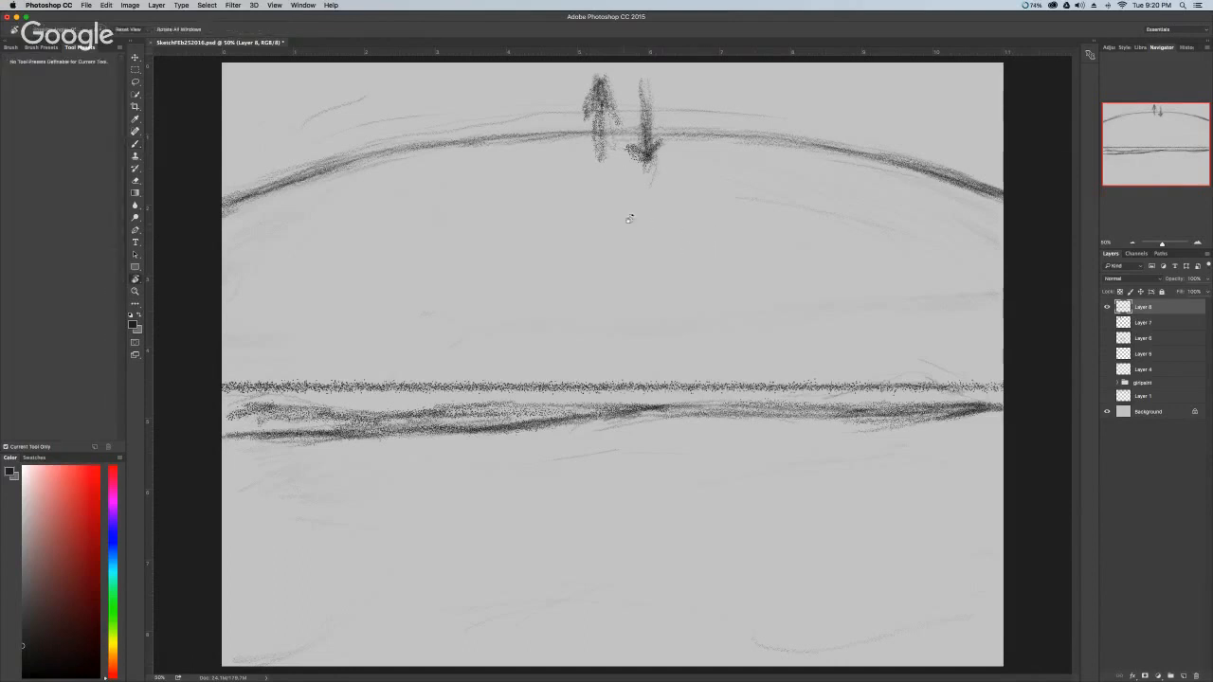
key(e)
mouse_move(656, 159)
mouse_down()
mouse_move(578, 166)
mouse_move(677, 164)
mouse_move(599, 153)
mouse_move(677, 156)
mouse_move(594, 156)
mouse_move(650, 150)
mouse_up()
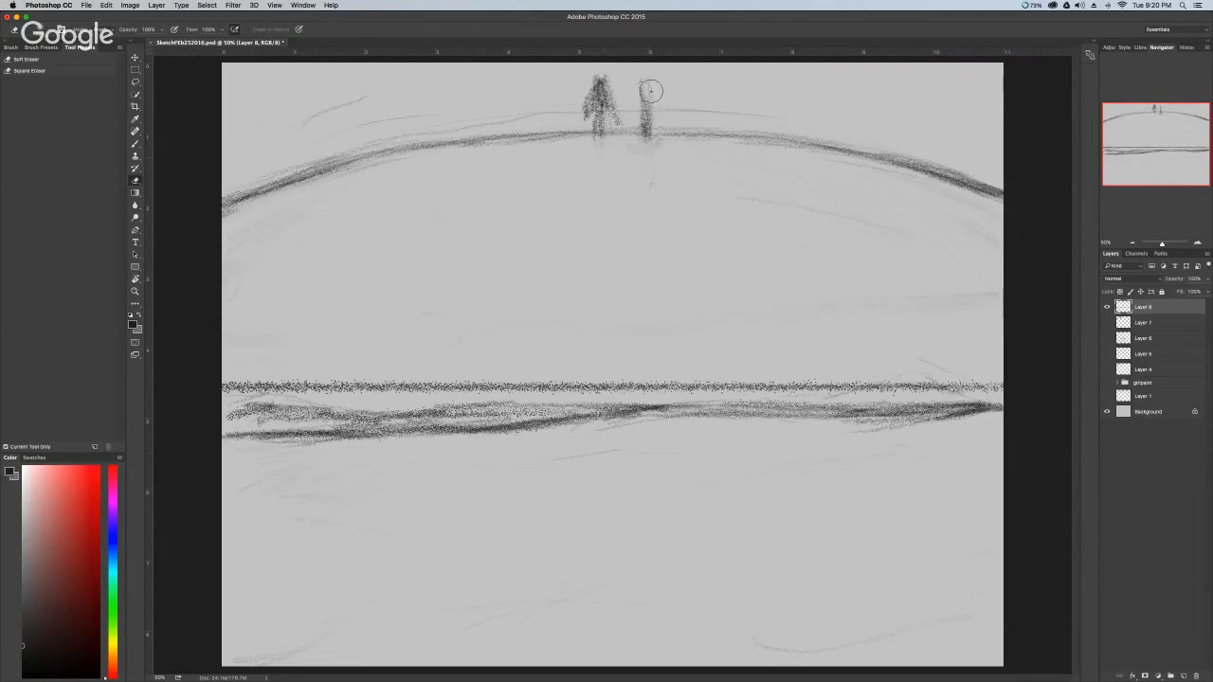
mouse_move(651, 93)
mouse_down()
mouse_move(574, 101)
mouse_move(697, 96)
mouse_move(540, 97)
mouse_up()
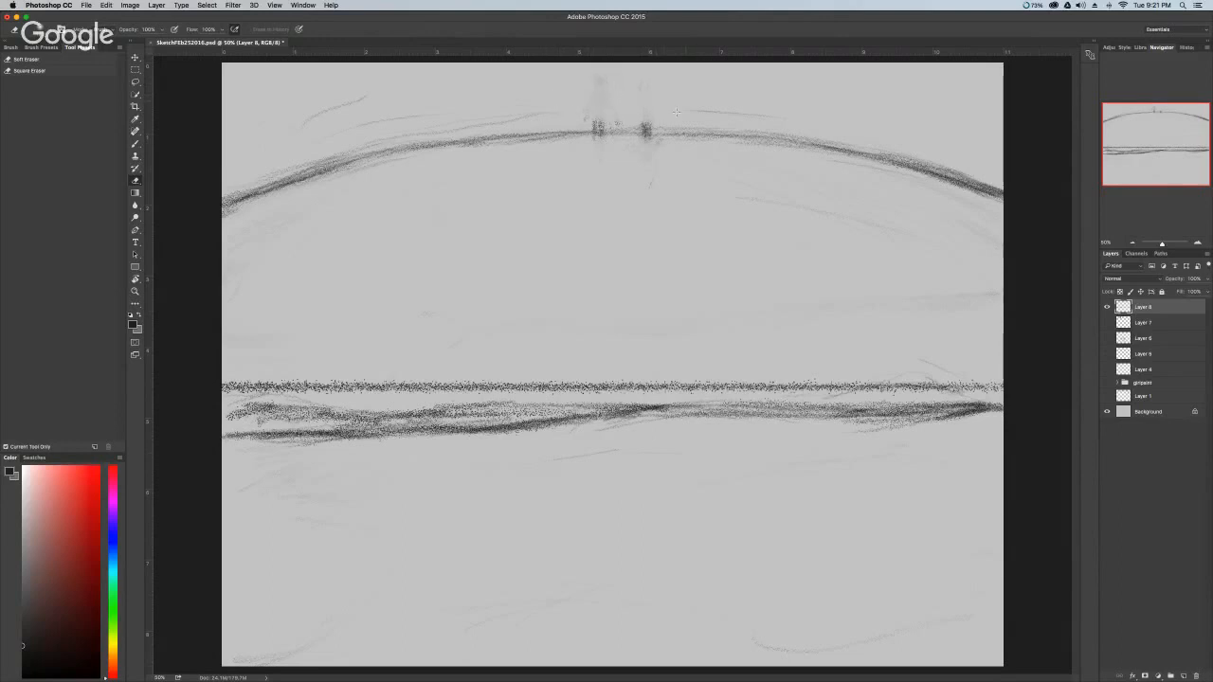
drag(606, 112, 640, 114)
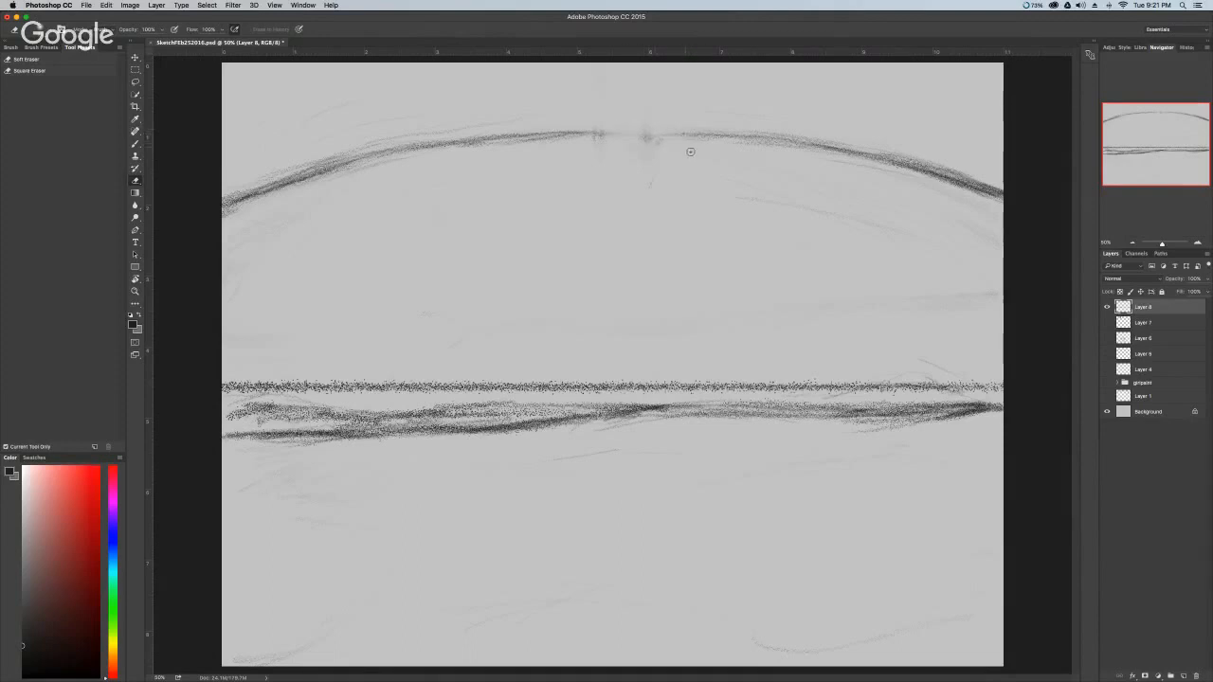
key(b)
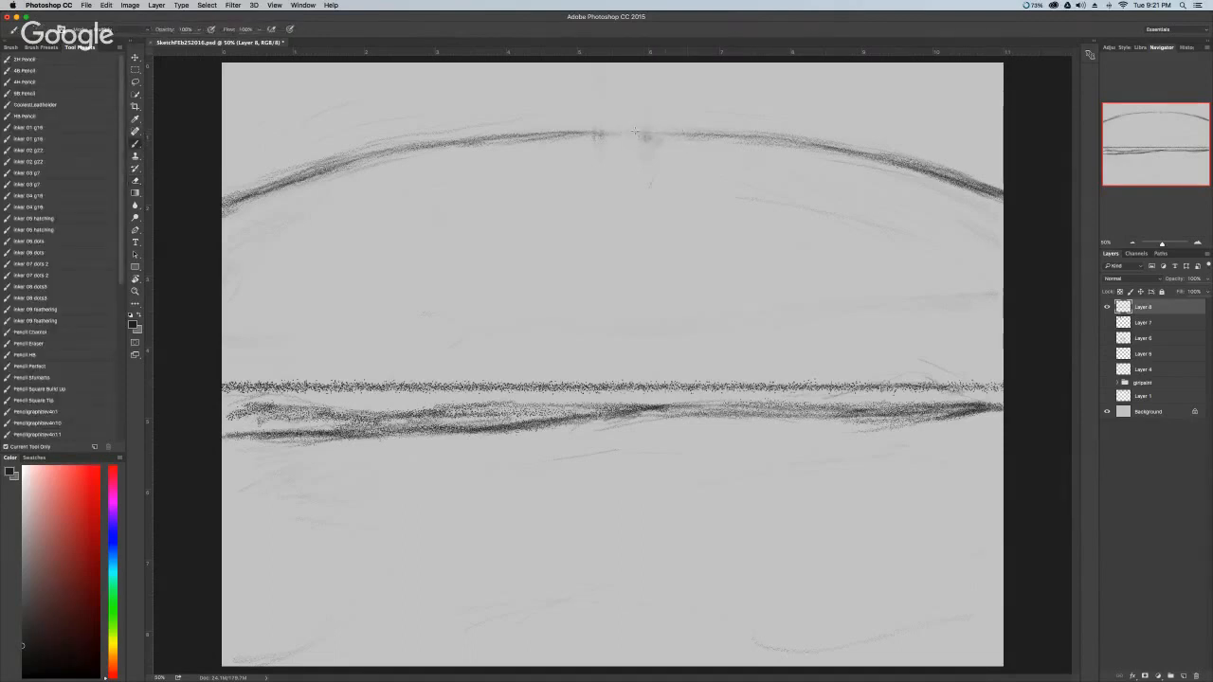
drag(632, 129, 575, 134)
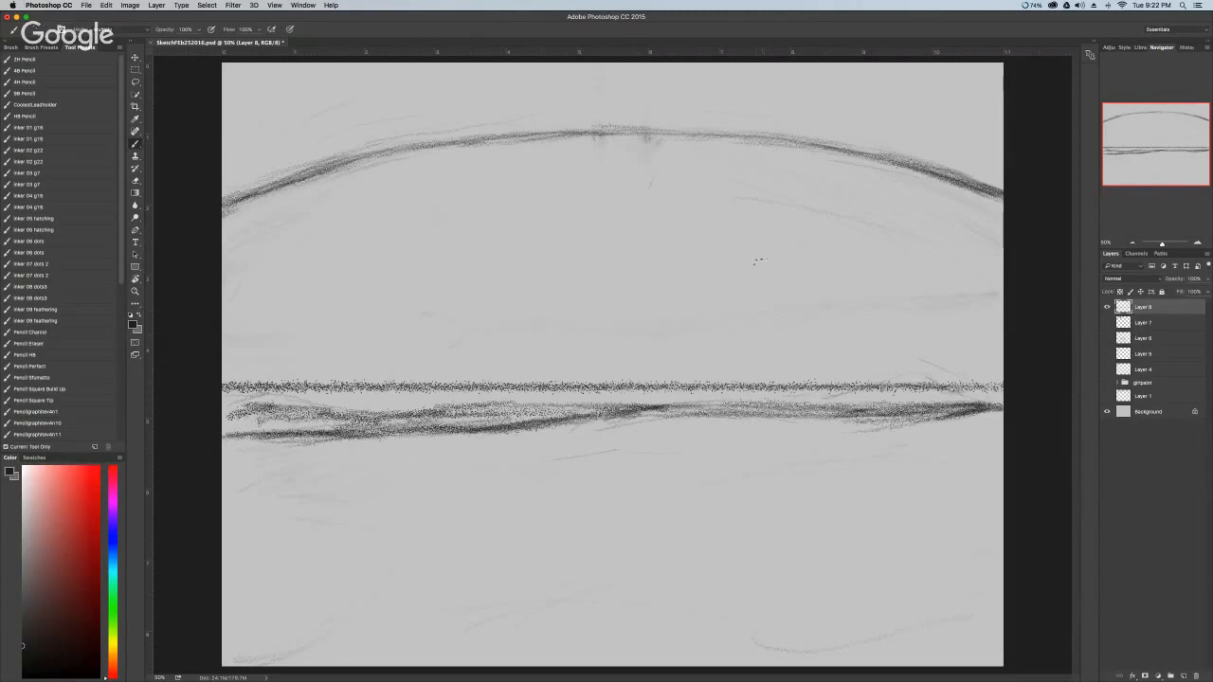
Add a new layer for the next sketch and hide Layer 8.
key(e)
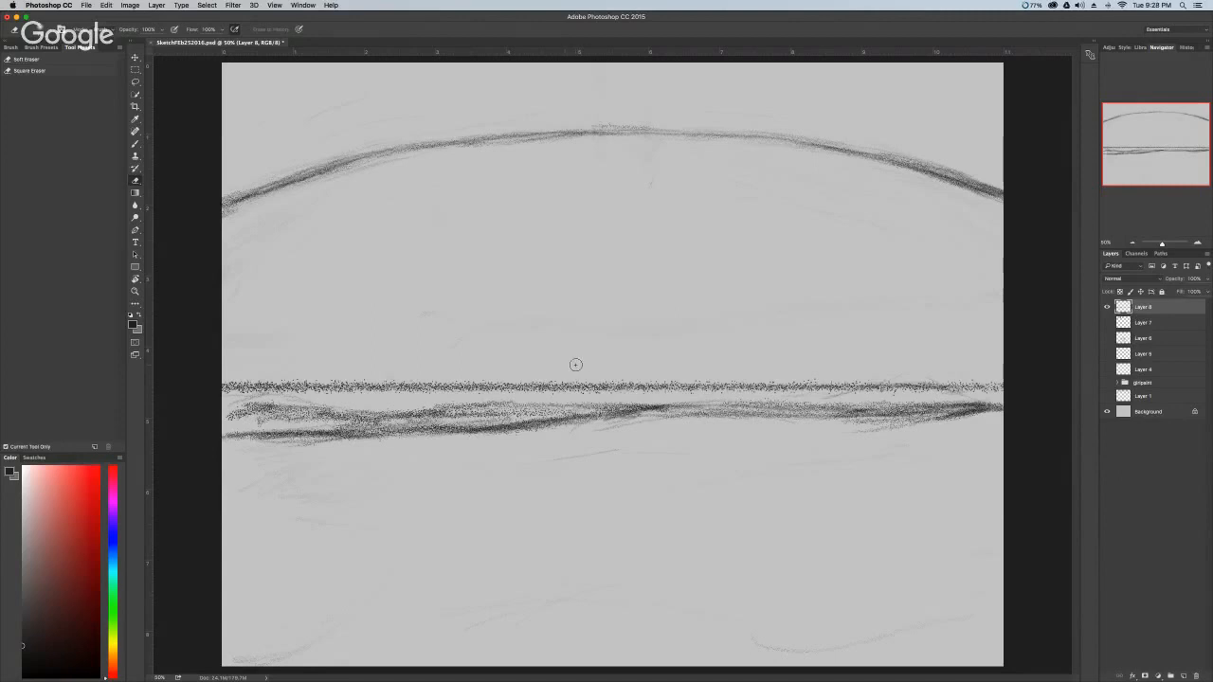
click(1181, 676)
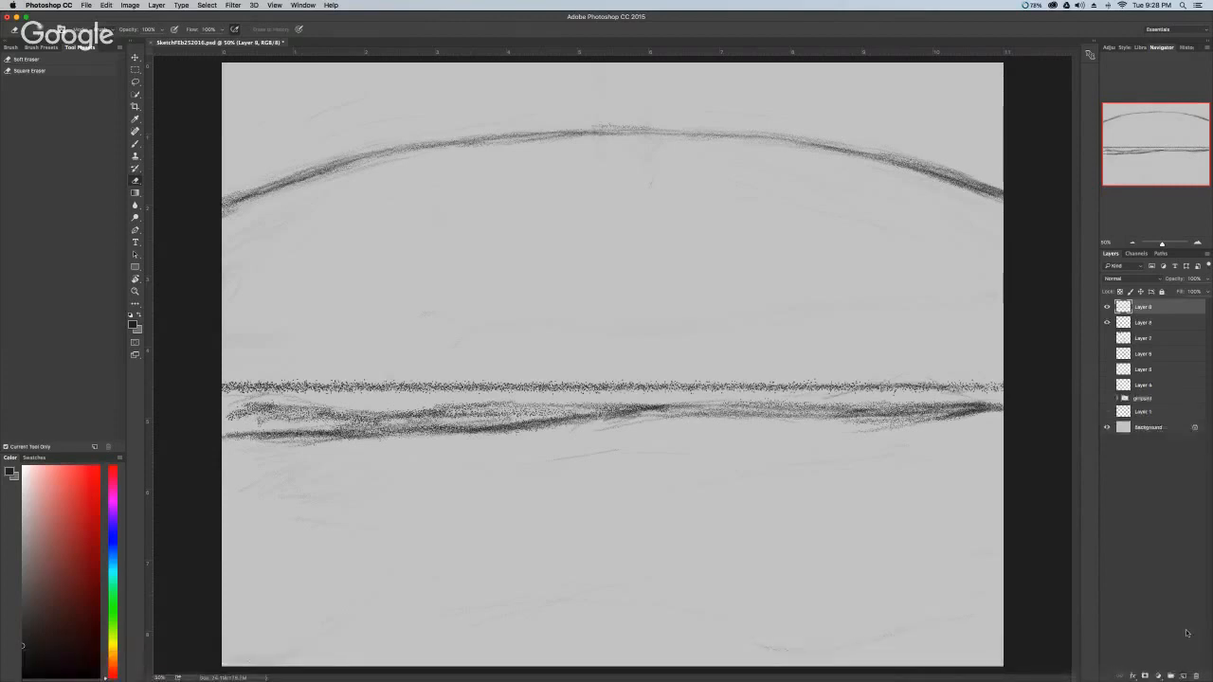
click(1107, 324)
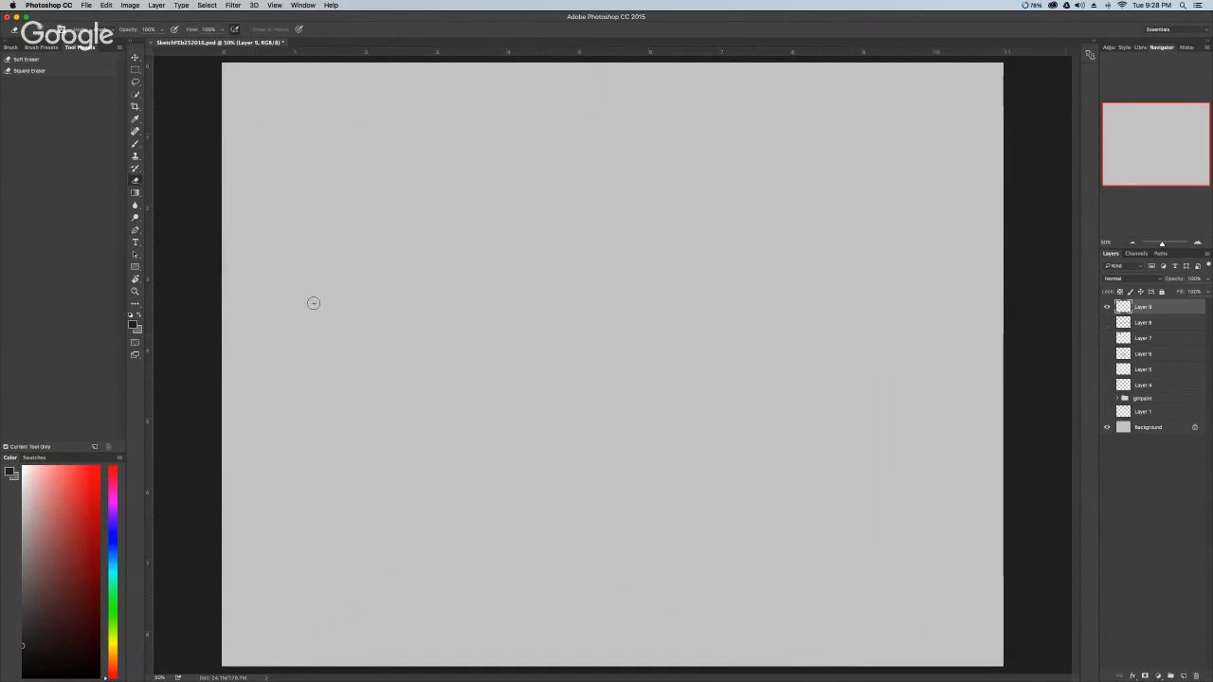
Pencil a tabletop edge with a rounded corner, a side dropping from it and a curve sweeping to the lower left.
key(b)
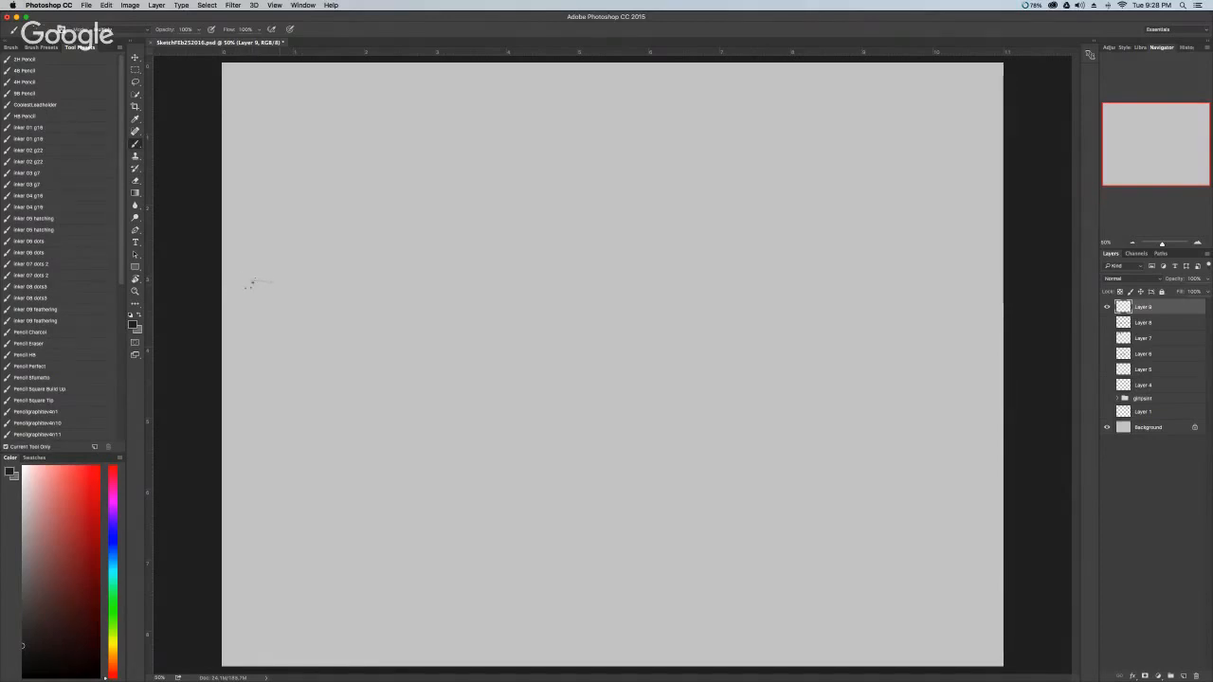
drag(251, 280, 420, 286)
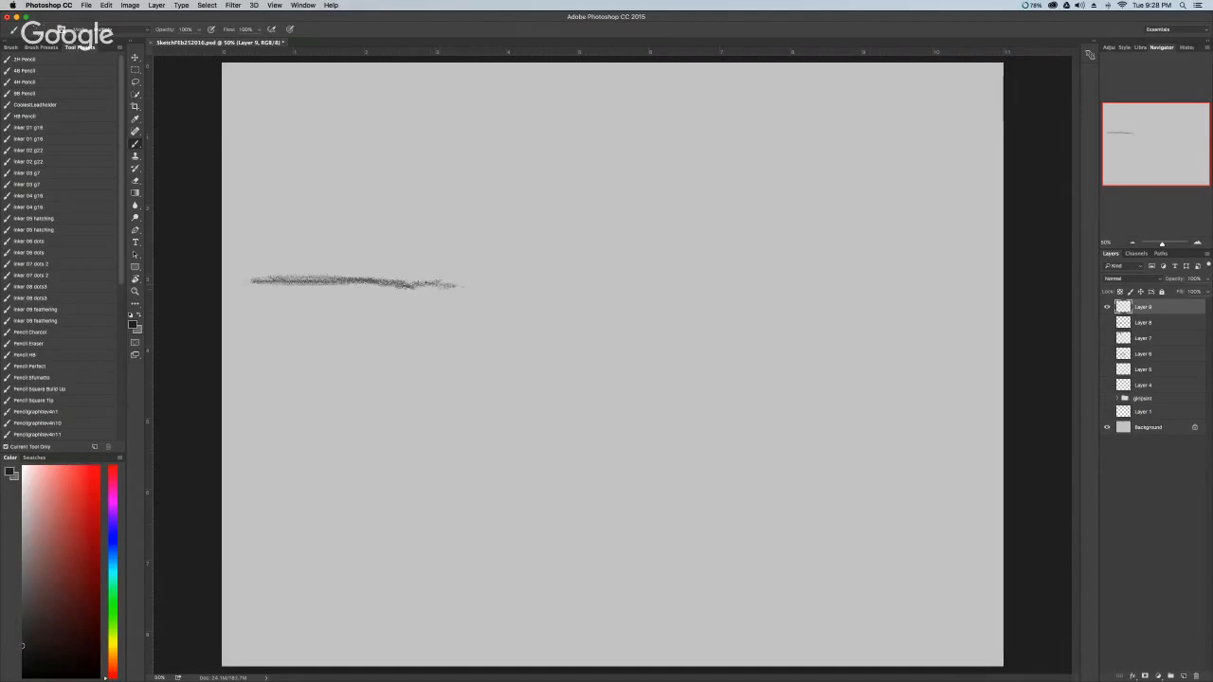
mouse_move(430, 302)
mouse_down()
mouse_move(231, 293)
mouse_move(361, 296)
mouse_up()
mouse_move(451, 309)
mouse_down()
mouse_move(431, 445)
mouse_move(410, 481)
mouse_move(334, 571)
mouse_move(233, 620)
mouse_move(368, 536)
mouse_up()
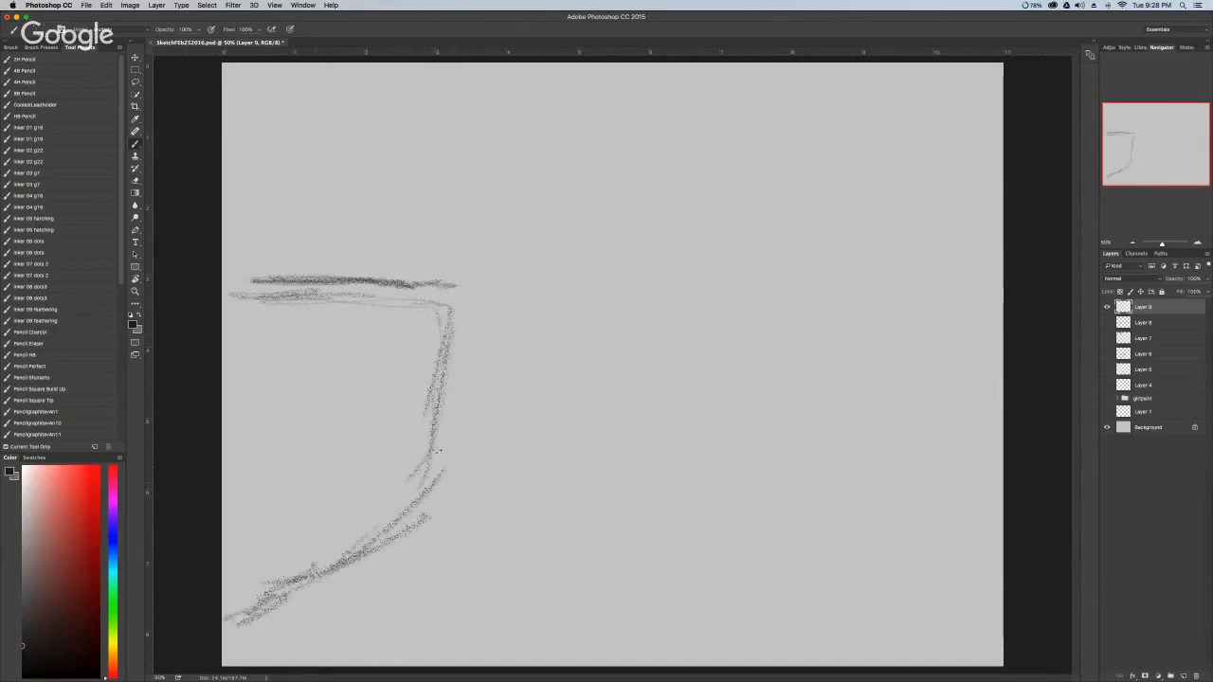
mouse_move(432, 303)
mouse_down()
mouse_move(449, 300)
mouse_move(446, 348)
mouse_up()
mouse_move(460, 290)
mouse_down()
mouse_move(485, 345)
mouse_move(466, 379)
mouse_up()
drag(397, 475, 396, 518)
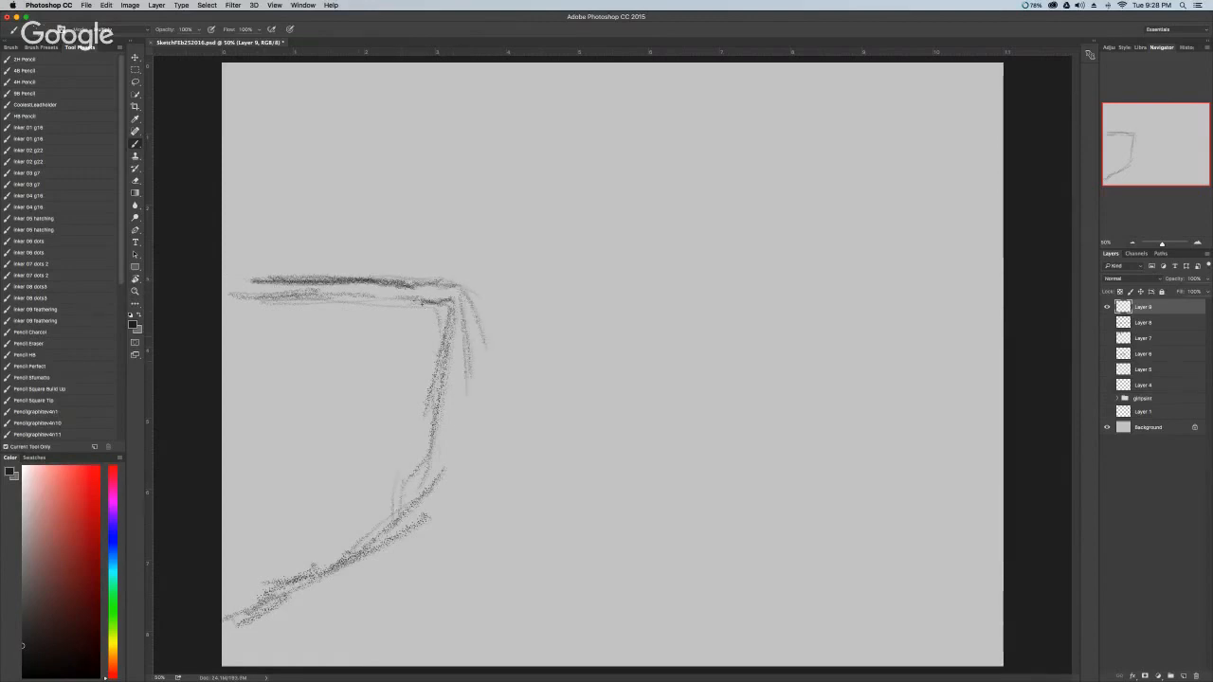
Build up curved vertical strokes falling from the tabletop's corner to form the draped outer edge.
drag(455, 313, 464, 417)
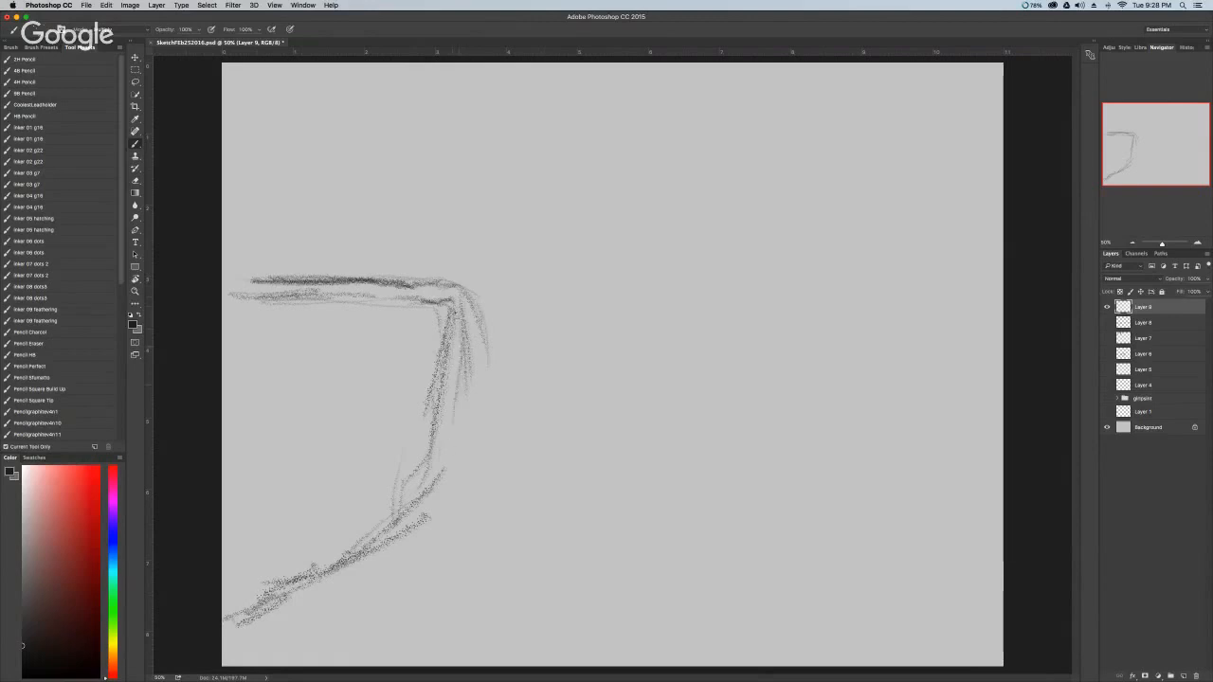
drag(472, 332, 476, 421)
drag(472, 360, 476, 417)
drag(475, 331, 459, 495)
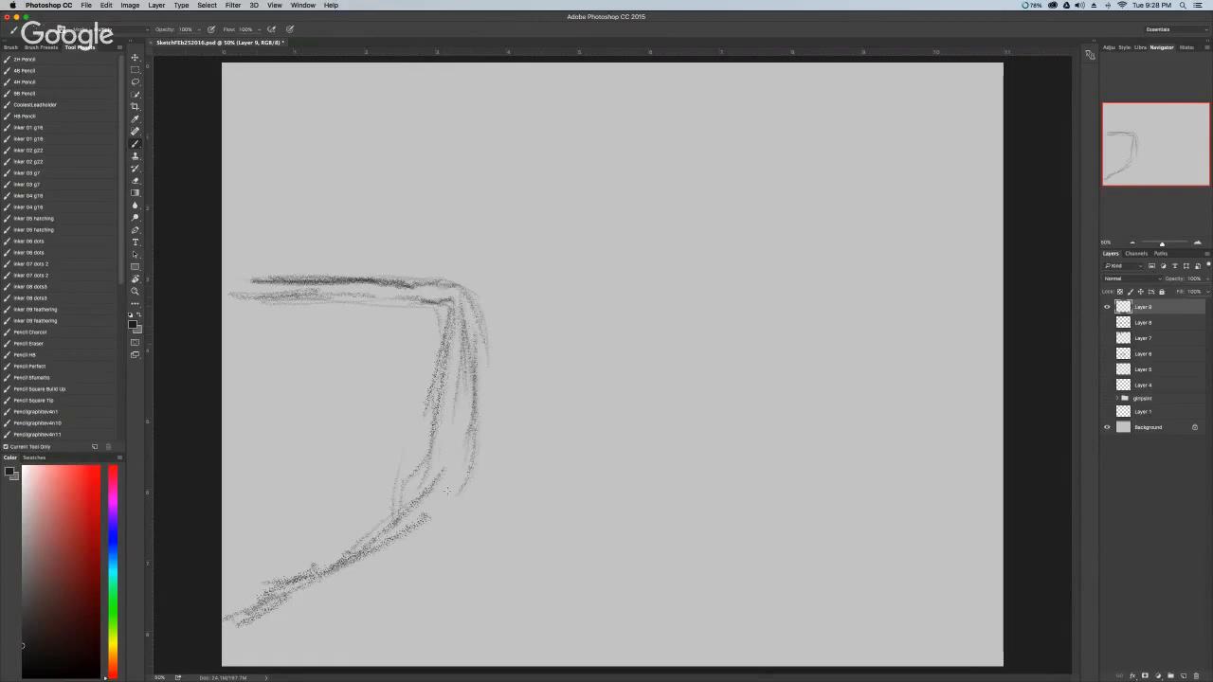
mouse_move(470, 420)
mouse_down()
mouse_move(462, 343)
mouse_move(481, 381)
mouse_up()
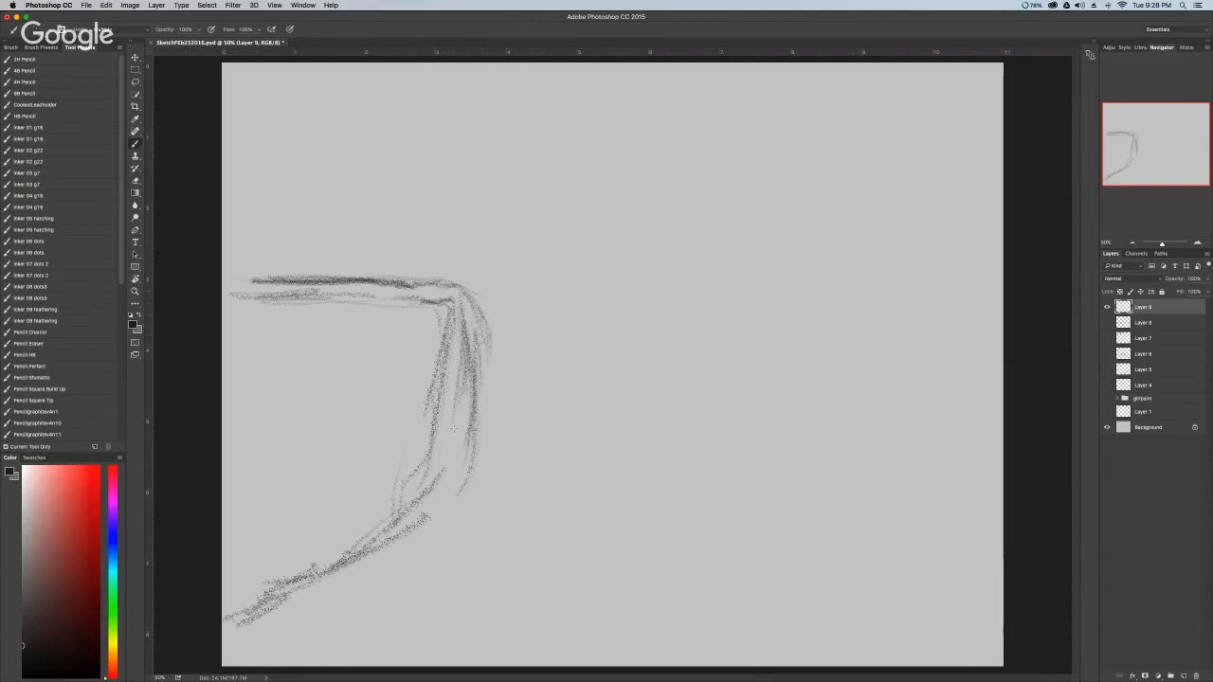
drag(471, 317, 468, 401)
drag(470, 352, 457, 509)
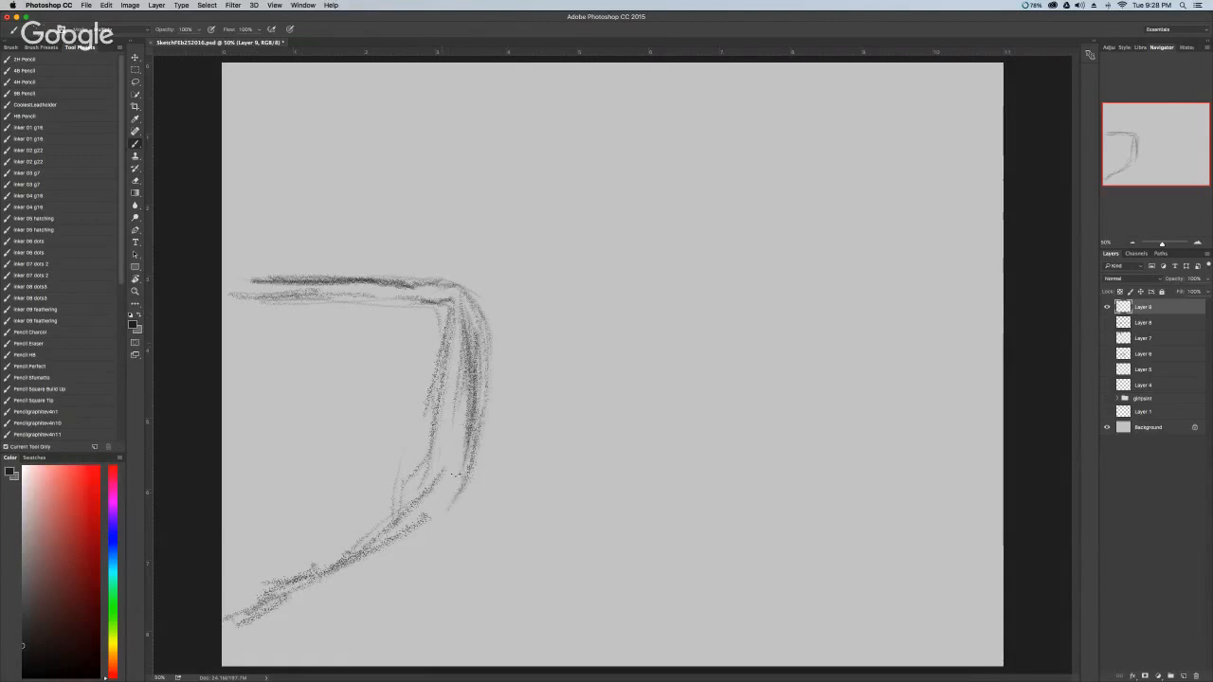
Darken the draped edge and extend its folds downward below the curved line.
drag(478, 349, 463, 515)
drag(453, 408, 476, 572)
mouse_move(464, 477)
mouse_down()
mouse_move(438, 606)
mouse_move(453, 387)
mouse_up()
mouse_move(485, 345)
mouse_down()
mouse_move(480, 434)
mouse_move(449, 512)
mouse_up()
drag(447, 559, 424, 622)
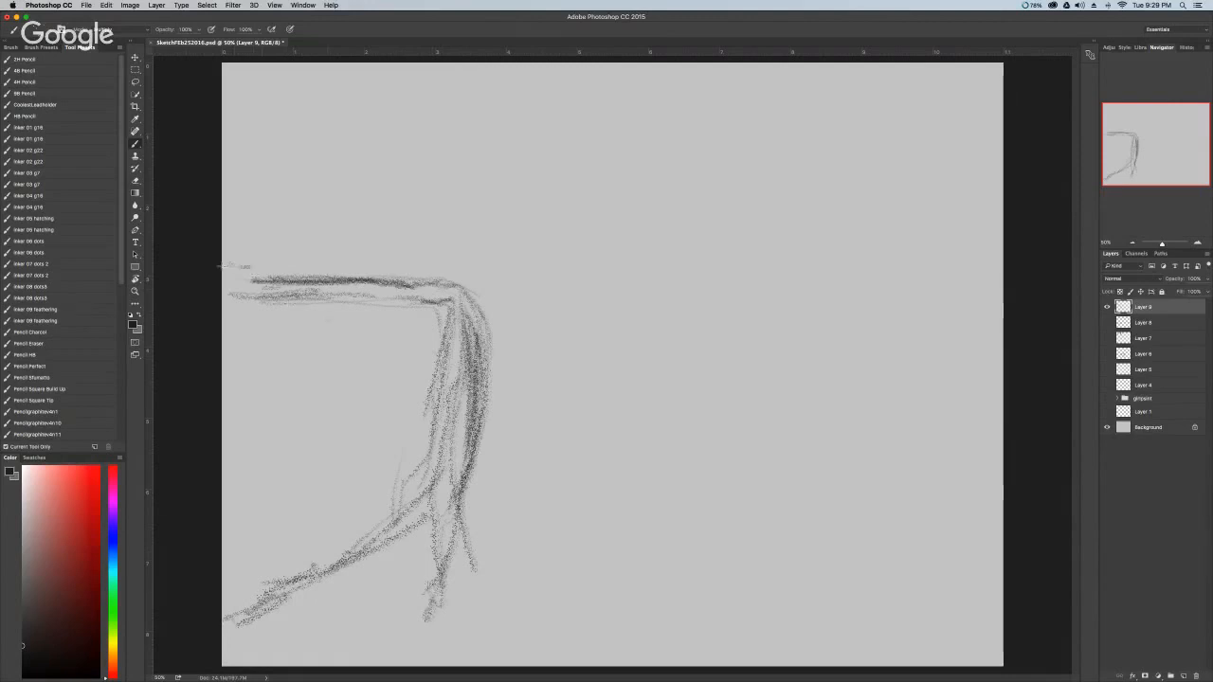
Extend the tabletop line to the canvas's left edge and draw long outer folds down toward the canvas bottom.
mouse_move(227, 267)
mouse_down()
mouse_move(339, 288)
mouse_move(224, 270)
mouse_up()
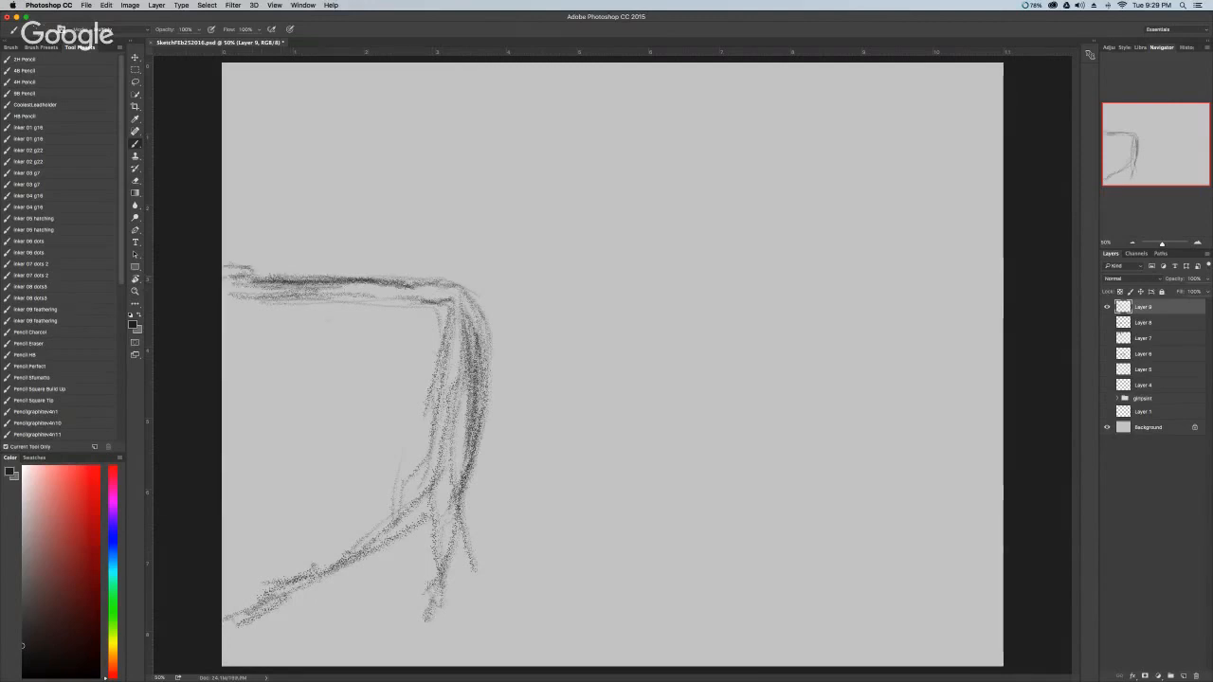
mouse_move(462, 290)
mouse_down()
mouse_move(485, 508)
mouse_move(434, 663)
mouse_up()
drag(474, 517, 450, 663)
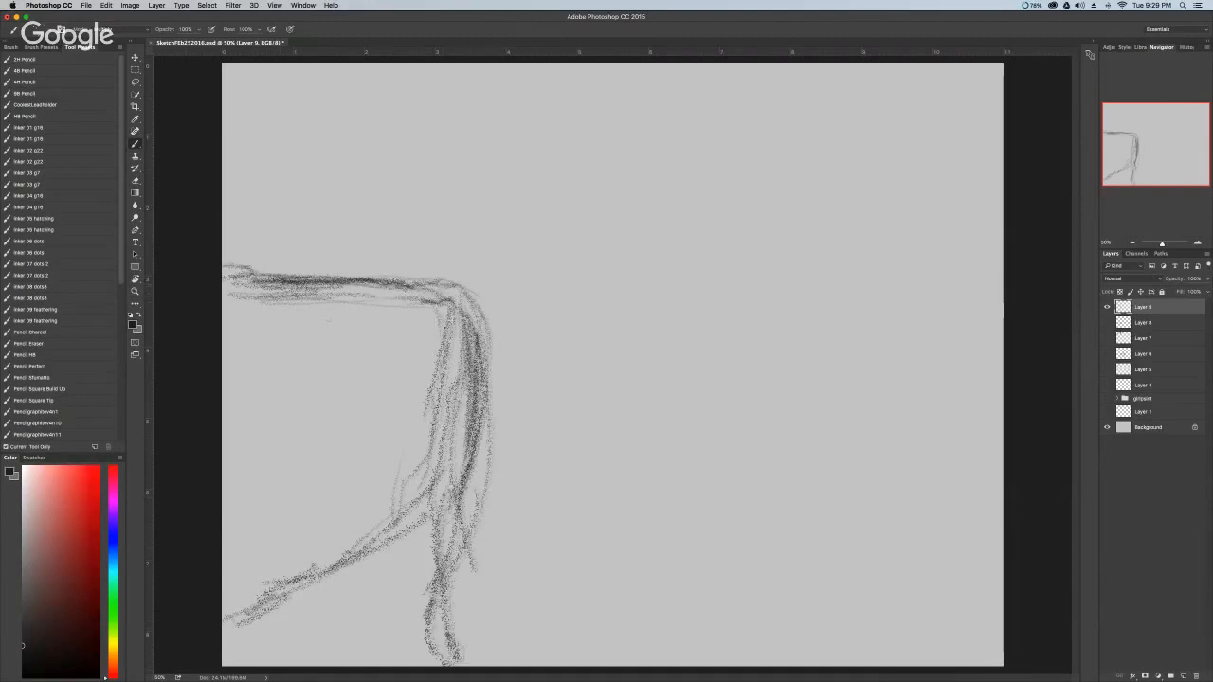
drag(480, 332, 469, 646)
drag(476, 548, 474, 621)
mouse_move(502, 412)
mouse_down()
mouse_move(476, 655)
mouse_move(448, 284)
mouse_move(364, 276)
mouse_up()
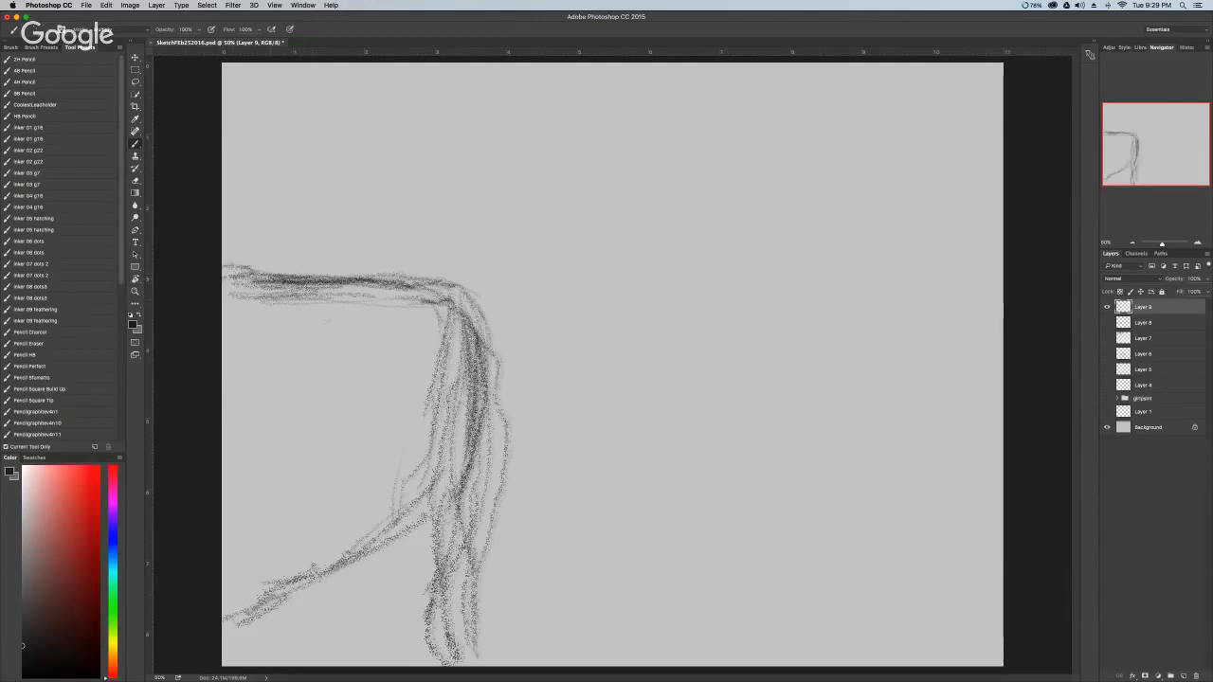
mouse_move(436, 305)
mouse_down()
mouse_move(456, 302)
mouse_move(508, 494)
mouse_up()
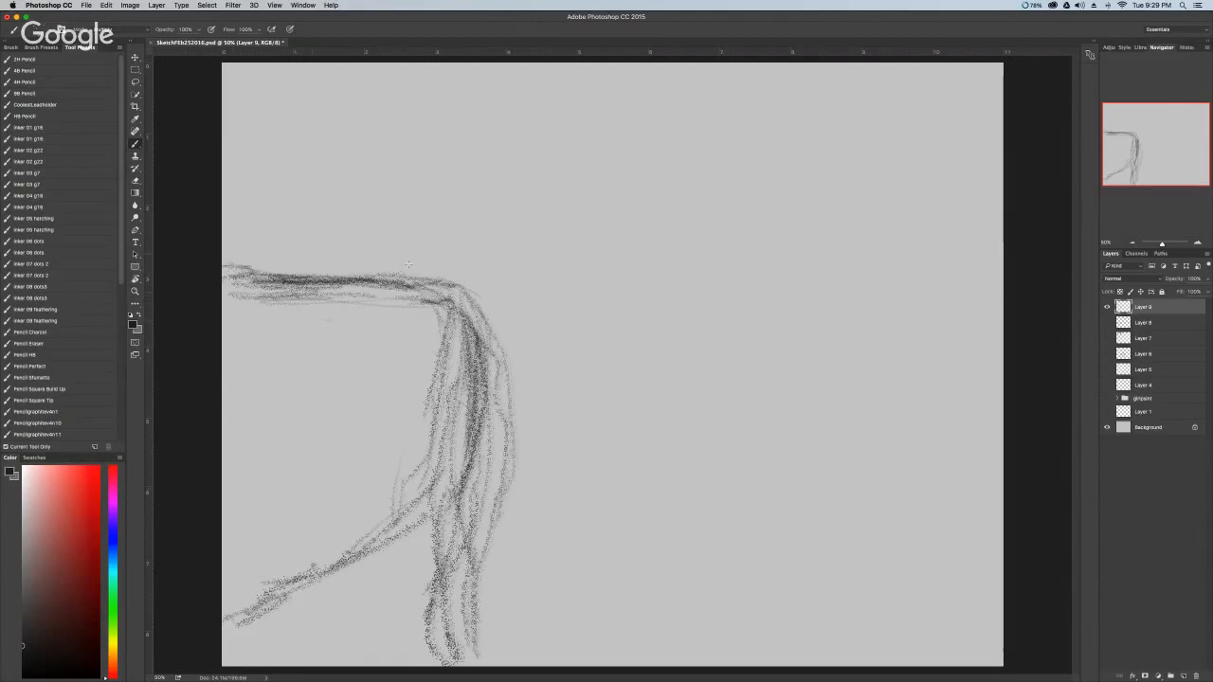
Sketch a shaded shallow bowl on the tabletop with a flat rim and an upright stroke rising from it.
mouse_move(303, 246)
mouse_down()
mouse_move(432, 269)
mouse_move(460, 251)
mouse_up()
mouse_move(373, 276)
mouse_down()
mouse_move(451, 255)
mouse_move(307, 245)
mouse_move(408, 271)
mouse_up()
mouse_move(307, 251)
mouse_down()
mouse_move(415, 284)
mouse_move(381, 284)
mouse_move(447, 252)
mouse_up()
mouse_move(455, 238)
mouse_down()
mouse_move(450, 256)
mouse_move(466, 223)
mouse_move(316, 225)
mouse_move(313, 248)
mouse_move(373, 276)
mouse_up()
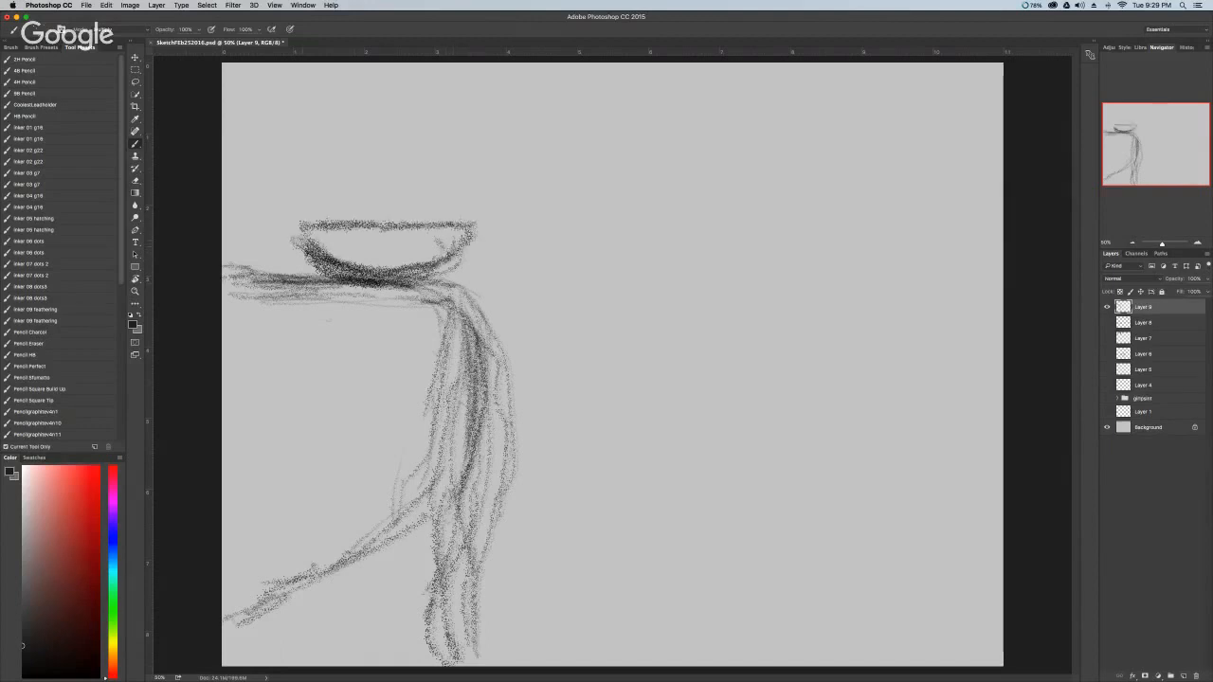
mouse_move(298, 239)
mouse_down()
mouse_move(413, 282)
mouse_move(284, 226)
mouse_move(474, 227)
mouse_move(429, 239)
mouse_up()
drag(472, 237, 413, 267)
mouse_move(451, 254)
mouse_down()
mouse_move(323, 256)
mouse_move(417, 269)
mouse_move(400, 236)
mouse_move(254, 233)
mouse_move(355, 227)
mouse_move(379, 119)
mouse_move(398, 226)
mouse_up()
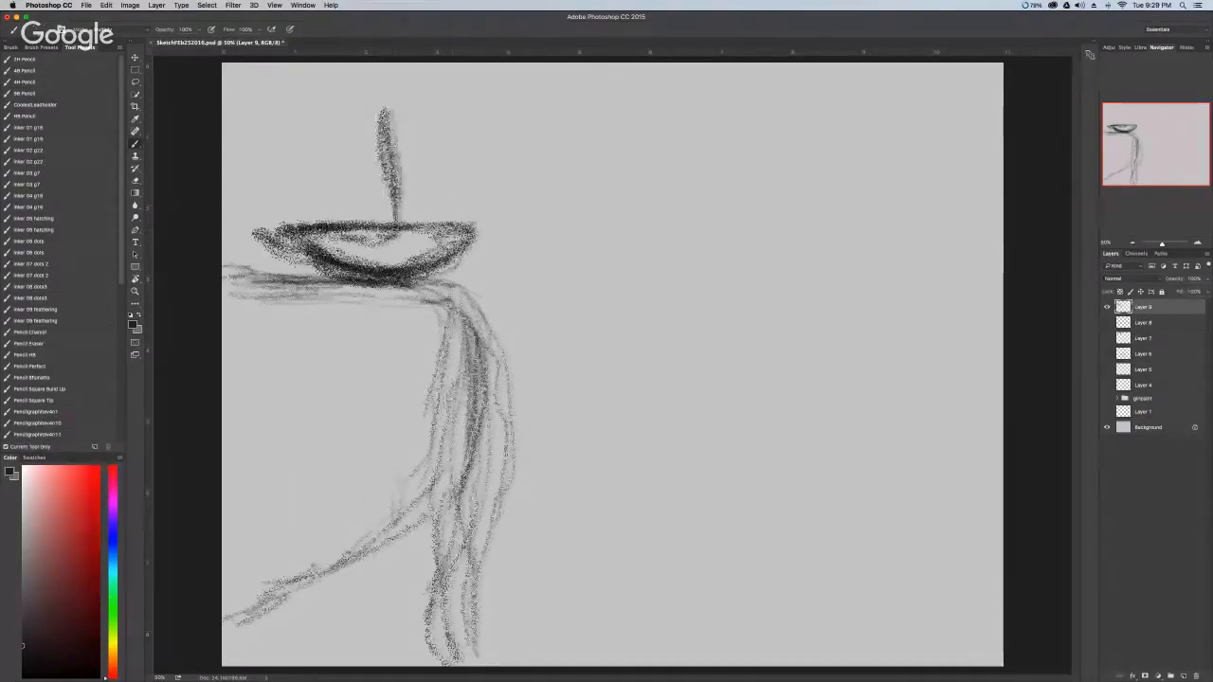
Add a curved sail to the upright mast and darken the hull beneath it to form a sailboat.
mouse_move(380, 114)
mouse_down()
mouse_move(396, 212)
mouse_move(428, 197)
mouse_move(403, 224)
mouse_move(437, 151)
mouse_up()
mouse_move(386, 116)
mouse_down()
mouse_move(432, 151)
mouse_move(410, 212)
mouse_up()
mouse_move(439, 142)
mouse_down()
mouse_move(400, 228)
mouse_move(371, 92)
mouse_move(395, 219)
mouse_move(457, 227)
mouse_move(396, 271)
mouse_move(366, 271)
mouse_up()
drag(283, 237, 383, 277)
mouse_move(271, 234)
mouse_down()
mouse_move(324, 263)
mouse_move(258, 231)
mouse_move(477, 228)
mouse_move(398, 239)
mouse_move(341, 273)
mouse_up()
drag(261, 237, 369, 283)
mouse_move(459, 244)
mouse_down()
mouse_move(489, 230)
mouse_move(413, 227)
mouse_up()
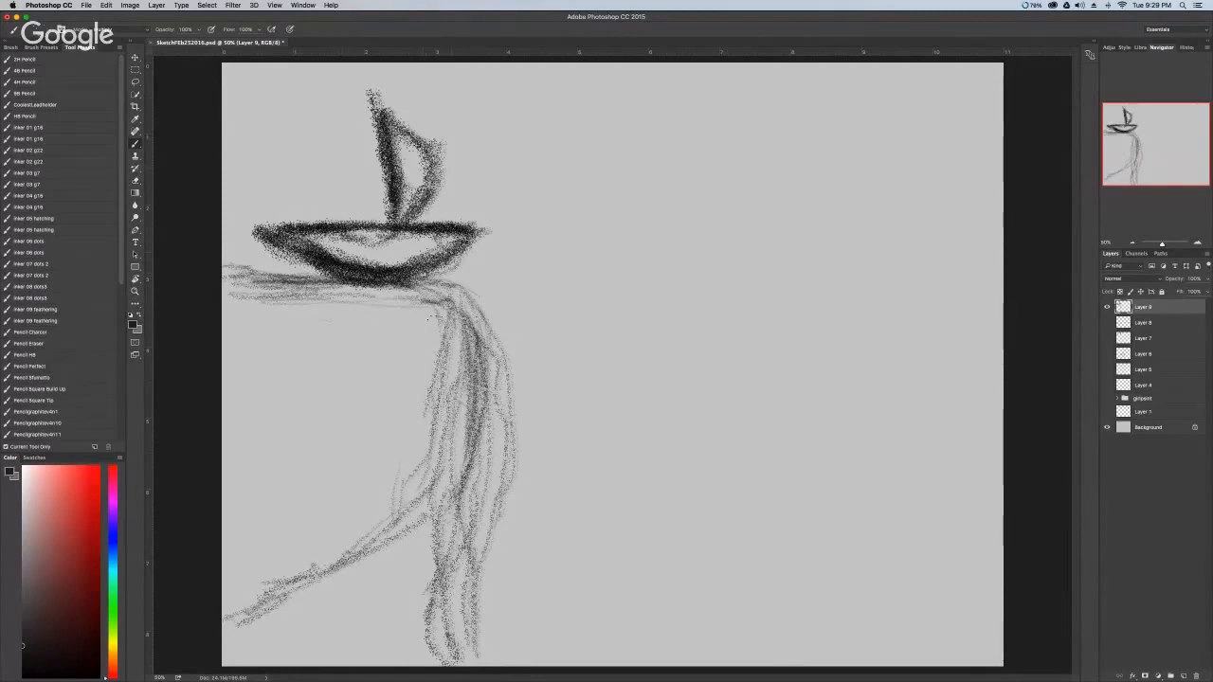
Darken the horizontal line beneath the boat and the edge curving down from its corner to the canvas's left side.
drag(242, 295, 453, 310)
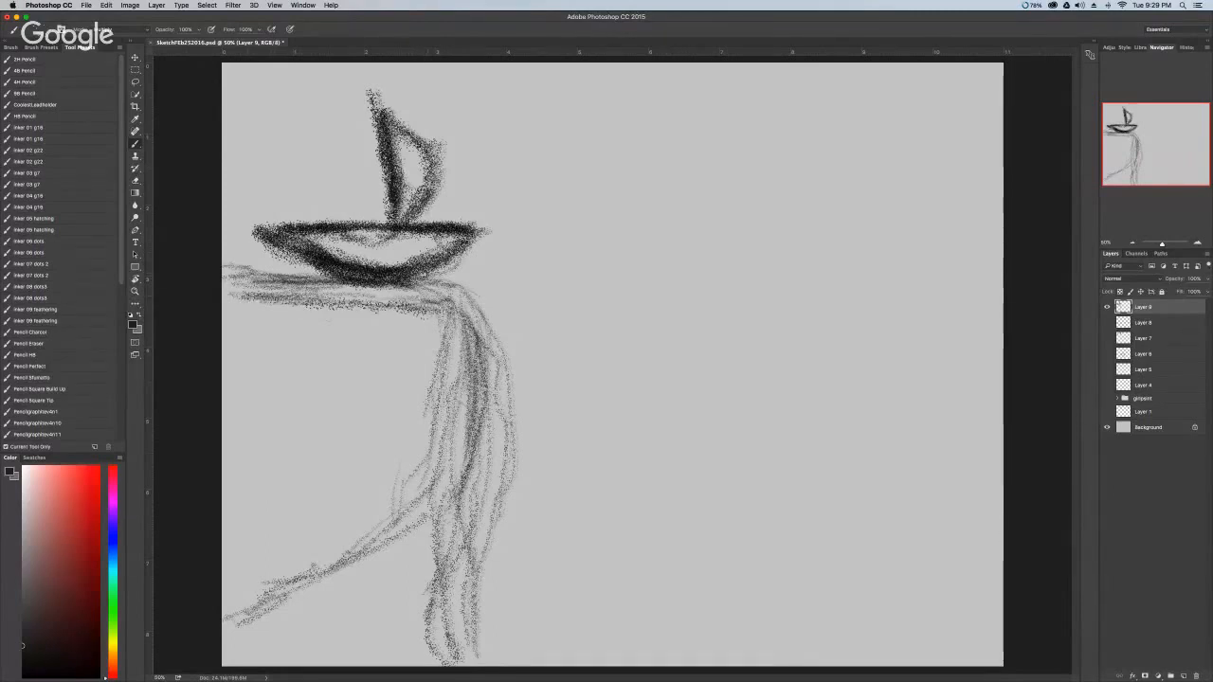
mouse_move(379, 307)
mouse_down()
mouse_move(449, 310)
mouse_move(466, 375)
mouse_up()
mouse_move(455, 312)
mouse_down()
mouse_move(470, 425)
mouse_move(447, 502)
mouse_up()
drag(474, 410, 324, 563)
drag(379, 532, 248, 600)
drag(307, 561, 229, 611)
drag(289, 588, 223, 619)
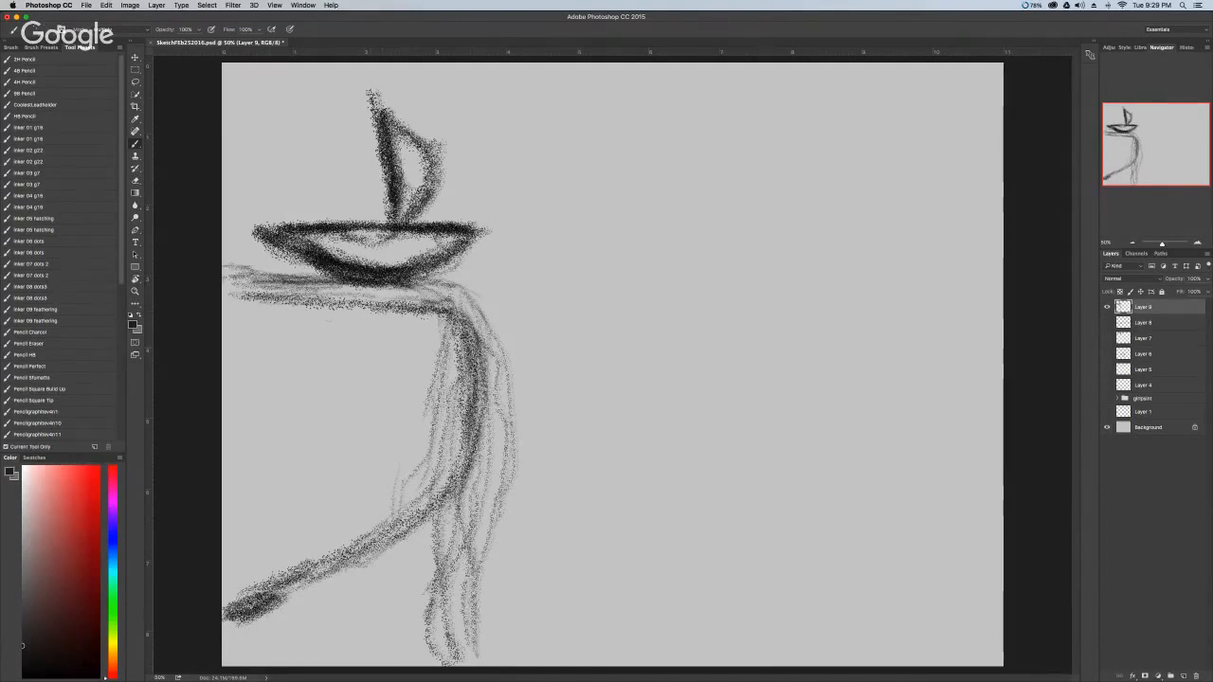
drag(413, 305, 235, 300)
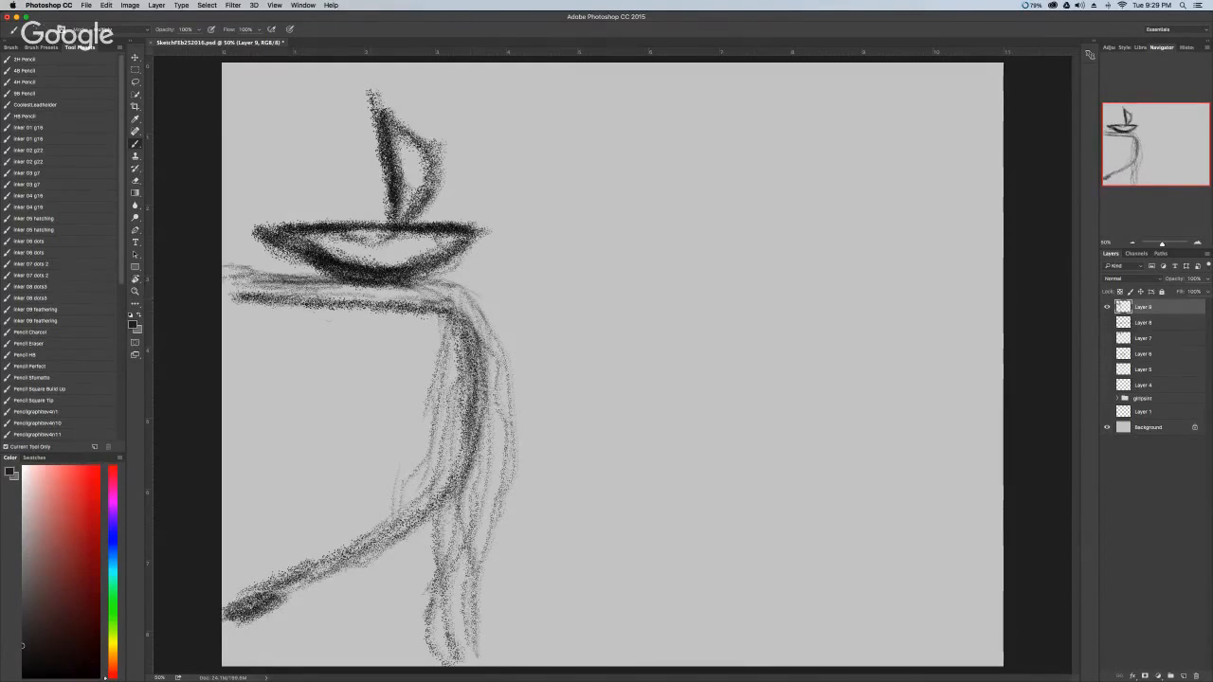
Shade the inside of the boat's hull and thicken the curved edge sweeping down to the lower left.
mouse_move(297, 233)
mouse_down()
mouse_move(360, 252)
mouse_move(458, 243)
mouse_up()
mouse_move(375, 262)
mouse_down()
mouse_move(265, 230)
mouse_move(330, 227)
mouse_up()
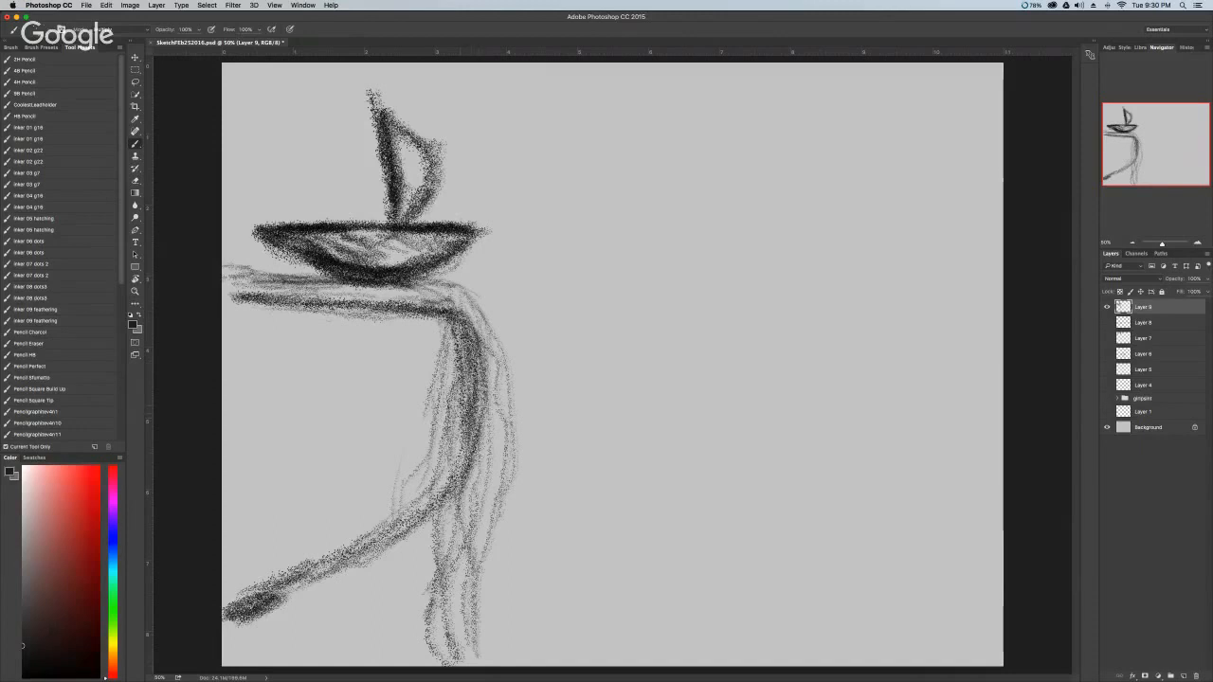
drag(462, 366, 455, 475)
mouse_move(462, 403)
mouse_down()
mouse_move(410, 528)
mouse_move(381, 551)
mouse_up()
mouse_move(449, 473)
mouse_down()
mouse_move(373, 555)
mouse_move(322, 573)
mouse_up()
drag(403, 521, 305, 570)
drag(372, 534, 240, 610)
Build up the falling outer strokes down to the canvas bottom.
mouse_move(348, 285)
mouse_down()
mouse_move(468, 300)
mouse_move(503, 457)
mouse_move(437, 587)
mouse_move(426, 652)
mouse_up()
drag(464, 555, 440, 661)
mouse_move(485, 611)
mouse_down()
mouse_move(473, 564)
mouse_move(500, 498)
mouse_move(484, 368)
mouse_move(505, 545)
mouse_move(485, 618)
mouse_move(451, 629)
mouse_move(498, 466)
mouse_move(484, 405)
mouse_move(400, 295)
mouse_move(466, 330)
mouse_move(494, 599)
mouse_move(456, 620)
mouse_move(448, 650)
mouse_up()
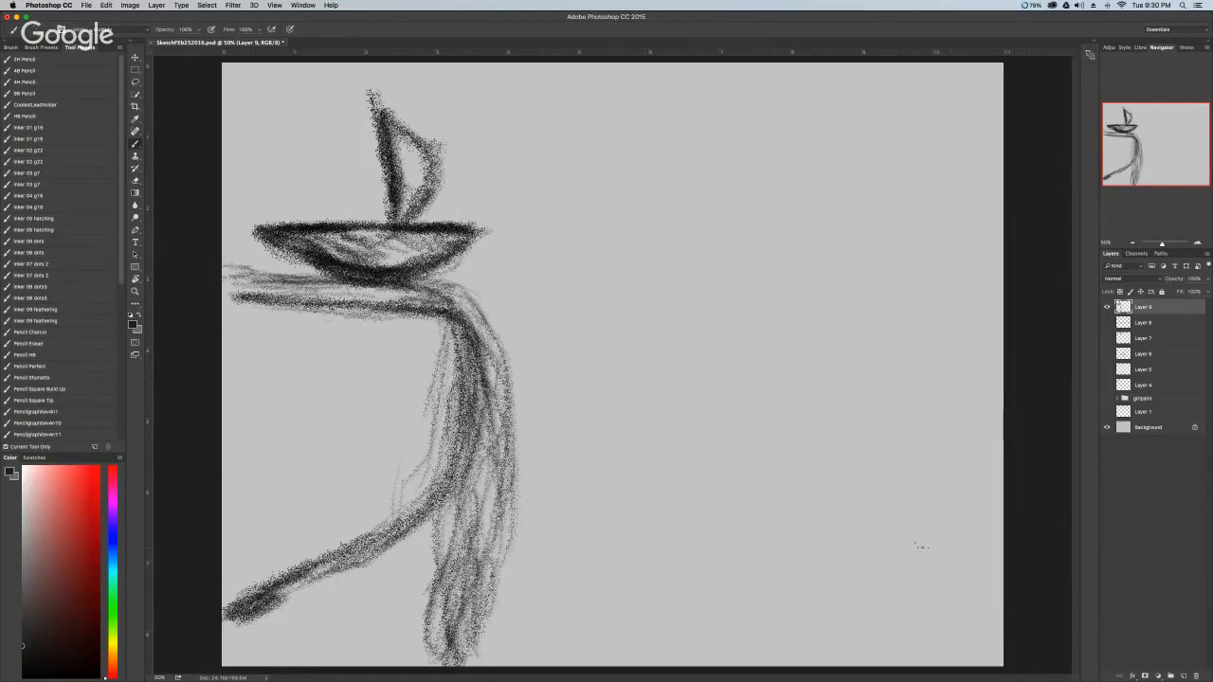
Lasso the whole boat and ledge sketch, scale it to about 30%, move it left of the canvas centre, and deselect.
key(l)
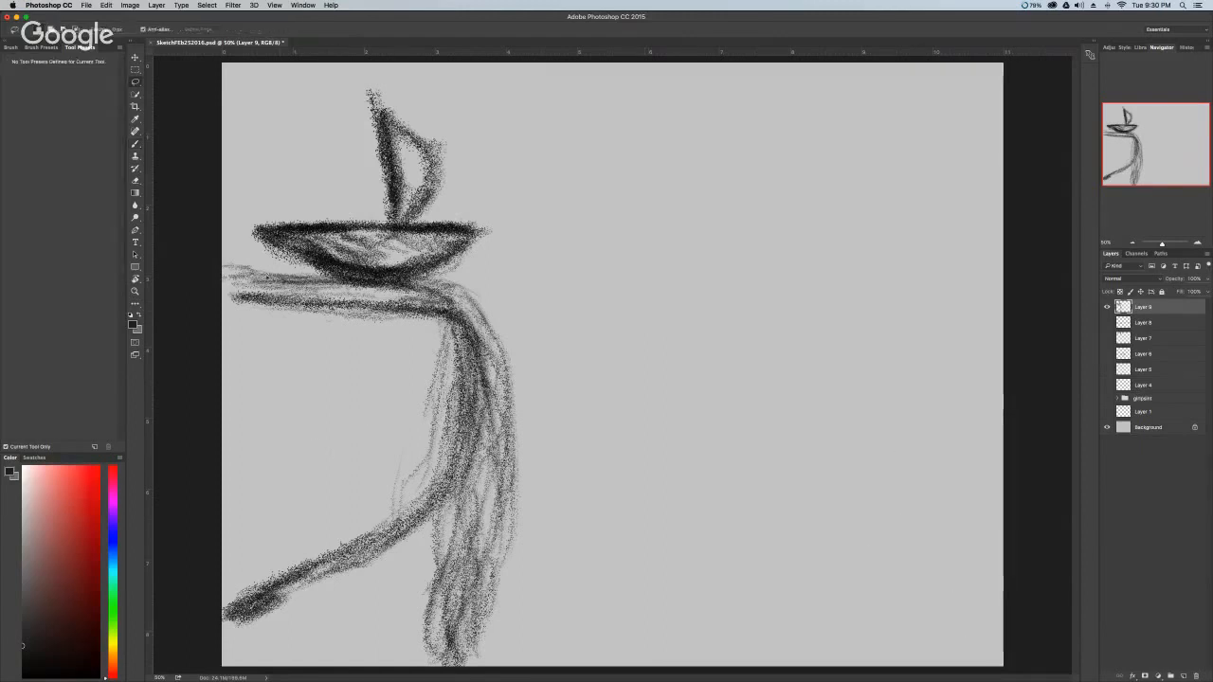
mouse_move(228, 272)
mouse_down()
mouse_move(244, 538)
mouse_move(230, 617)
mouse_move(301, 654)
mouse_move(472, 669)
mouse_move(563, 601)
mouse_move(560, 263)
mouse_move(443, 88)
mouse_move(353, 78)
mouse_move(225, 216)
mouse_move(227, 288)
mouse_up()
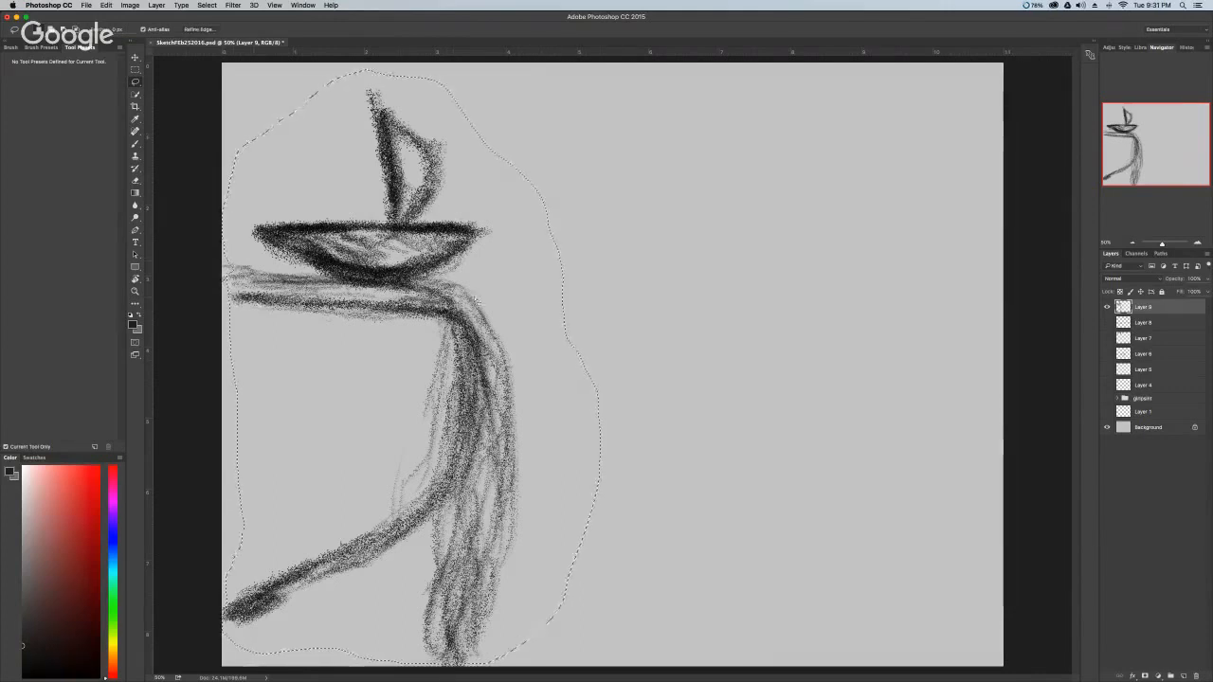
key(v)
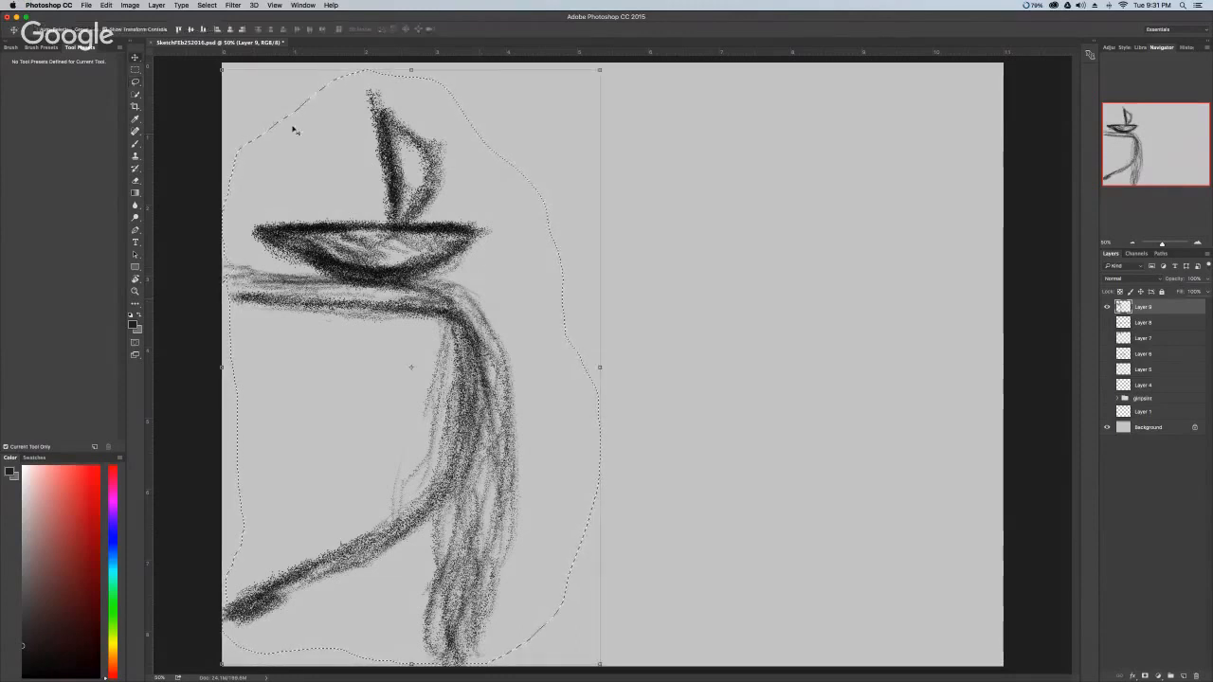
drag(222, 70, 593, 417)
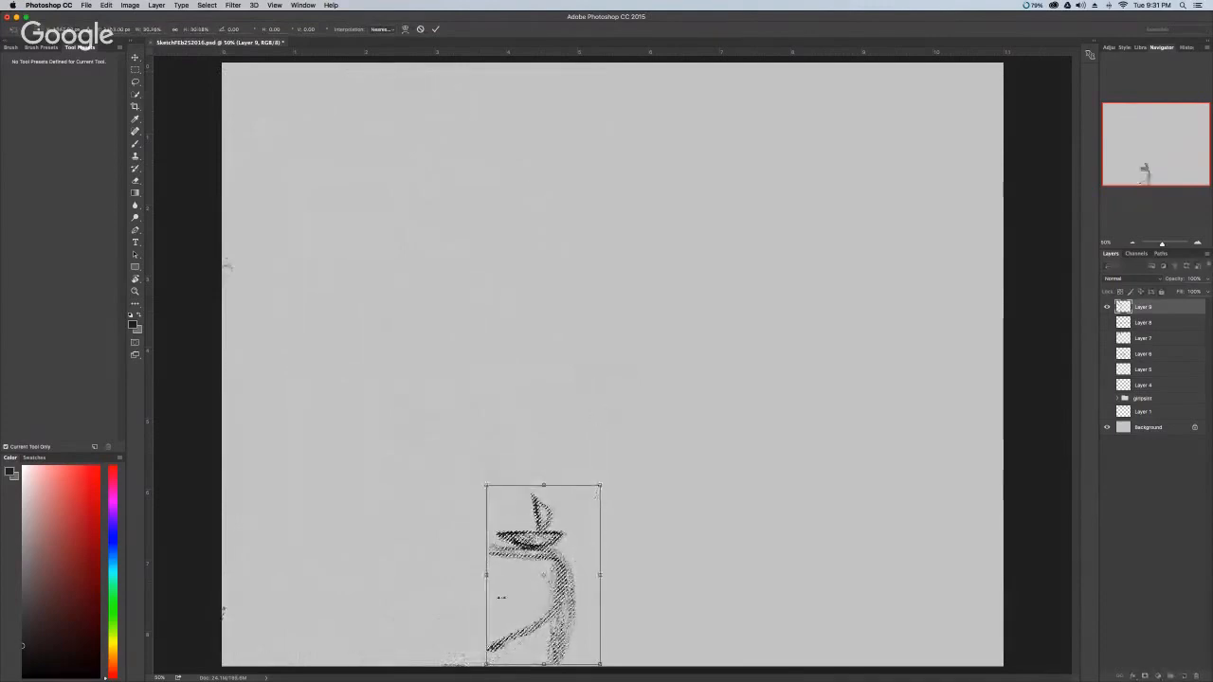
mouse_move(495, 537)
mouse_down()
mouse_move(446, 335)
mouse_move(449, 346)
mouse_up()
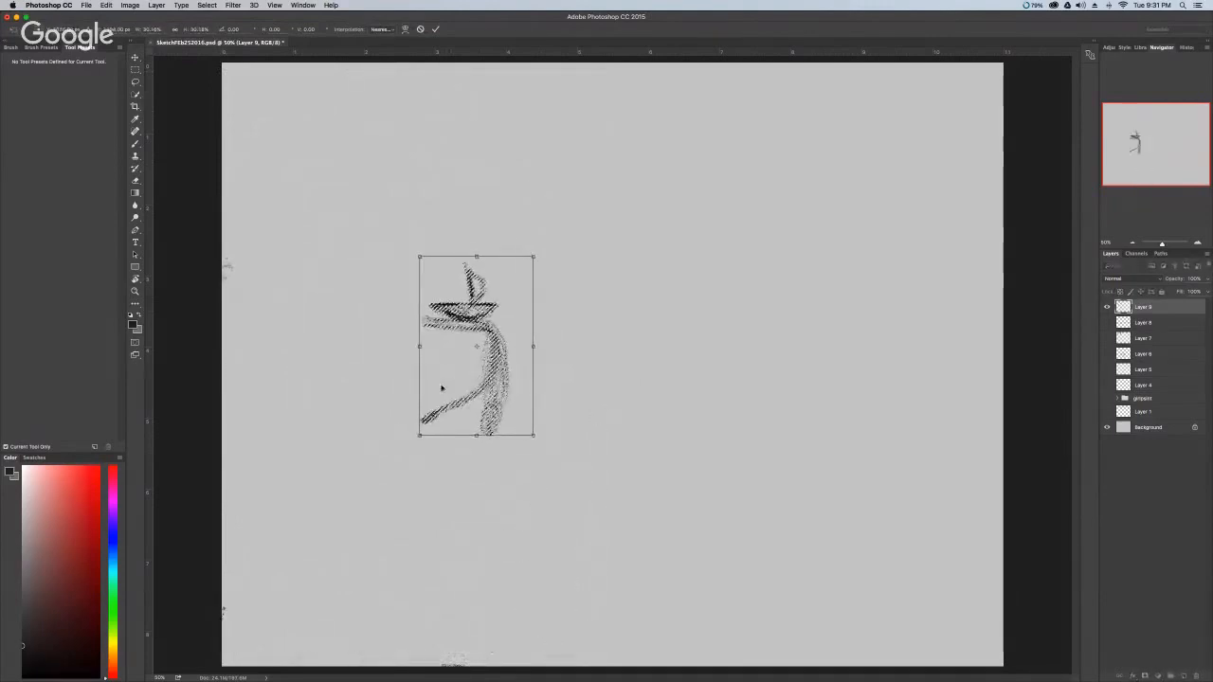
key(Return)
key(super+d)
key(b)
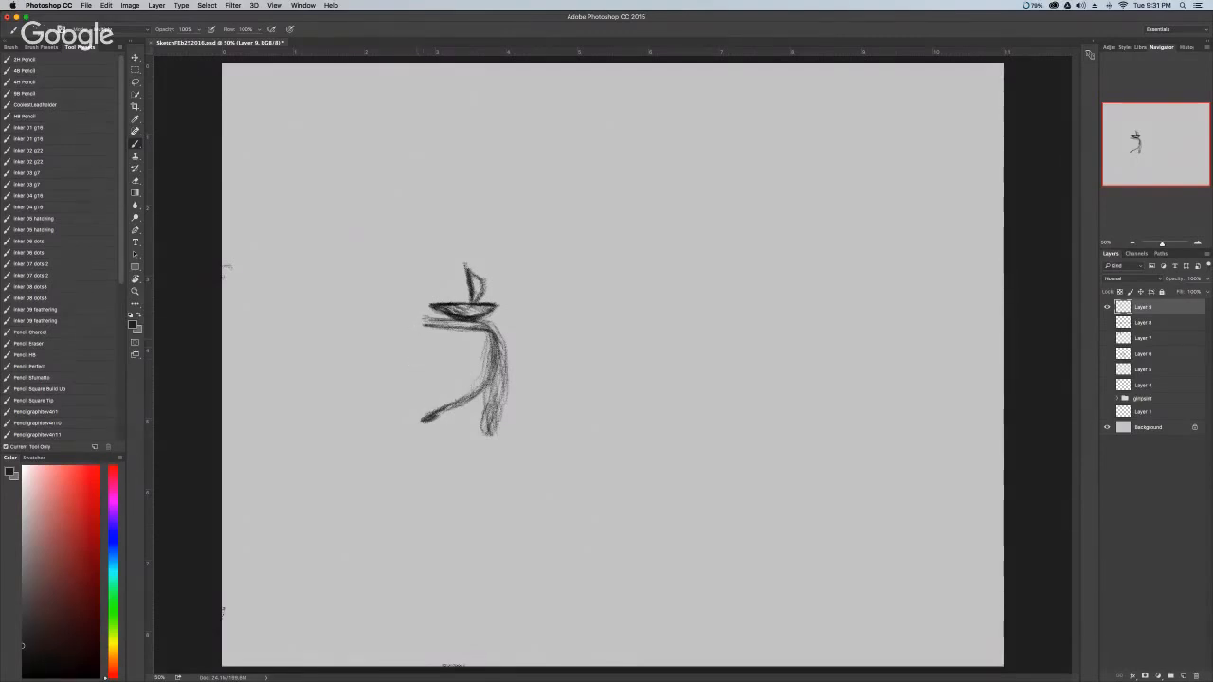
Extend the ledge line from the boat toward the canvas's left edge with layered horizontal pencil strokes.
drag(431, 324, 329, 327)
mouse_move(418, 326)
mouse_down()
mouse_move(235, 327)
mouse_move(364, 322)
mouse_move(257, 326)
mouse_up()
drag(339, 316, 241, 322)
drag(386, 320, 239, 321)
drag(429, 326, 319, 332)
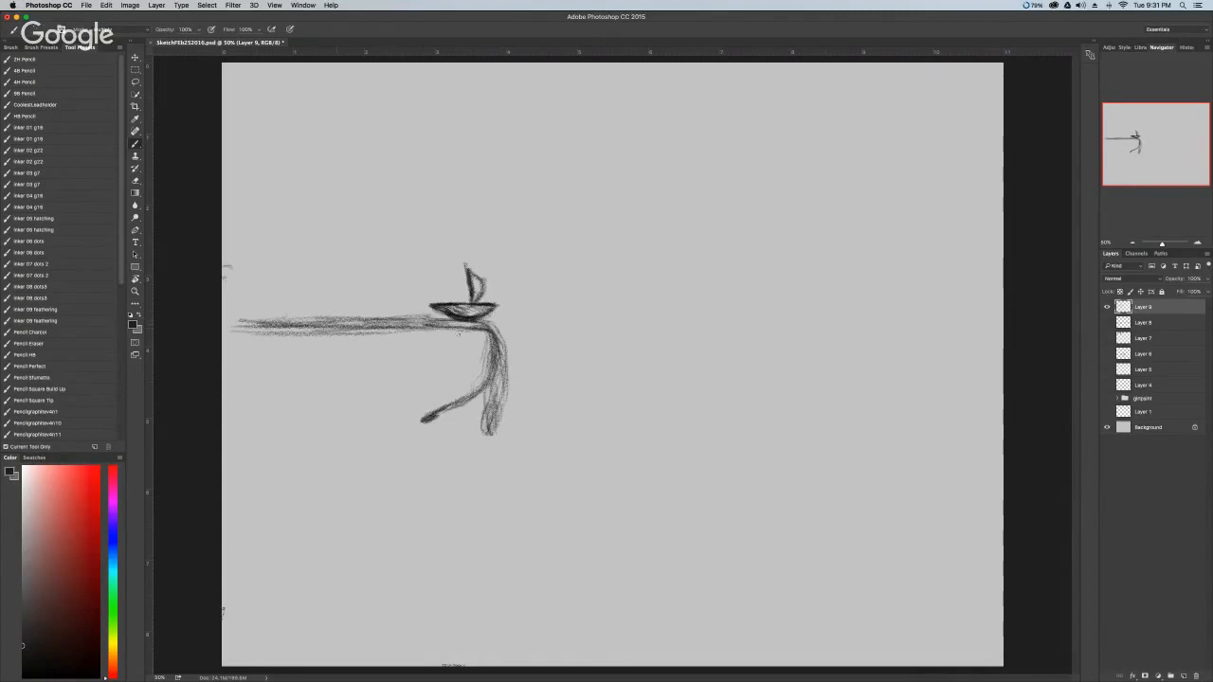
Sketch long sweeping strokes below the ledge line, curving from its corner toward the canvas's left side.
mouse_move(453, 349)
mouse_down()
mouse_move(480, 336)
mouse_move(292, 408)
mouse_move(398, 400)
mouse_move(275, 399)
mouse_up()
drag(428, 421, 288, 439)
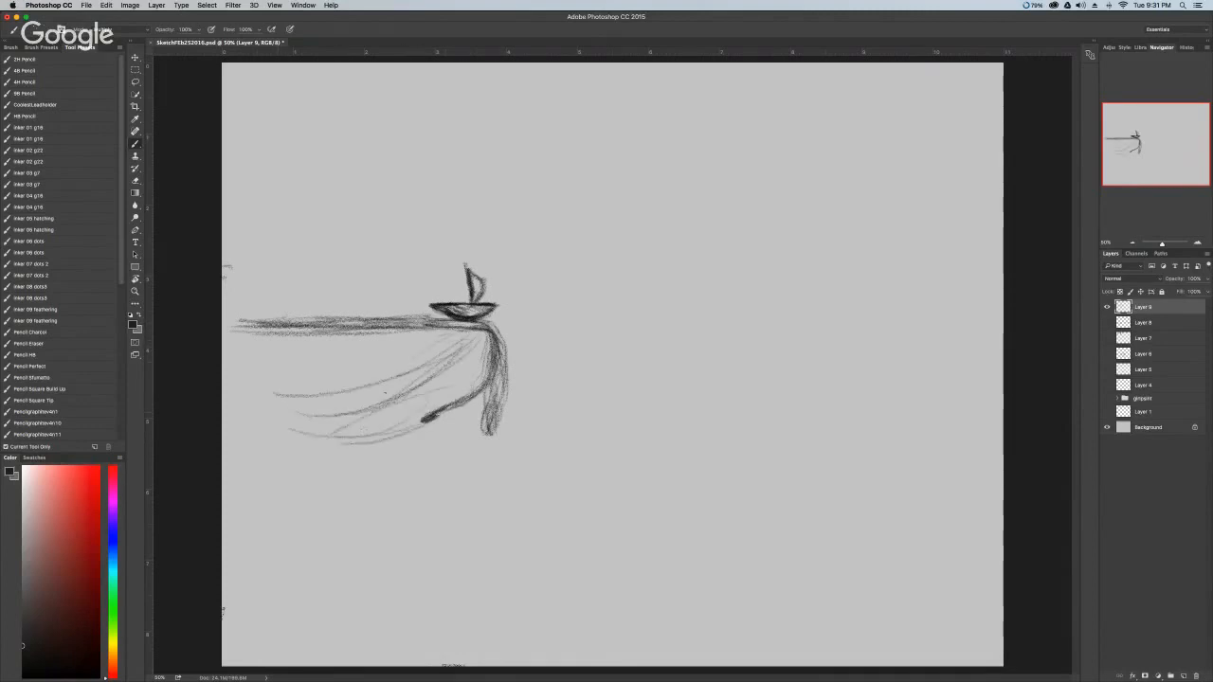
drag(383, 394, 267, 411)
drag(398, 350, 234, 373)
mouse_move(403, 343)
mouse_down()
mouse_move(234, 365)
mouse_move(248, 348)
mouse_up()
mouse_move(453, 335)
mouse_down()
mouse_move(308, 358)
mouse_move(305, 375)
mouse_up()
mouse_move(444, 366)
mouse_down()
mouse_move(286, 407)
mouse_move(279, 427)
mouse_up()
drag(409, 404, 254, 434)
drag(428, 423, 268, 429)
Add loose diagonal strokes under the curved edge and long falling strokes below the ledge's outer corner.
mouse_move(456, 422)
mouse_down()
mouse_move(383, 451)
mouse_move(409, 443)
mouse_up()
mouse_move(458, 429)
mouse_down()
mouse_move(388, 479)
mouse_move(309, 488)
mouse_up()
drag(435, 406, 337, 504)
drag(417, 443, 297, 494)
drag(491, 374, 443, 493)
drag(480, 458, 482, 504)
drag(498, 427, 442, 549)
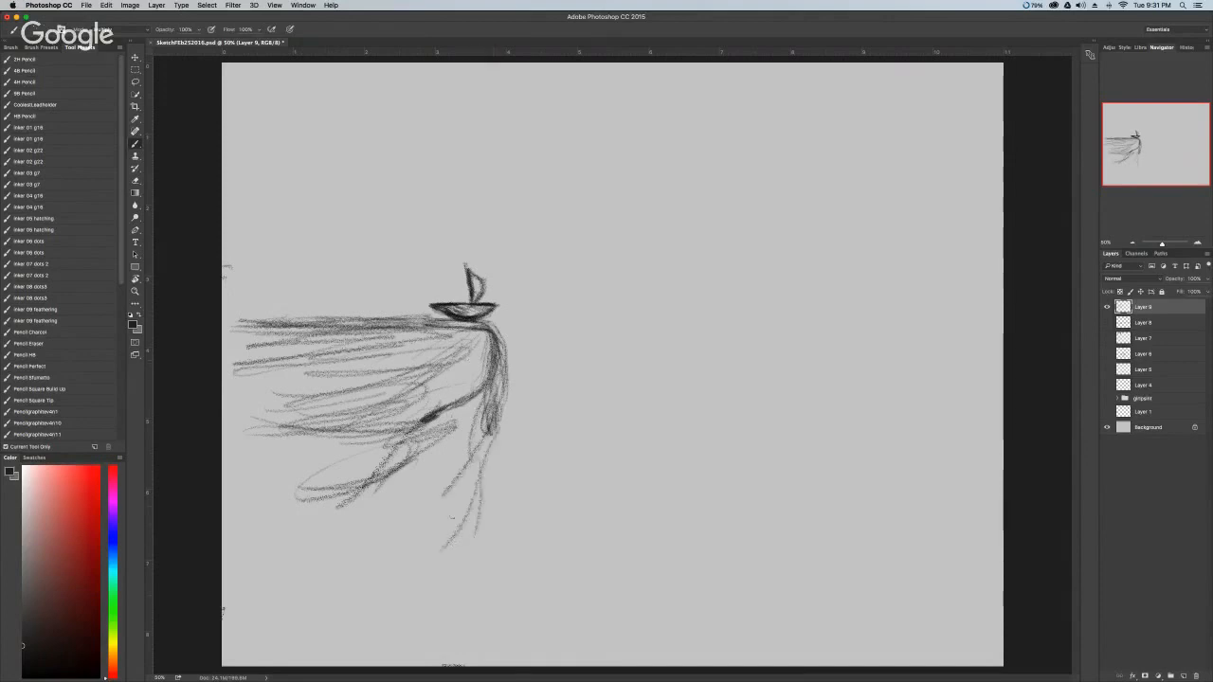
drag(491, 471, 472, 523)
drag(467, 466, 467, 506)
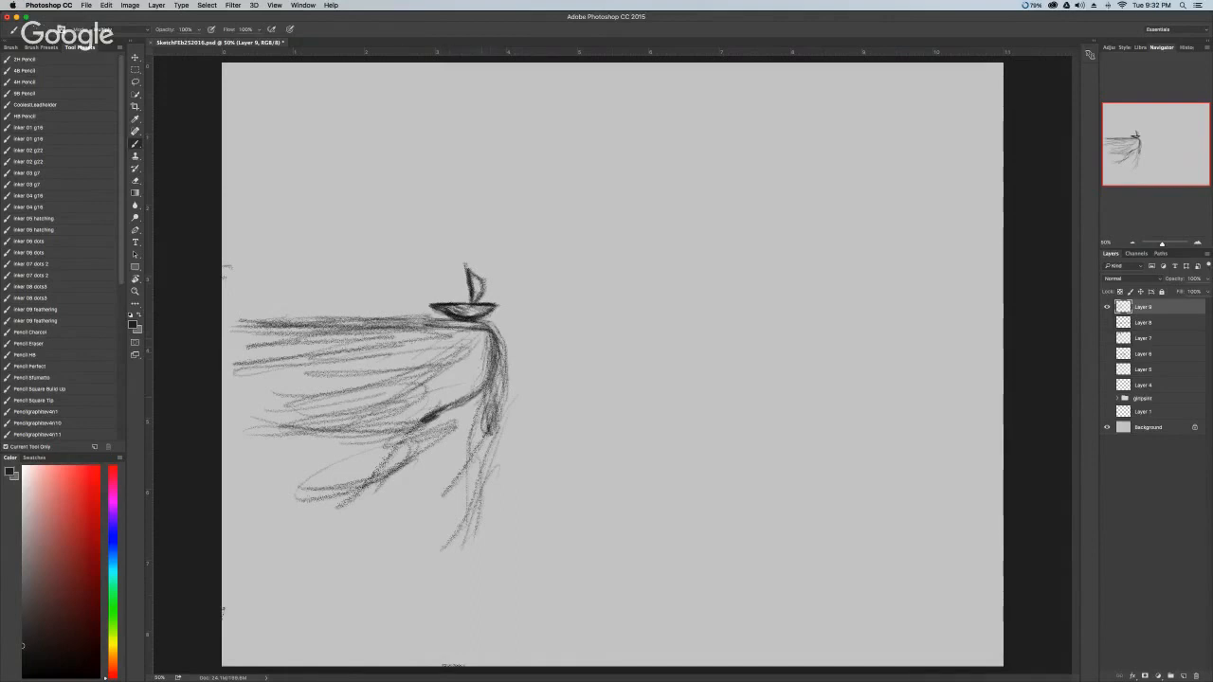
Sketch a jagged contour among the strokes beneath the ledge and darken the ledge line out to the canvas's left edge.
mouse_move(446, 410)
mouse_down()
mouse_move(378, 457)
mouse_move(404, 437)
mouse_up()
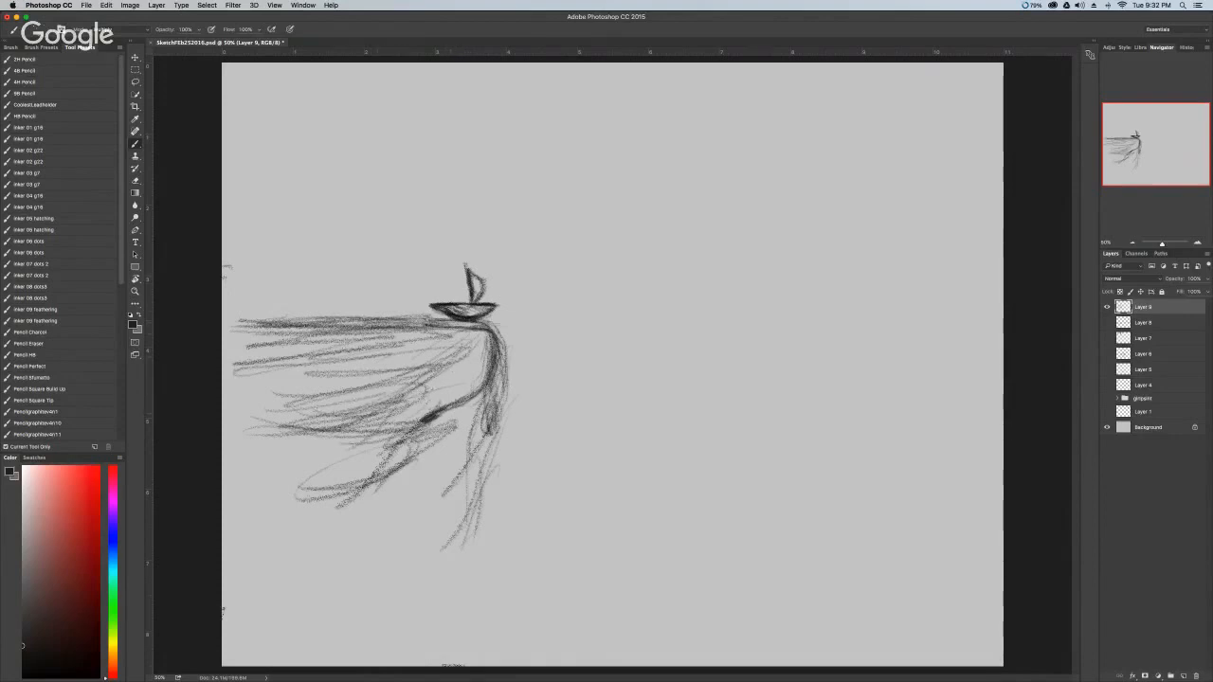
mouse_move(426, 402)
mouse_down()
mouse_move(413, 383)
mouse_move(319, 432)
mouse_move(283, 413)
mouse_move(353, 377)
mouse_move(334, 418)
mouse_move(232, 431)
mouse_move(242, 416)
mouse_move(227, 440)
mouse_move(266, 442)
mouse_move(228, 419)
mouse_up()
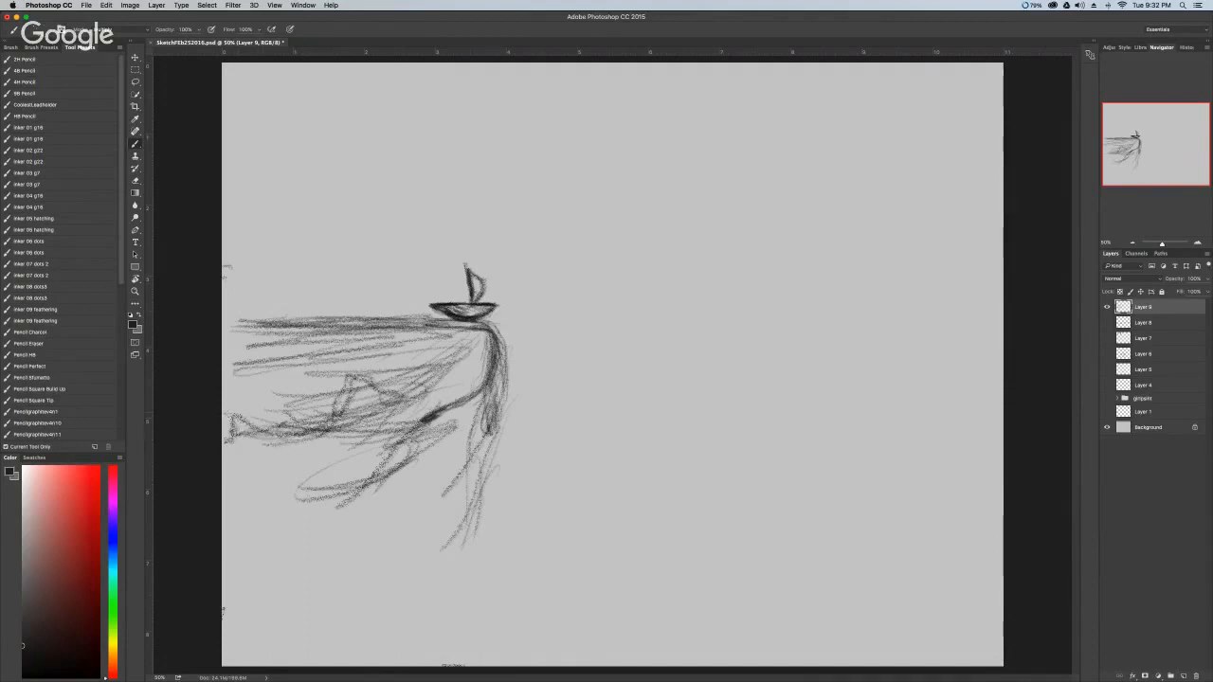
drag(238, 326, 399, 325)
drag(266, 328, 379, 327)
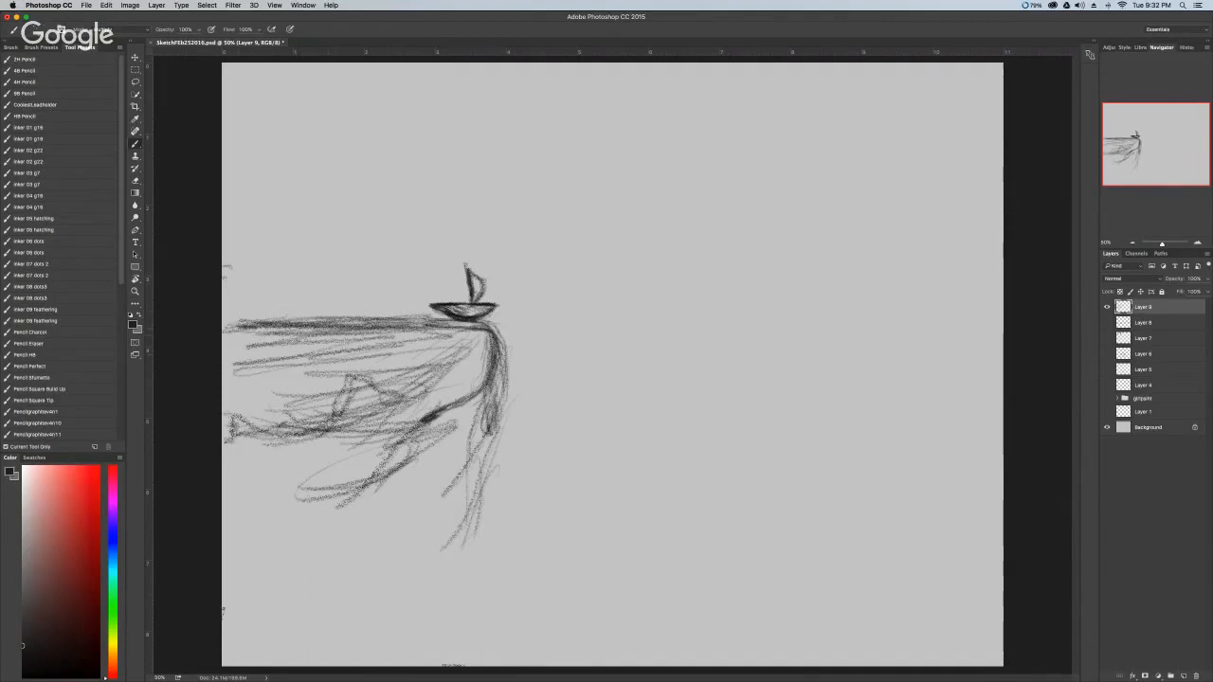
mouse_move(231, 337)
mouse_down()
mouse_move(347, 328)
mouse_move(321, 329)
mouse_up()
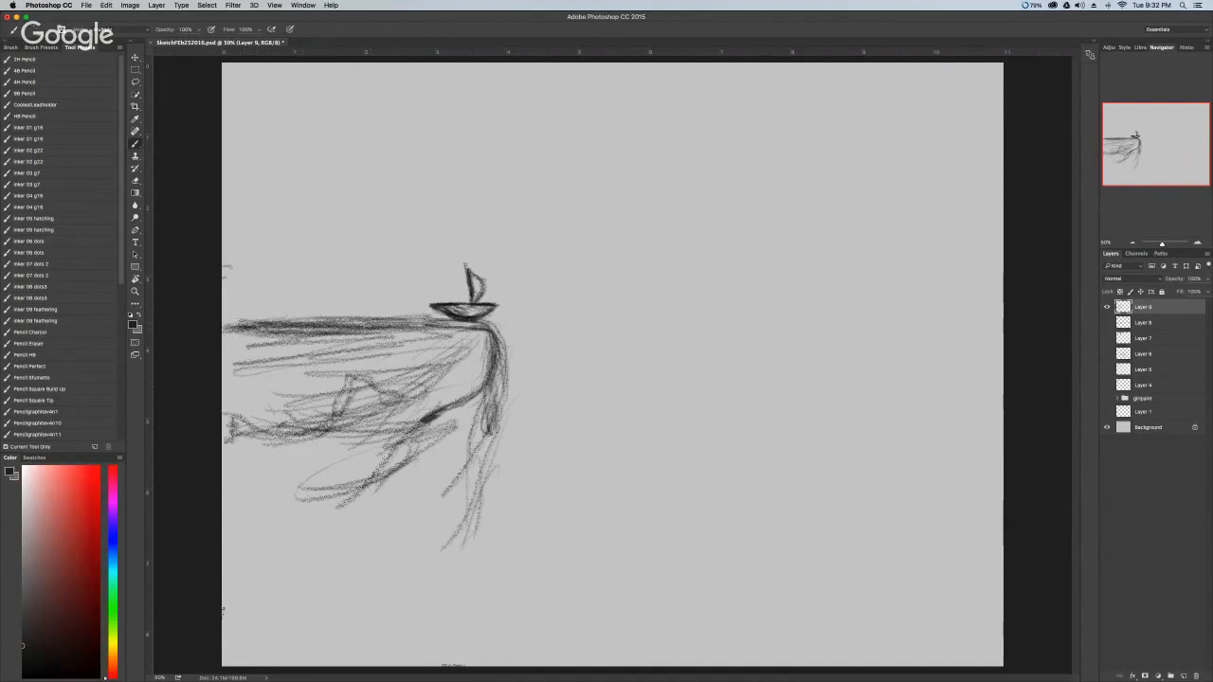
Shade the underside of the ledge with darker diagonal strokes running from the corner to the left edge.
drag(468, 336, 373, 426)
drag(438, 370, 359, 407)
mouse_move(469, 335)
mouse_down()
mouse_move(411, 383)
mouse_move(328, 381)
mouse_move(303, 427)
mouse_move(224, 438)
mouse_up()
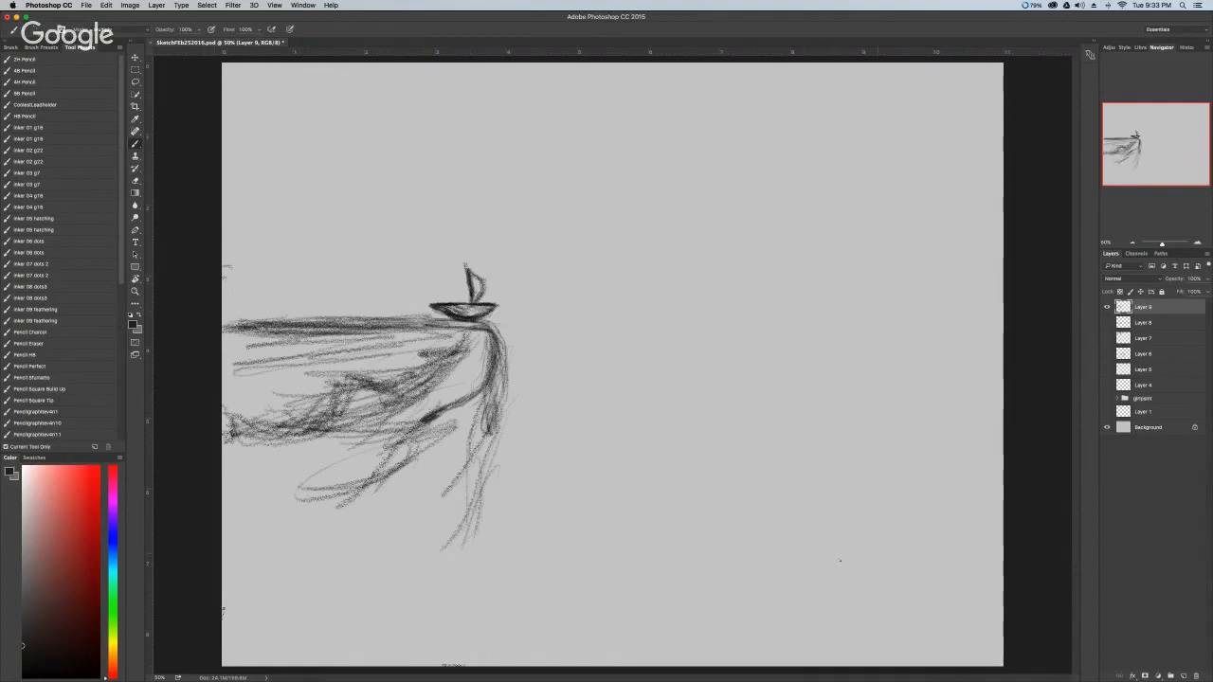
Draw a wide, shallow upward-opening arc in the canvas's lower right with overlapping pencil strokes.
mouse_move(934, 568)
mouse_down()
mouse_move(853, 603)
mouse_move(770, 612)
mouse_up()
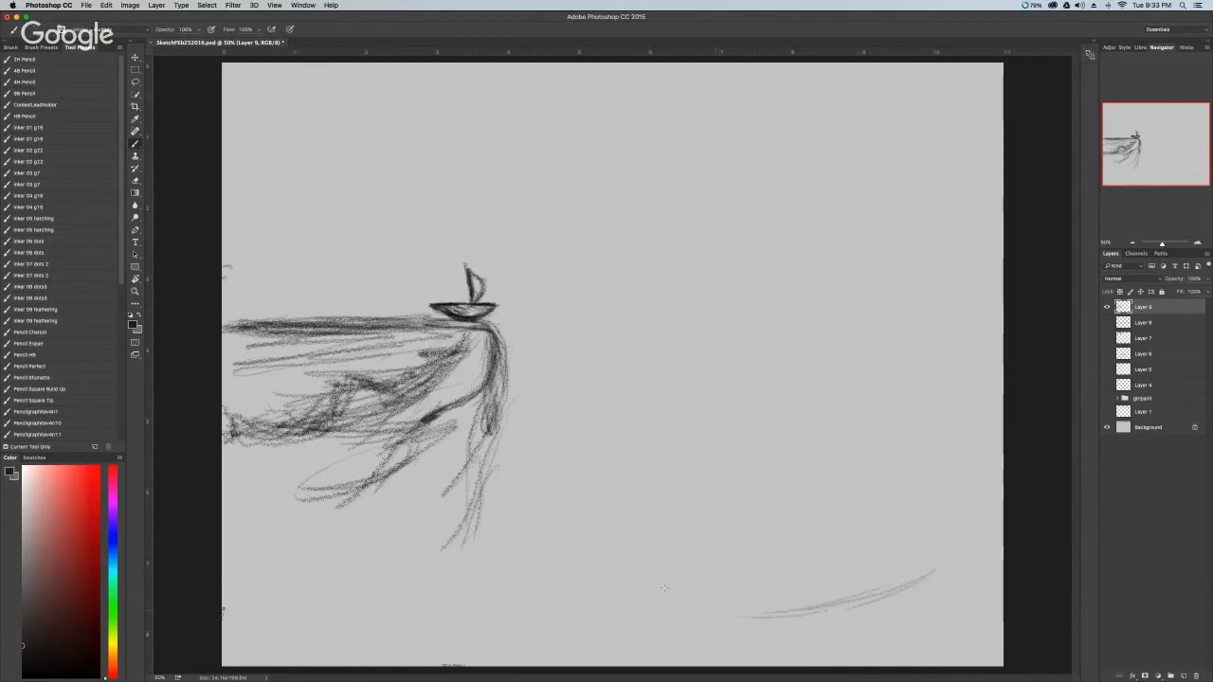
drag(643, 569, 811, 603)
drag(932, 571, 799, 633)
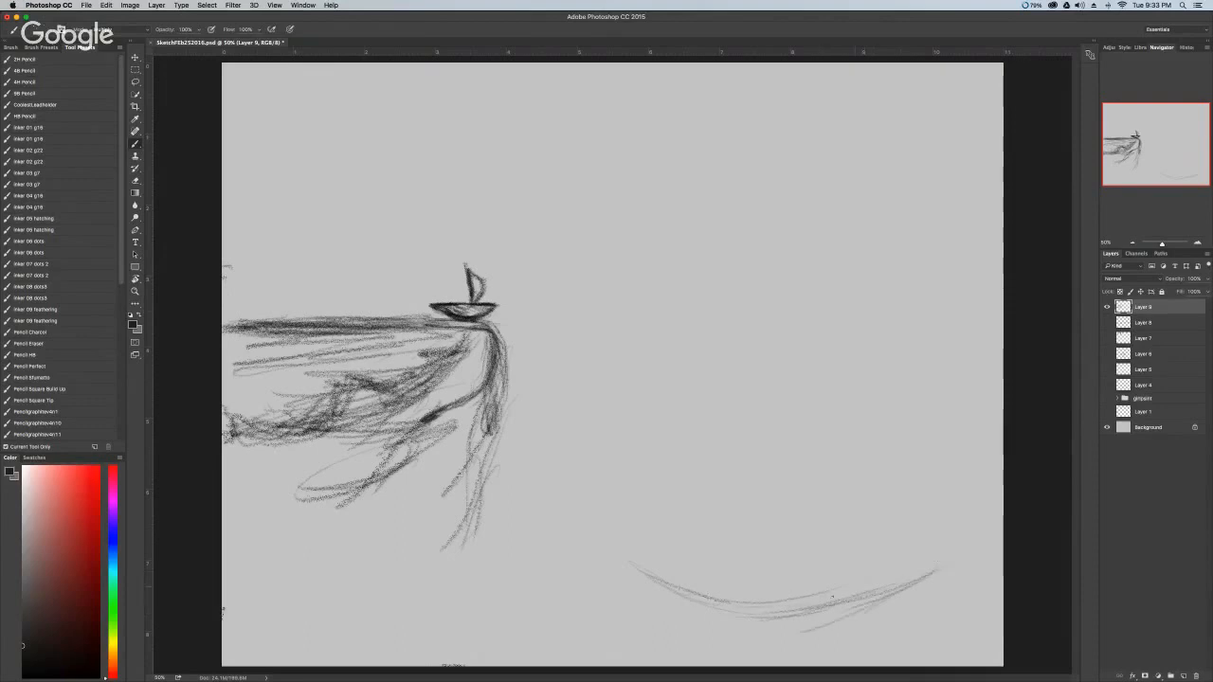
mouse_move(910, 580)
mouse_down()
mouse_move(627, 567)
mouse_move(779, 576)
mouse_up()
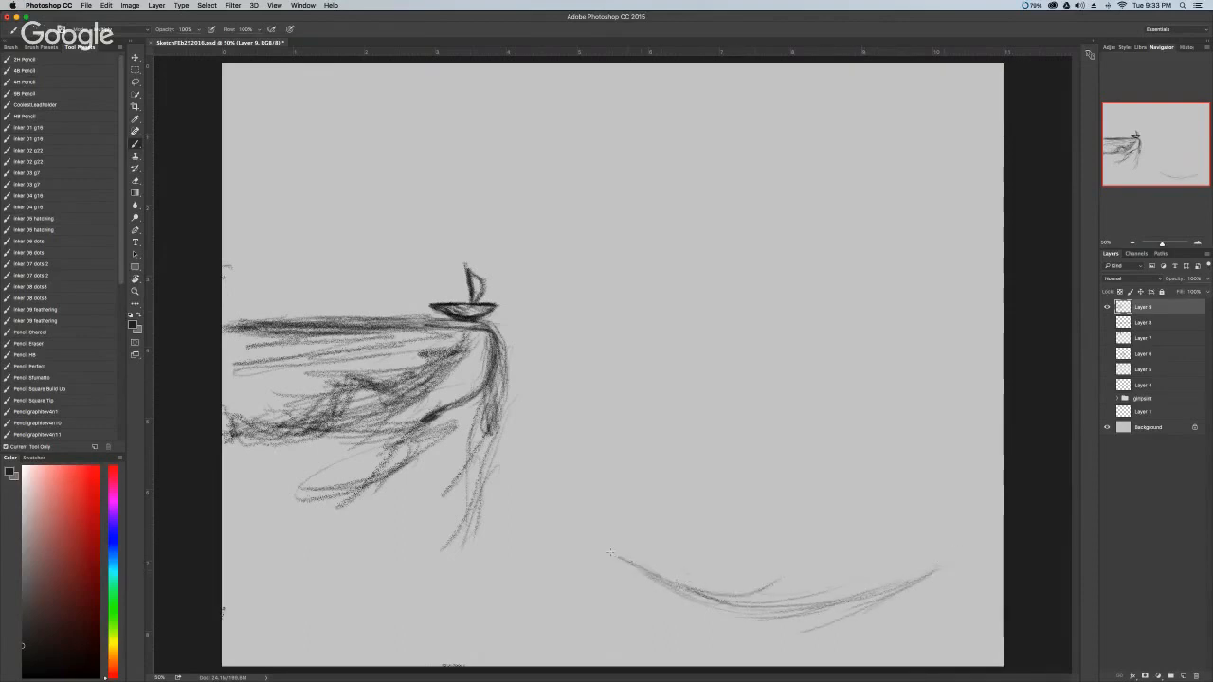
drag(618, 559, 701, 589)
mouse_move(984, 530)
mouse_down()
mouse_move(815, 607)
mouse_move(716, 588)
mouse_up()
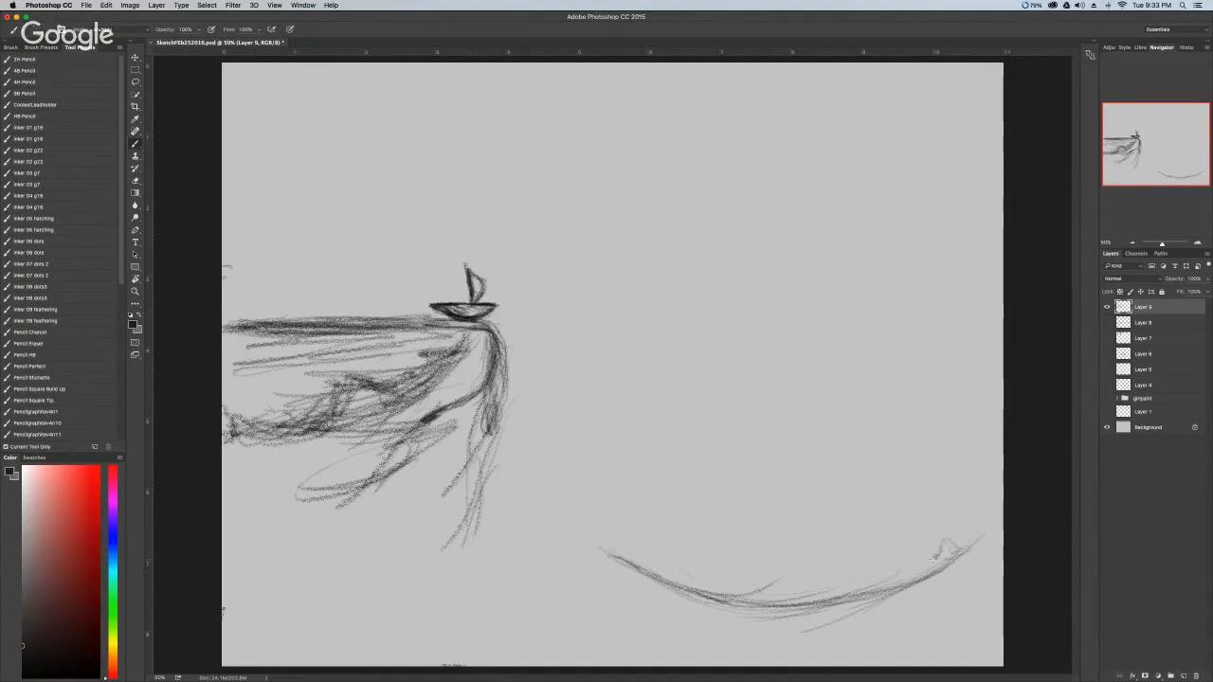
Sketch a rough, rocky contour along the inside of the arc with a dark wedge shape at its centre.
drag(917, 558, 861, 579)
drag(946, 547, 846, 588)
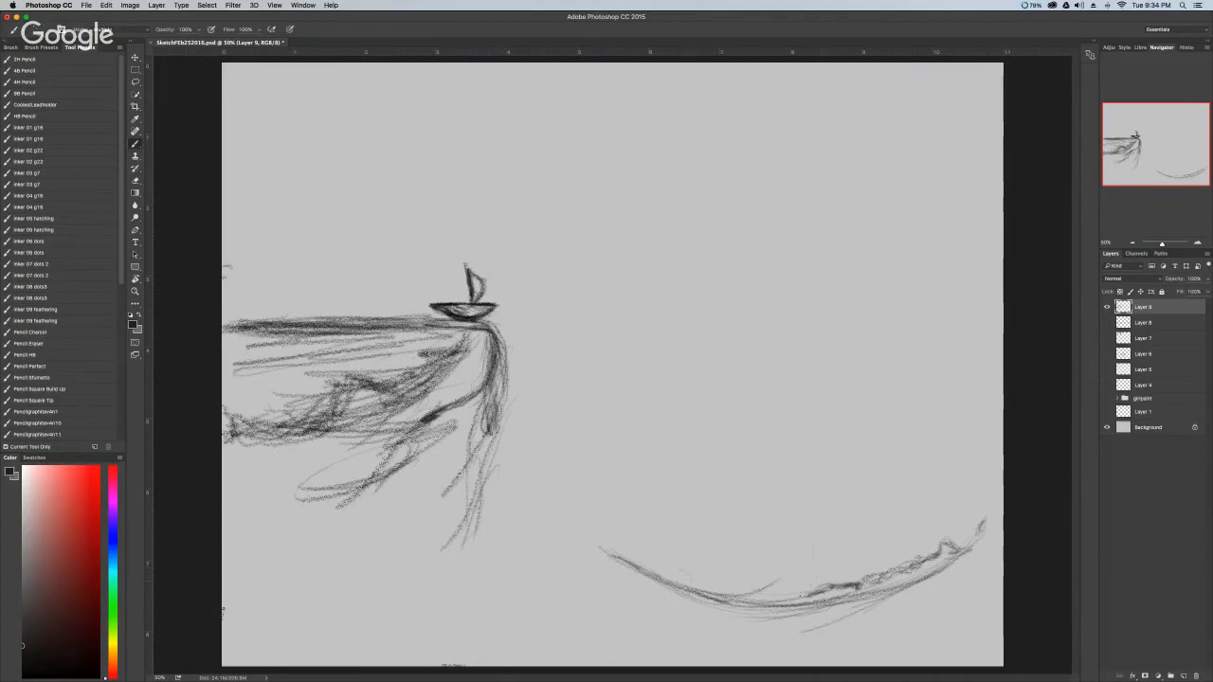
drag(808, 593, 788, 592)
mouse_move(775, 593)
mouse_down()
mouse_move(796, 591)
mouse_move(687, 580)
mouse_move(838, 572)
mouse_up()
mouse_move(739, 587)
mouse_down()
mouse_move(669, 574)
mouse_move(825, 565)
mouse_move(747, 584)
mouse_move(824, 566)
mouse_move(766, 591)
mouse_move(724, 588)
mouse_up()
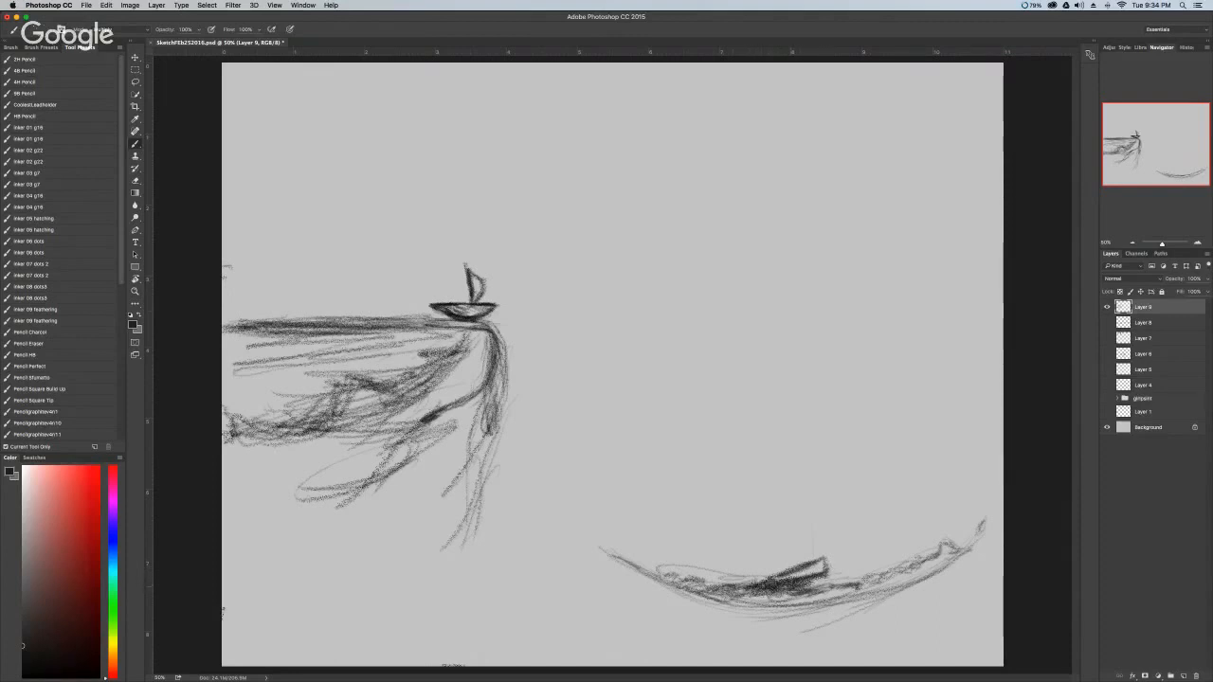
Darken the wedge, extend the arc's left end upward, and add jagged texture strokes along the arc's inside.
mouse_move(817, 567)
mouse_down()
mouse_move(761, 586)
mouse_move(920, 563)
mouse_up()
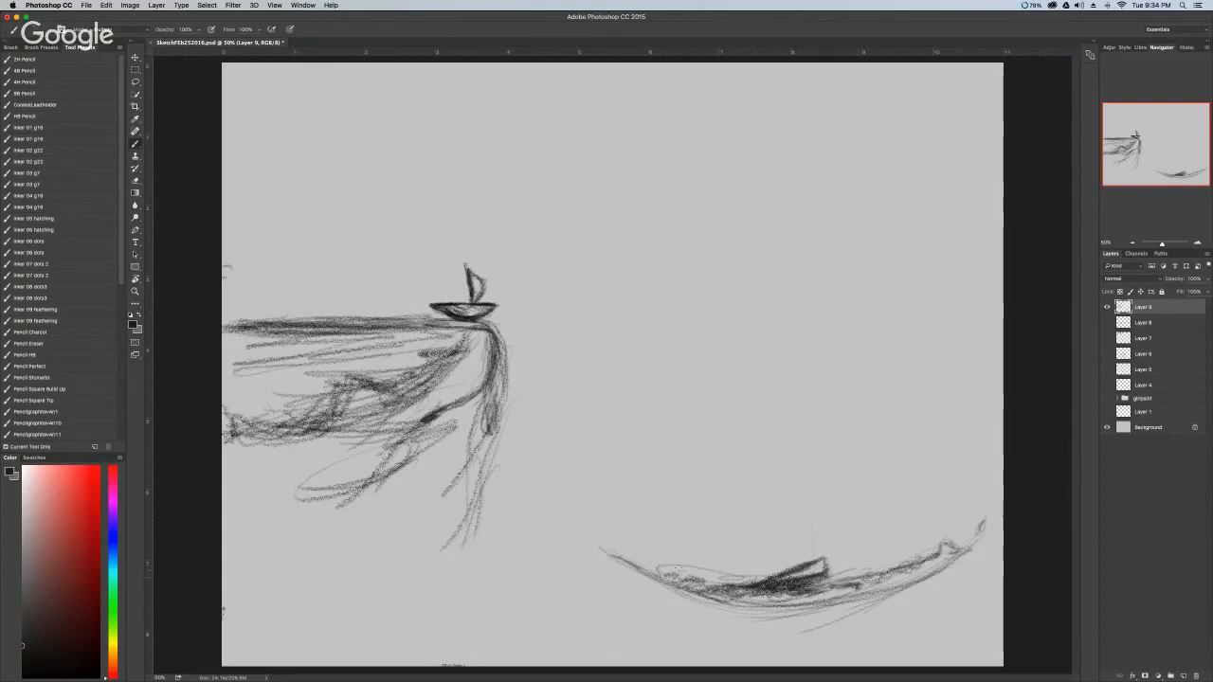
mouse_move(722, 562)
mouse_down()
mouse_move(669, 565)
mouse_move(698, 572)
mouse_move(682, 572)
mouse_up()
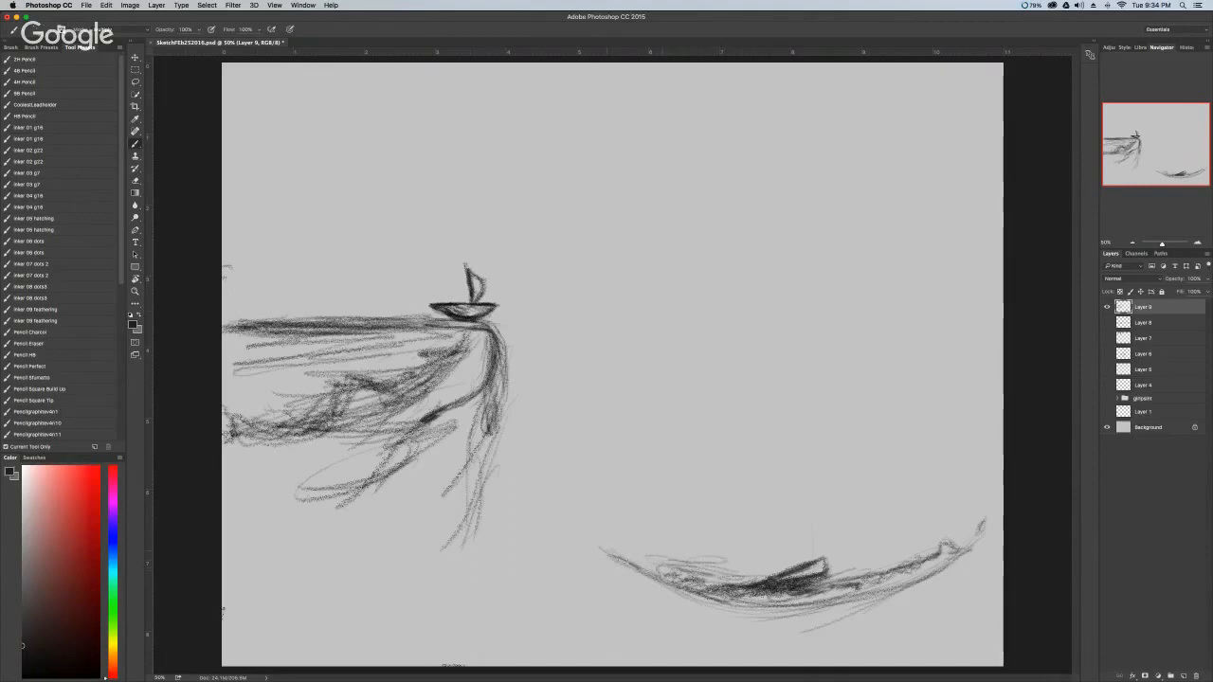
mouse_move(611, 553)
mouse_down()
mouse_move(660, 579)
mouse_move(619, 558)
mouse_move(685, 561)
mouse_up()
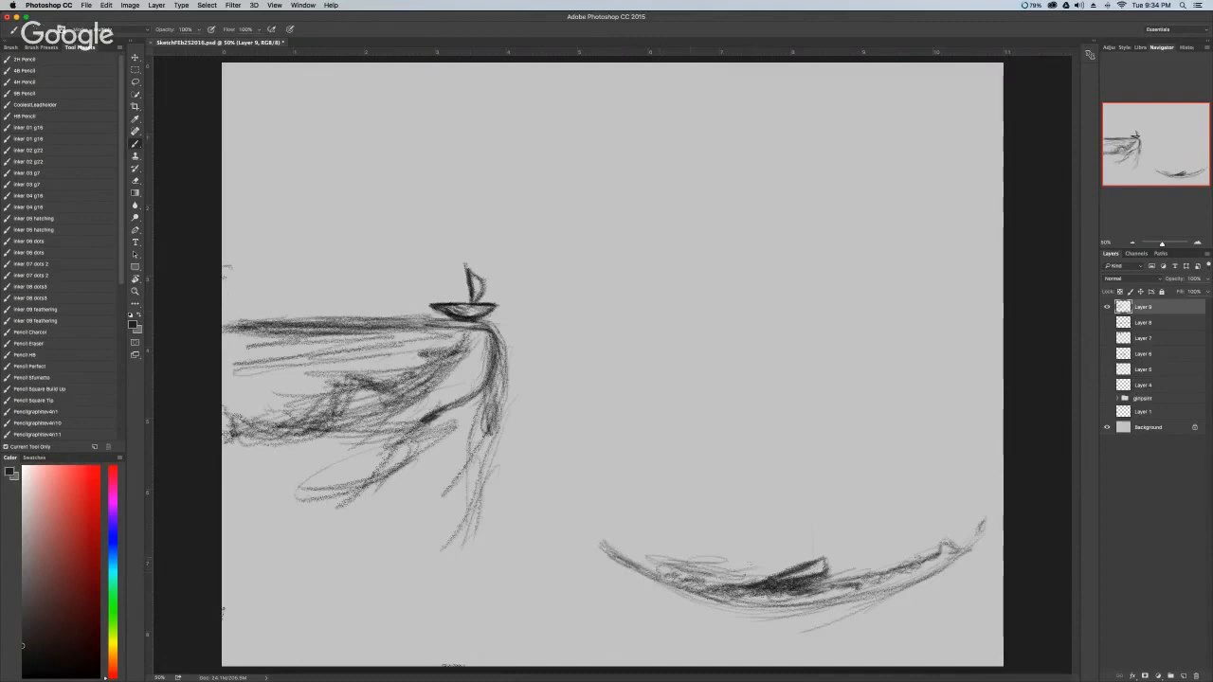
mouse_move(849, 566)
mouse_down()
mouse_move(895, 559)
mouse_move(819, 575)
mouse_move(860, 554)
mouse_move(872, 569)
mouse_move(904, 538)
mouse_up()
mouse_move(817, 570)
mouse_down()
mouse_move(802, 578)
mouse_move(842, 563)
mouse_move(771, 586)
mouse_move(733, 583)
mouse_move(779, 569)
mouse_move(730, 559)
mouse_move(650, 566)
mouse_up()
mouse_move(851, 567)
mouse_down()
mouse_move(927, 553)
mouse_move(646, 542)
mouse_move(650, 517)
mouse_move(681, 547)
mouse_move(694, 527)
mouse_move(633, 507)
mouse_move(605, 545)
mouse_move(571, 505)
mouse_move(719, 580)
mouse_up()
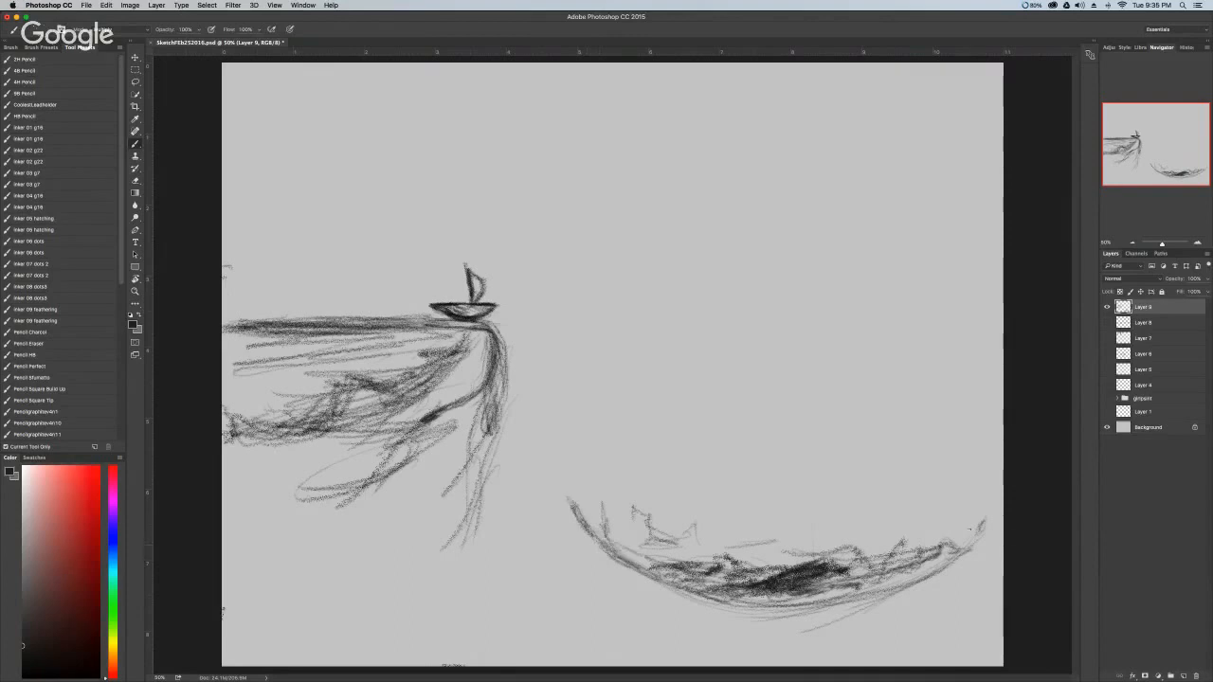
Raise both ends of the arc into a deep basin and fill it with loose, roughly horizontal surface strokes.
drag(994, 503, 998, 479)
mouse_move(806, 533)
mouse_down()
mouse_move(780, 547)
mouse_move(968, 522)
mouse_move(913, 499)
mouse_move(946, 507)
mouse_move(777, 543)
mouse_up()
mouse_move(886, 527)
mouse_down()
mouse_move(654, 535)
mouse_move(582, 493)
mouse_up()
drag(684, 491, 773, 497)
mouse_move(850, 503)
mouse_down()
mouse_move(982, 498)
mouse_move(751, 497)
mouse_move(654, 523)
mouse_move(578, 519)
mouse_move(550, 479)
mouse_move(597, 526)
mouse_move(543, 439)
mouse_up()
drag(601, 540, 768, 580)
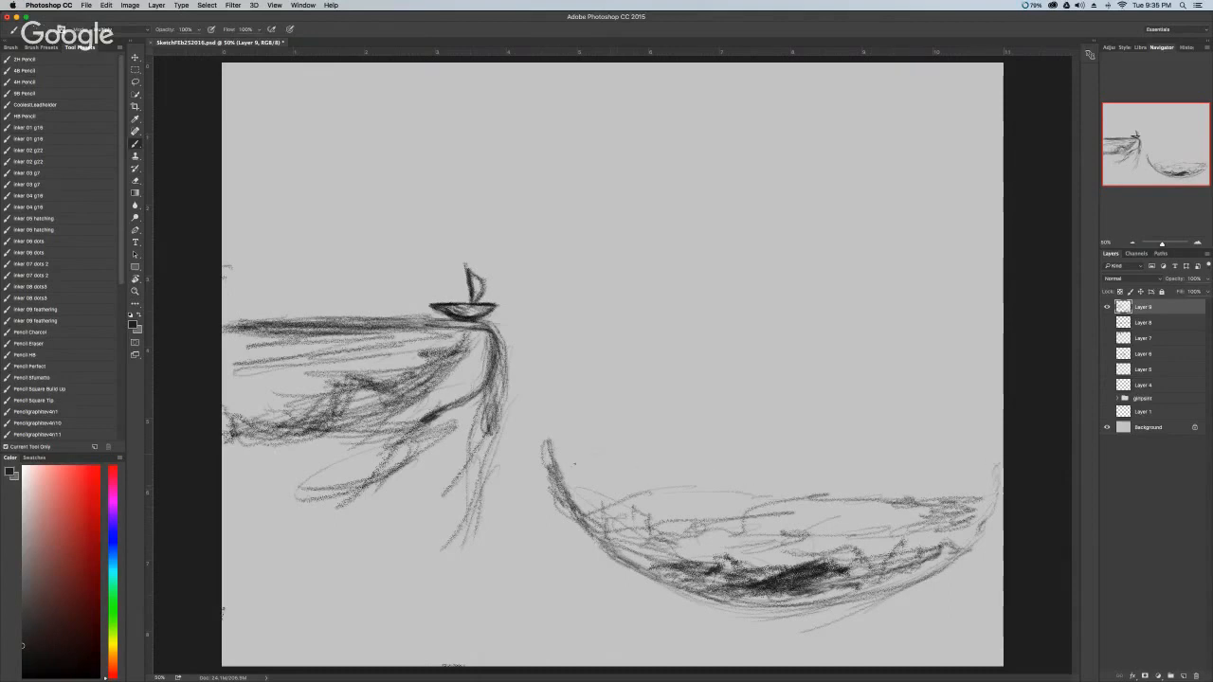
Sketch a peaked, wave-like outline above the basin's left side and add light contour strokes down into the basin.
drag(655, 433, 745, 470)
mouse_move(660, 457)
mouse_down()
mouse_move(602, 418)
mouse_move(579, 470)
mouse_up()
mouse_move(574, 464)
mouse_down()
mouse_move(675, 465)
mouse_move(625, 476)
mouse_up()
mouse_move(620, 462)
mouse_down()
mouse_move(739, 480)
mouse_move(705, 475)
mouse_up()
drag(732, 464, 760, 463)
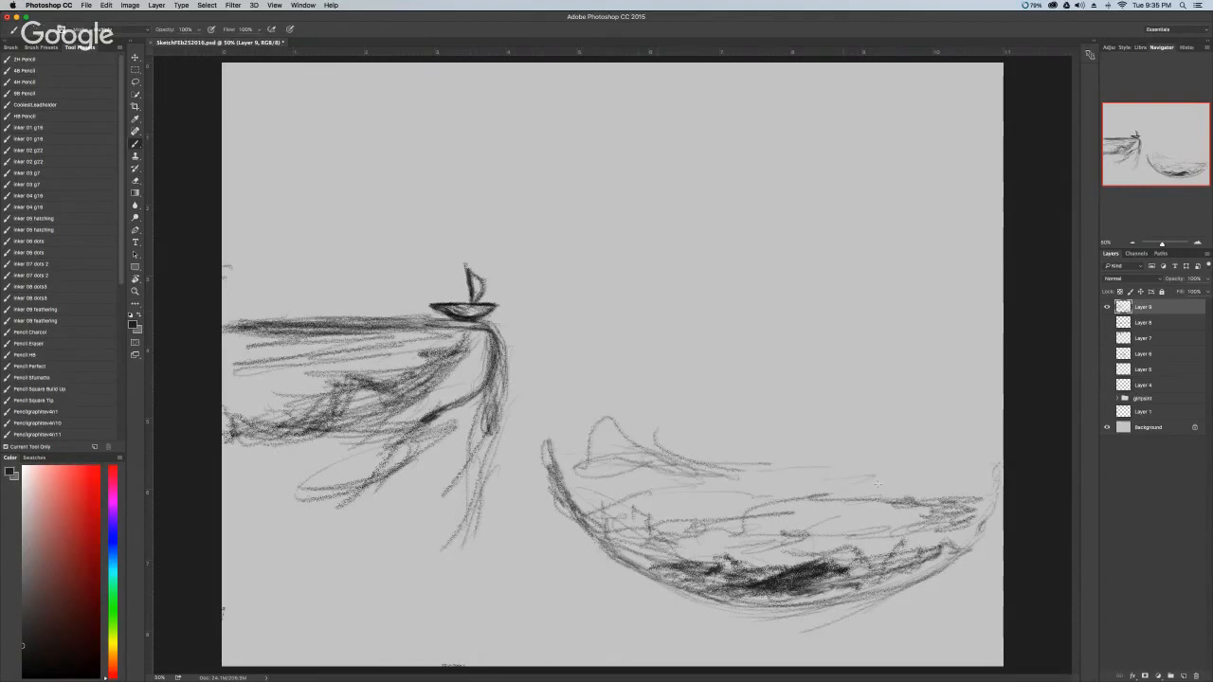
drag(577, 476, 777, 558)
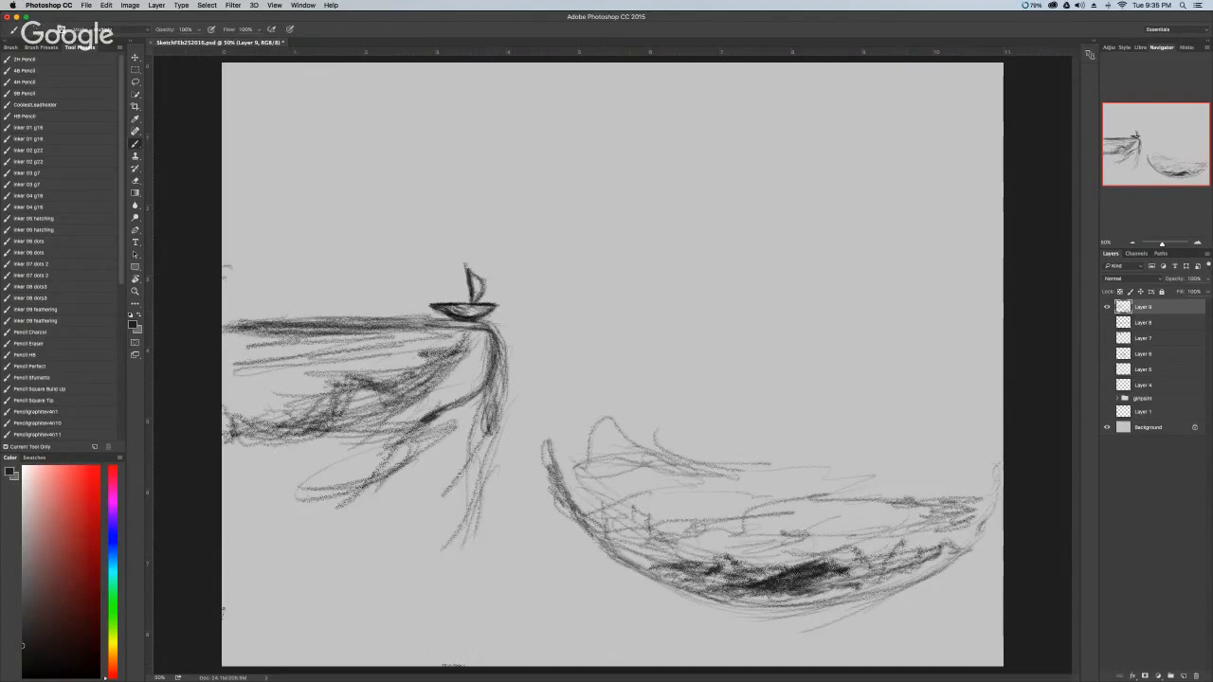
mouse_move(559, 491)
mouse_down()
mouse_move(640, 561)
mouse_move(777, 599)
mouse_up()
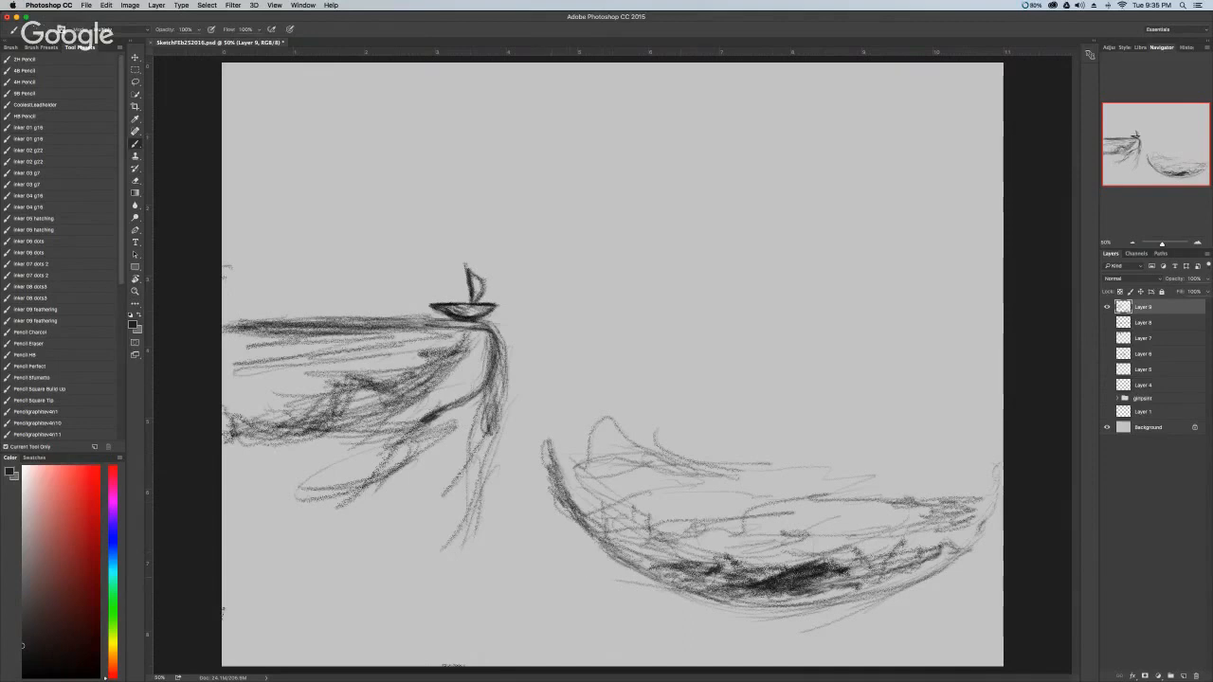
Add loose contour strokes along the basin's underside and left wall, with light texture marks inside it.
drag(562, 473, 580, 508)
drag(720, 601, 826, 600)
mouse_move(662, 617)
mouse_down()
mouse_move(819, 620)
mouse_move(804, 612)
mouse_up()
drag(623, 532, 652, 540)
drag(689, 546, 722, 561)
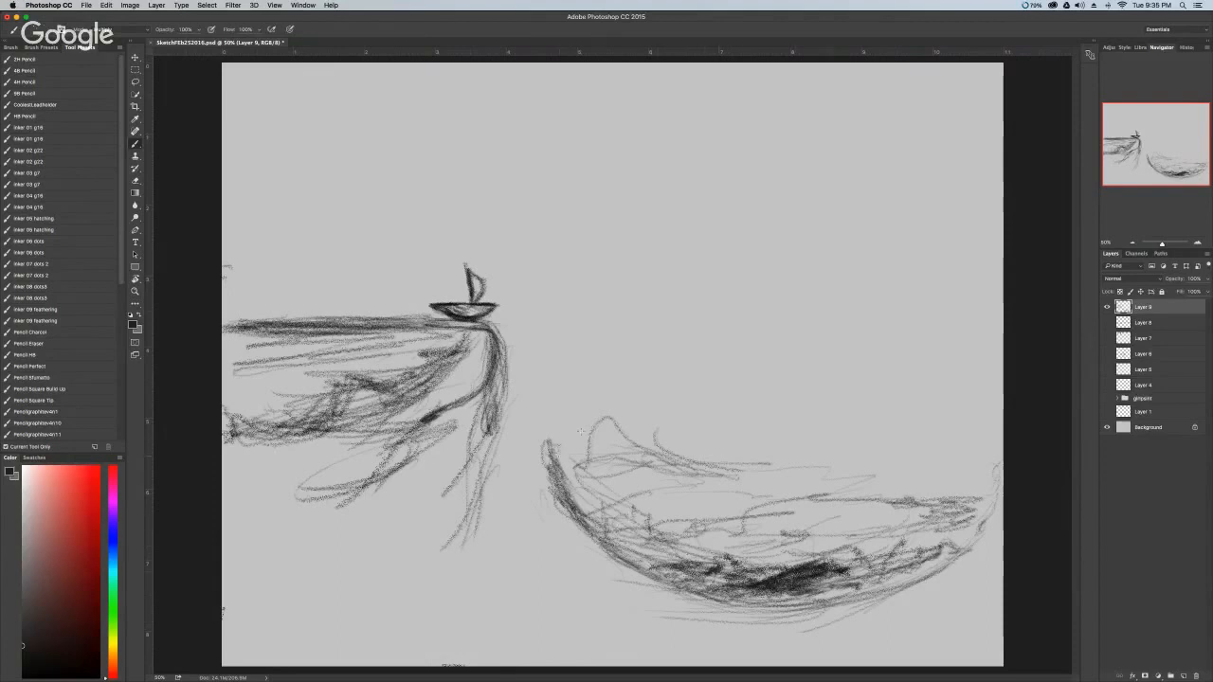
Close the basin's top with a long, layered horizontal rim line and add light strokes just beneath it.
drag(557, 444, 601, 425)
drag(952, 463, 950, 495)
mouse_move(999, 452)
mouse_down()
mouse_move(976, 420)
mouse_move(747, 444)
mouse_up()
mouse_move(986, 419)
mouse_down()
mouse_move(700, 421)
mouse_move(848, 420)
mouse_up()
drag(872, 414, 637, 415)
drag(830, 417, 607, 422)
drag(758, 421, 600, 424)
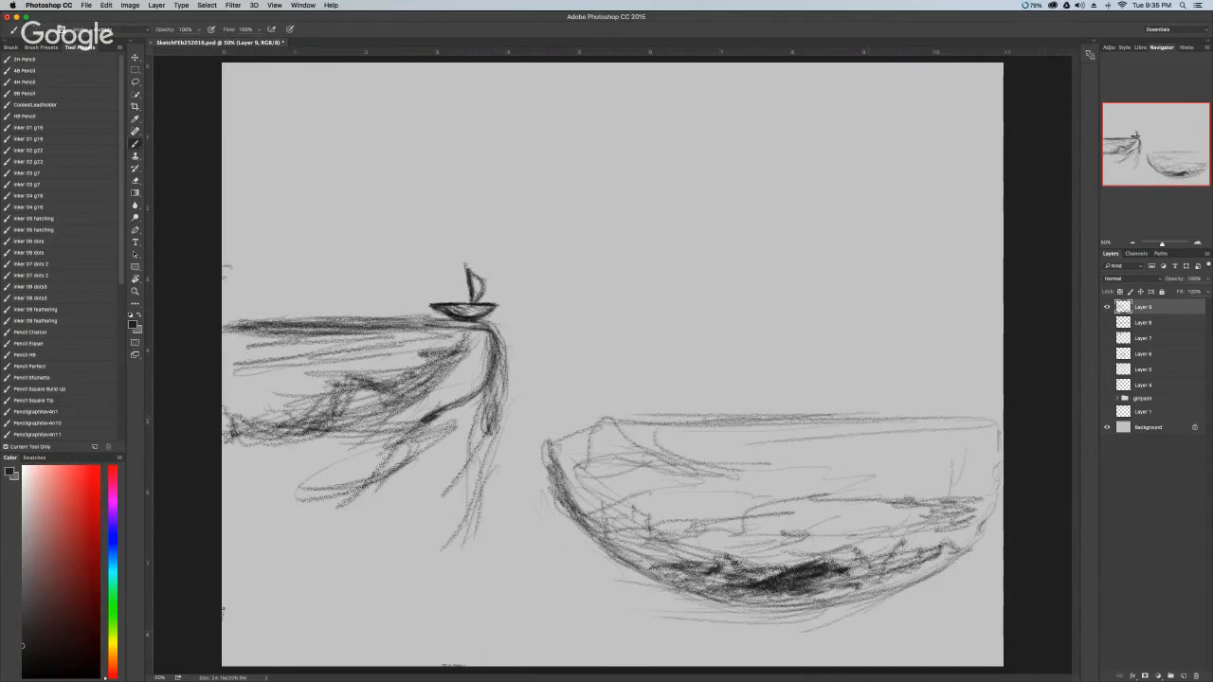
mouse_move(702, 421)
mouse_down()
mouse_move(574, 429)
mouse_move(900, 405)
mouse_move(980, 415)
mouse_move(743, 442)
mouse_up()
drag(943, 413, 684, 422)
mouse_move(739, 417)
mouse_down()
mouse_move(613, 422)
mouse_move(635, 419)
mouse_up()
drag(708, 496, 762, 465)
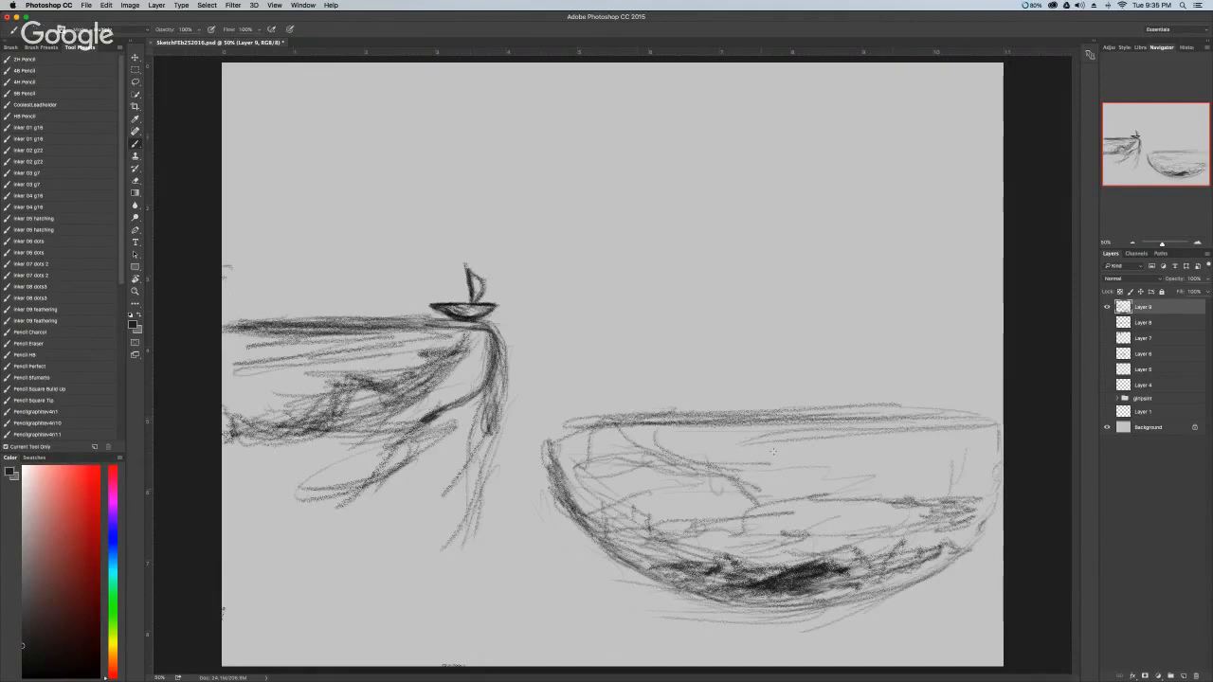
Sketch a pointed peak with a low mound beside it on the right end of the basin's rim.
mouse_move(902, 390)
mouse_down()
mouse_move(946, 364)
mouse_move(1003, 396)
mouse_move(985, 418)
mouse_up()
drag(948, 462, 953, 452)
mouse_move(951, 402)
mouse_down()
mouse_move(946, 474)
mouse_move(948, 343)
mouse_move(991, 396)
mouse_up()
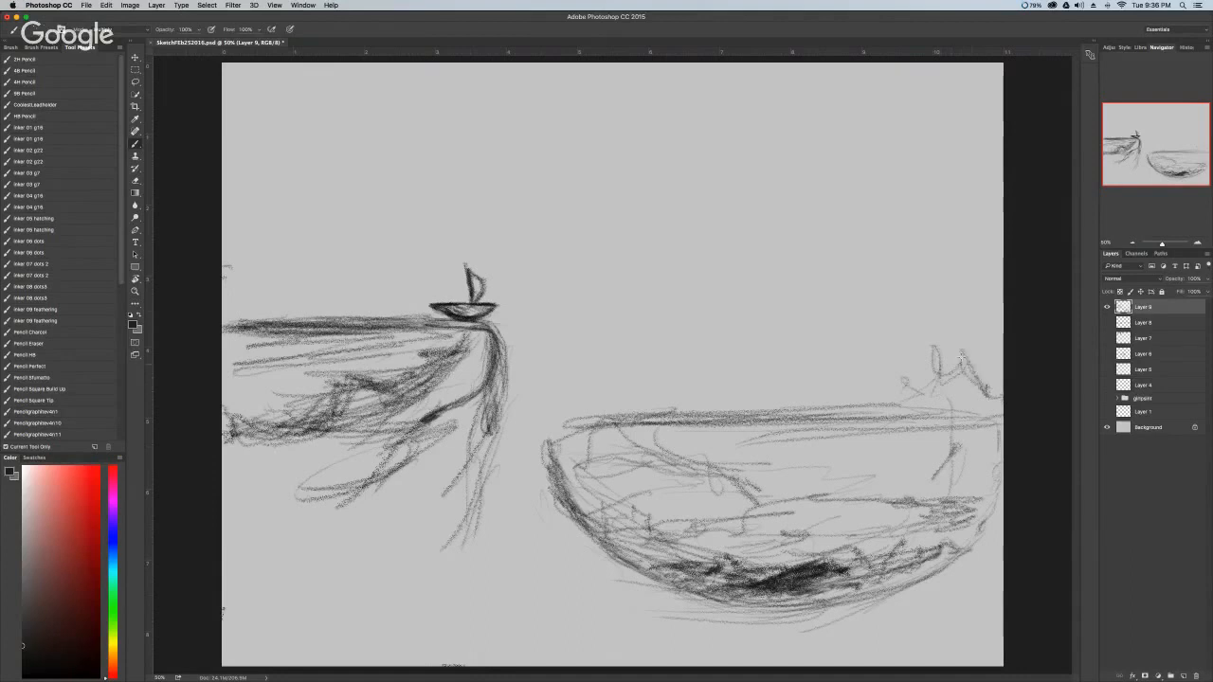
drag(957, 345, 864, 438)
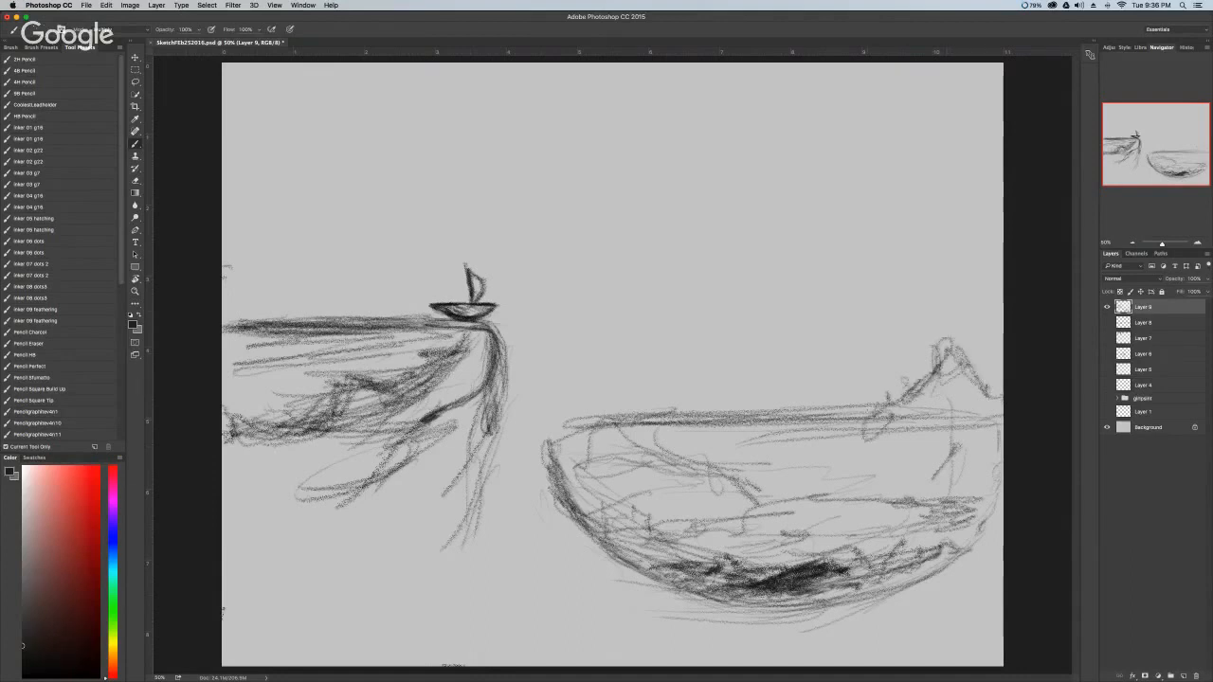
mouse_move(882, 391)
mouse_down()
mouse_move(820, 409)
mouse_move(906, 381)
mouse_move(931, 417)
mouse_move(745, 426)
mouse_up()
Darken the basin's rim line and extend it to meet the left wall.
drag(644, 418, 925, 409)
mouse_move(1000, 399)
mouse_down()
mouse_move(746, 411)
mouse_move(647, 432)
mouse_up()
mouse_move(813, 534)
mouse_down()
mouse_move(872, 538)
mouse_move(820, 543)
mouse_up()
drag(745, 505, 715, 523)
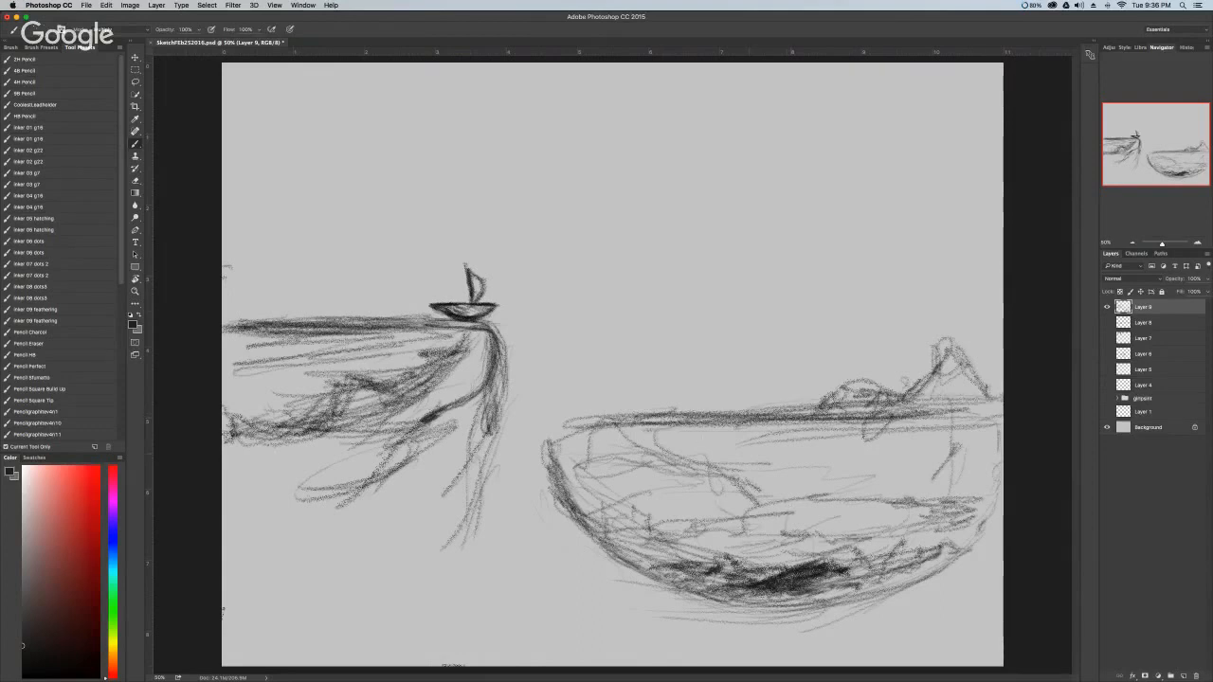
mouse_move(728, 426)
mouse_down()
mouse_move(551, 434)
mouse_move(592, 421)
mouse_up()
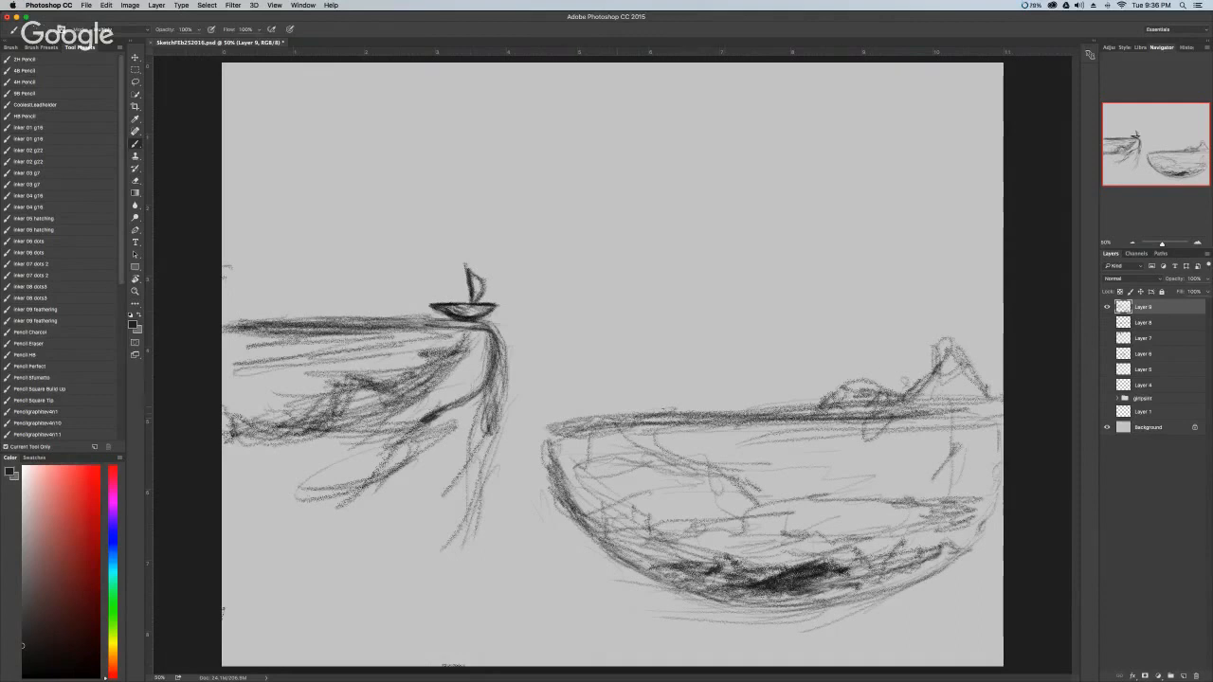
Draw a raised, pointed lip at the rim's left end and darken the basin's left wall below it.
mouse_move(710, 413)
mouse_down()
mouse_move(593, 427)
mouse_move(568, 371)
mouse_move(551, 376)
mouse_up()
mouse_move(540, 431)
mouse_down()
mouse_move(548, 372)
mouse_move(541, 452)
mouse_up()
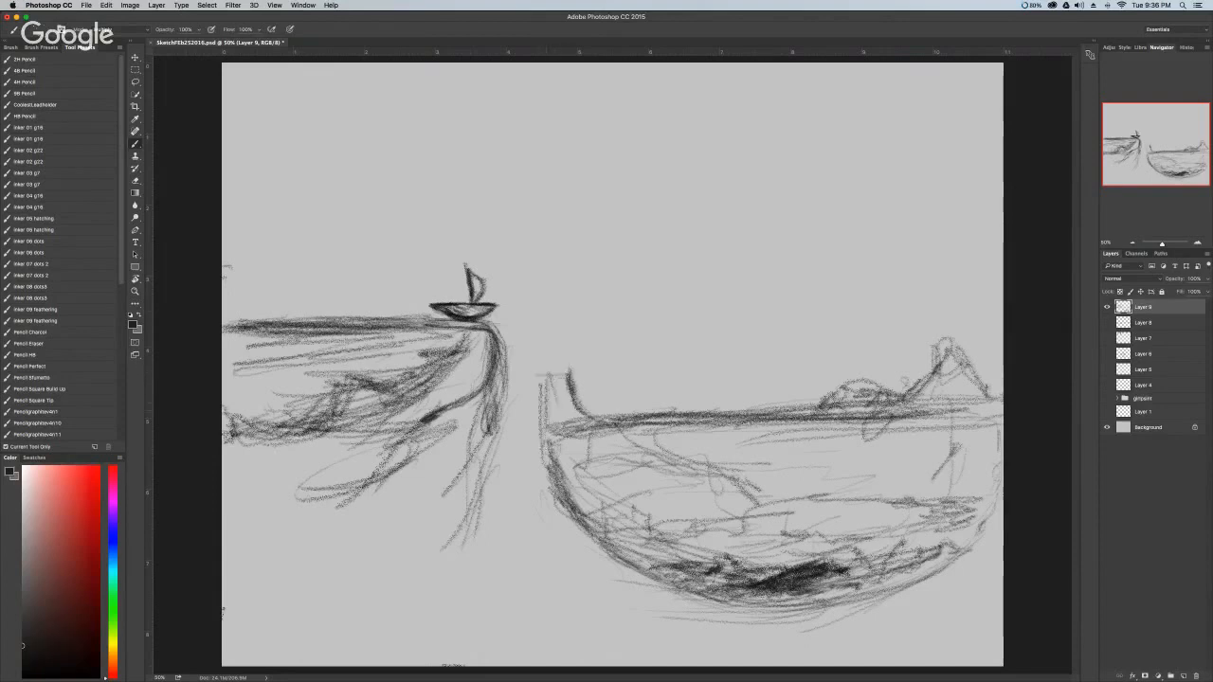
drag(543, 383, 544, 477)
mouse_move(555, 393)
mouse_down()
mouse_move(618, 428)
mouse_move(544, 376)
mouse_move(544, 358)
mouse_move(587, 419)
mouse_move(545, 363)
mouse_move(546, 438)
mouse_move(608, 429)
mouse_move(548, 385)
mouse_move(569, 468)
mouse_move(620, 533)
mouse_up()
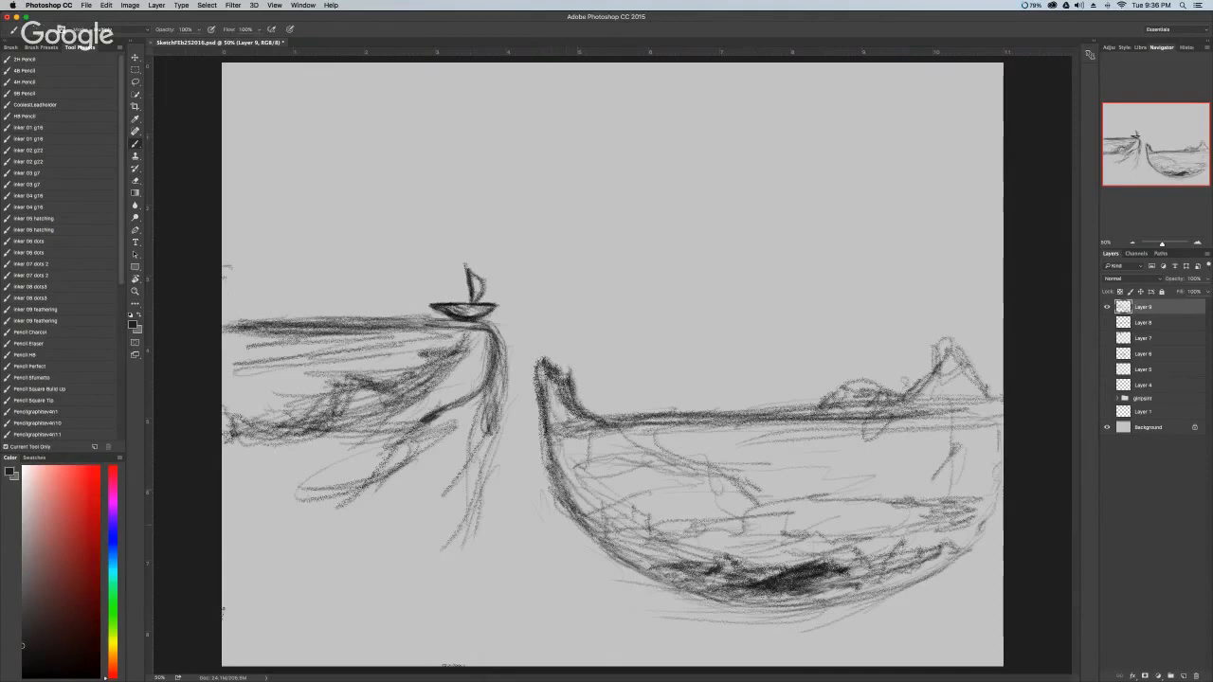
Strengthen the basin's inner curve and bottom texture with strokes along both sides.
mouse_move(569, 479)
mouse_down()
mouse_move(744, 582)
mouse_move(866, 596)
mouse_up()
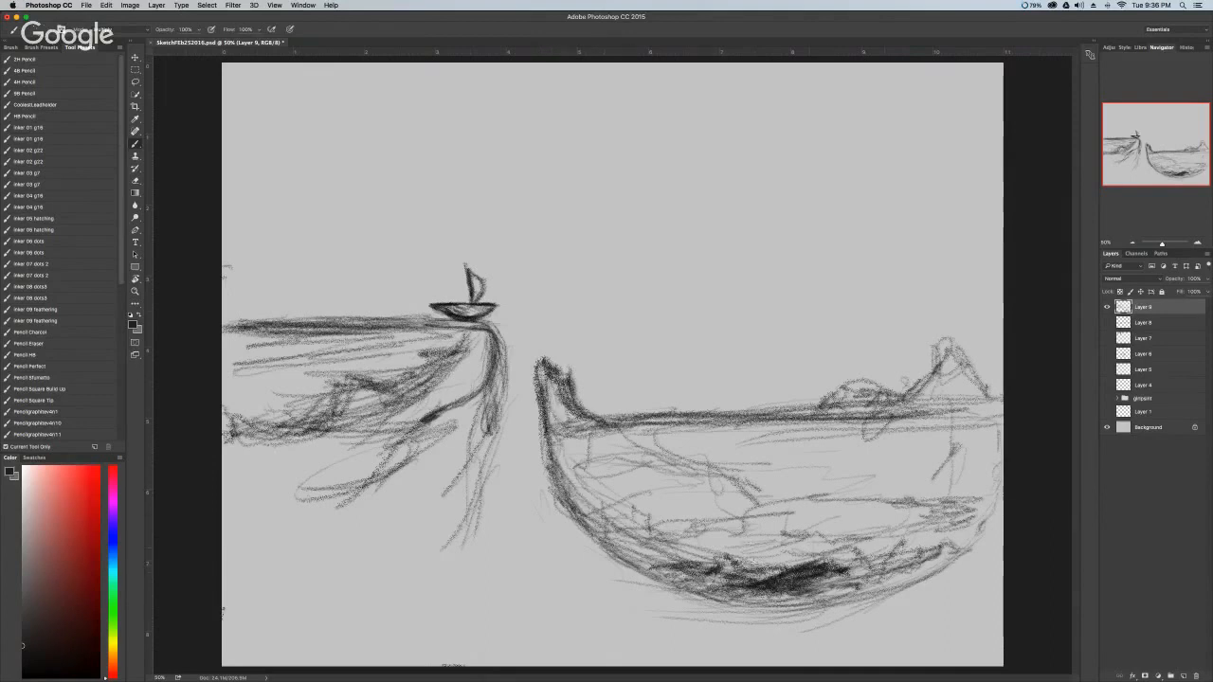
drag(974, 524, 845, 574)
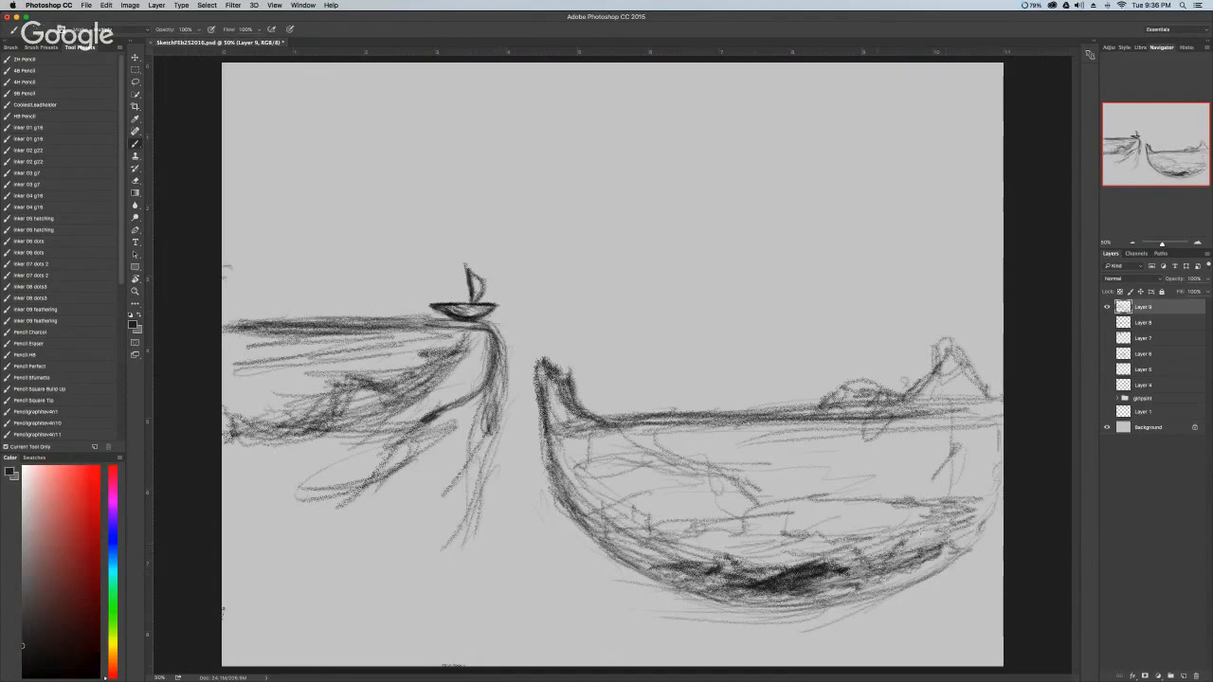
drag(938, 531, 826, 595)
drag(773, 572, 742, 576)
drag(586, 471, 669, 521)
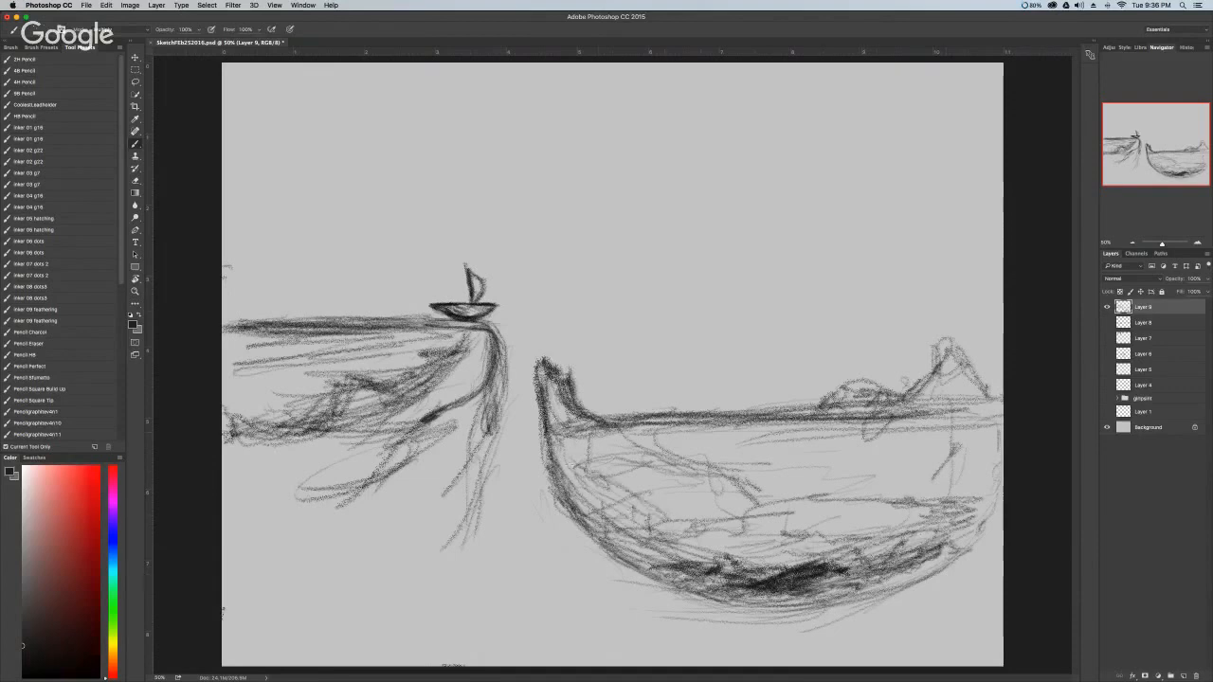
Sharpen the tip of the left lip and shade a dark, bumpy patch on the rim beside it.
mouse_move(542, 369)
mouse_down()
mouse_move(534, 350)
mouse_move(543, 382)
mouse_move(607, 423)
mouse_move(785, 426)
mouse_up()
mouse_move(608, 415)
mouse_down()
mouse_move(665, 413)
mouse_move(599, 417)
mouse_move(664, 415)
mouse_move(606, 414)
mouse_move(650, 414)
mouse_up()
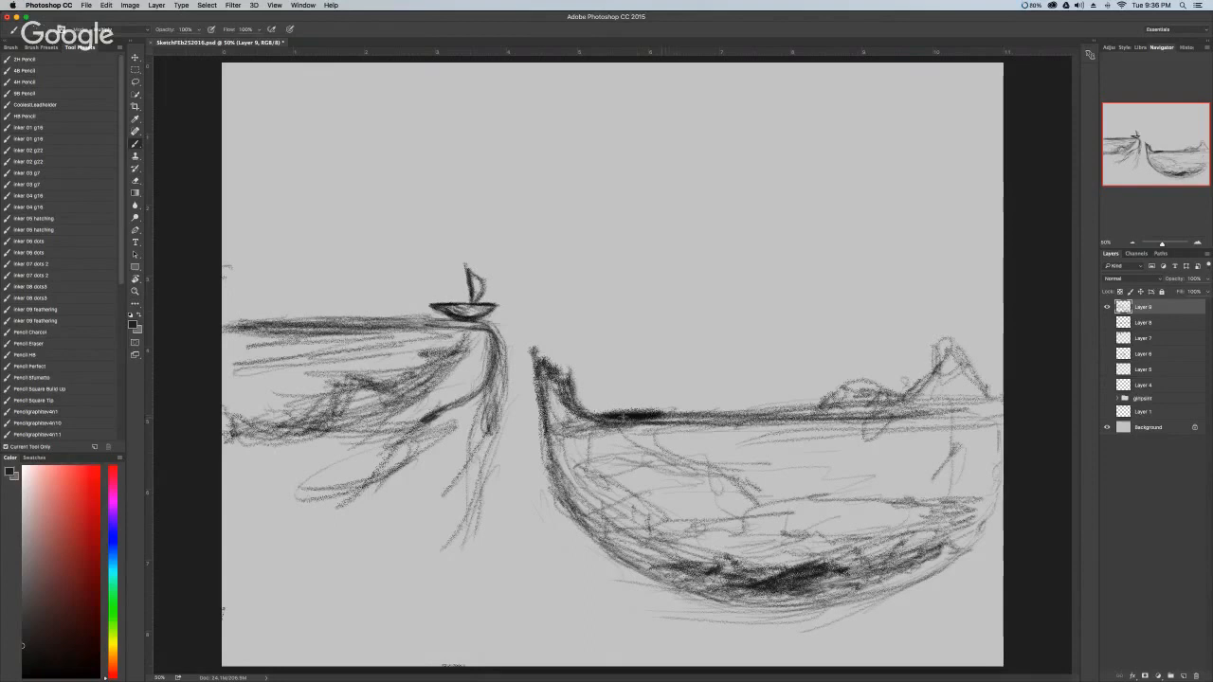
mouse_move(634, 417)
mouse_down()
mouse_move(604, 417)
mouse_move(669, 415)
mouse_move(638, 418)
mouse_up()
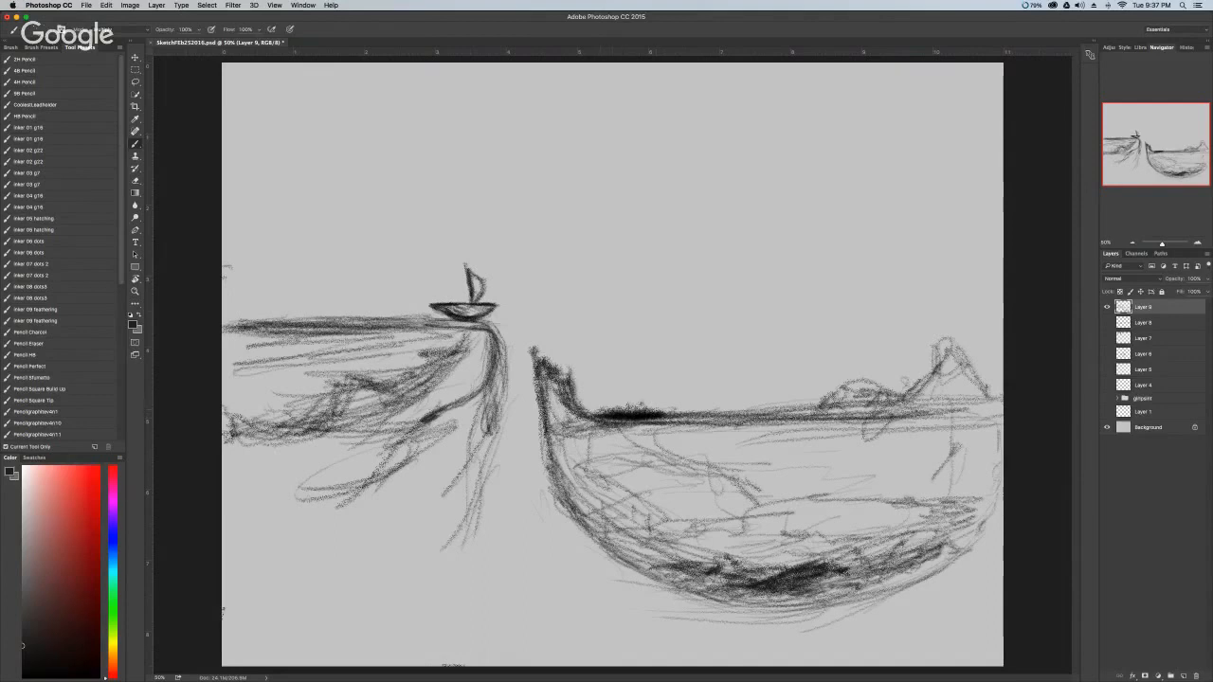
drag(595, 408, 607, 410)
Erase the peak and mound on the rim's right end and the raised lip on its left end.
key(e)
mouse_move(933, 352)
mouse_down()
mouse_move(972, 380)
mouse_move(863, 370)
mouse_move(843, 380)
mouse_move(873, 378)
mouse_move(808, 383)
mouse_move(924, 387)
mouse_up()
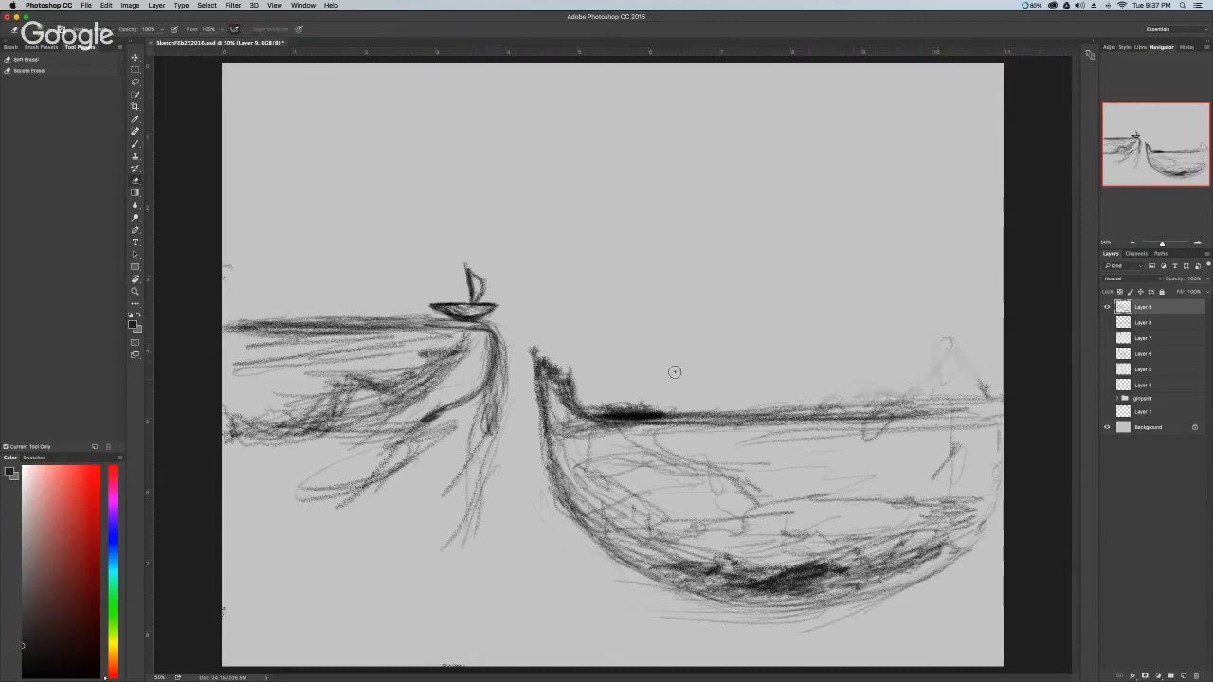
mouse_move(560, 365)
mouse_down()
mouse_move(536, 360)
mouse_move(568, 377)
mouse_move(546, 383)
mouse_move(570, 390)
mouse_move(542, 401)
mouse_move(570, 396)
mouse_up()
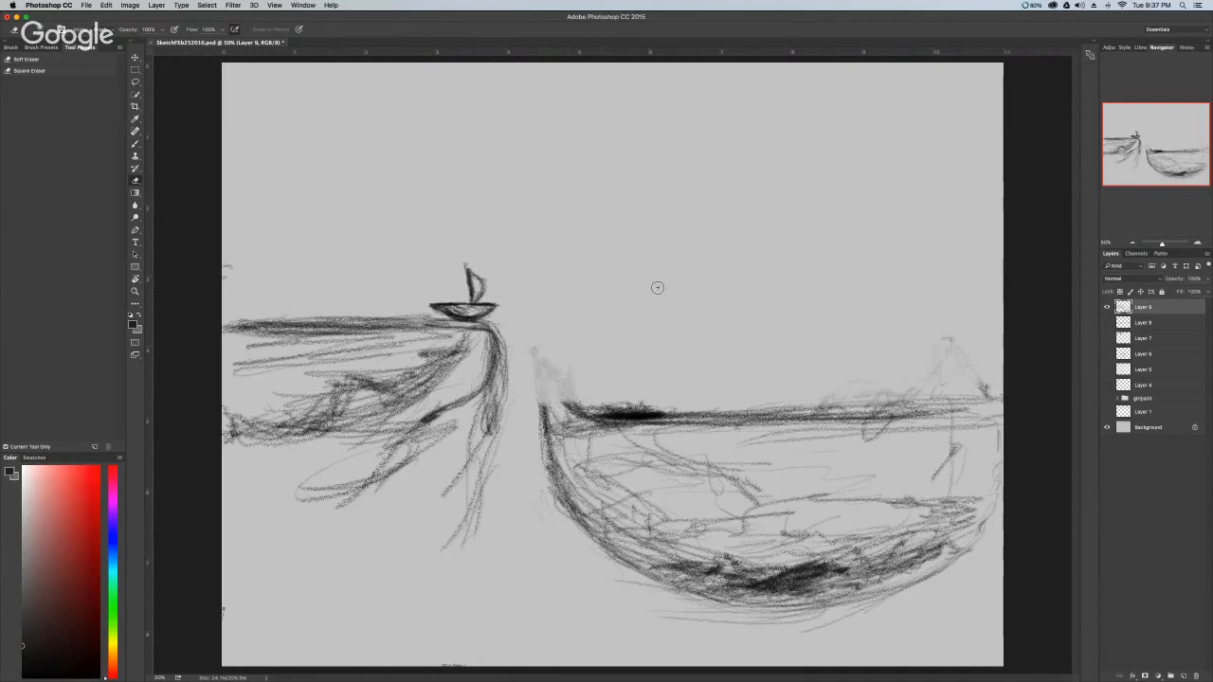
Redraw a low left lip on the basin and extend a horizontal ground line from it across the cliff.
key(b)
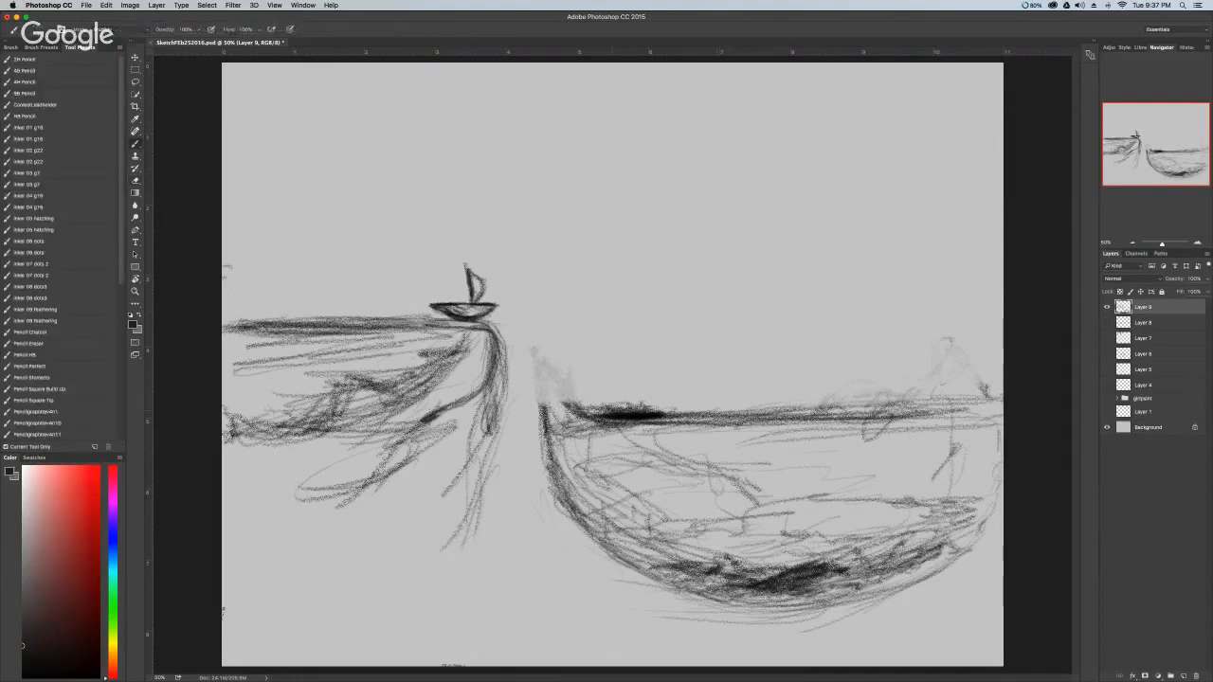
drag(556, 403, 587, 419)
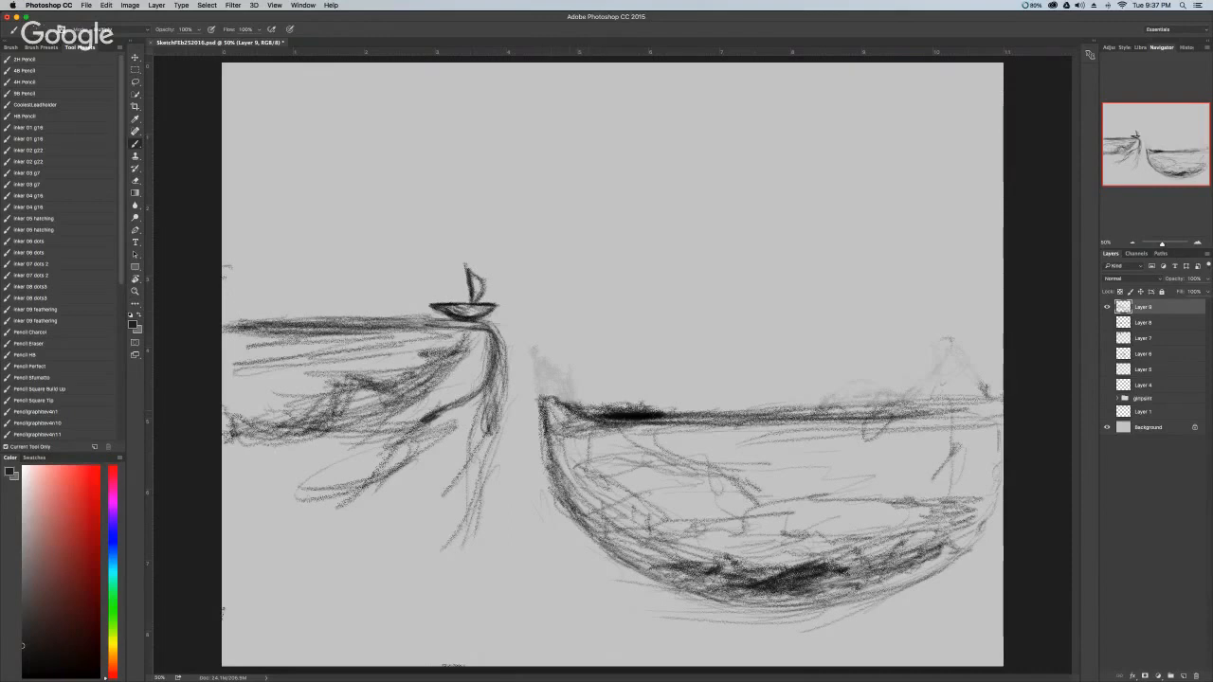
mouse_move(513, 396)
mouse_down()
mouse_move(471, 396)
mouse_move(527, 396)
mouse_up()
drag(417, 404, 540, 398)
mouse_move(459, 404)
mouse_down()
mouse_move(500, 411)
mouse_move(531, 398)
mouse_up()
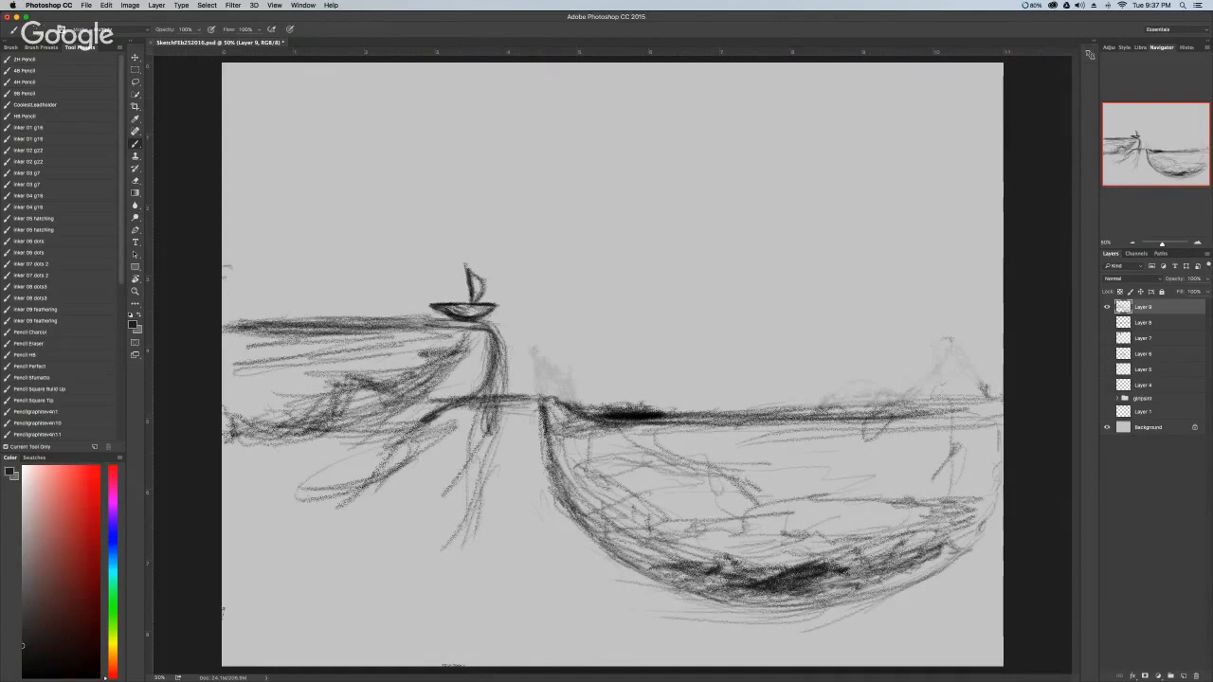
drag(435, 406, 556, 400)
drag(461, 414, 523, 402)
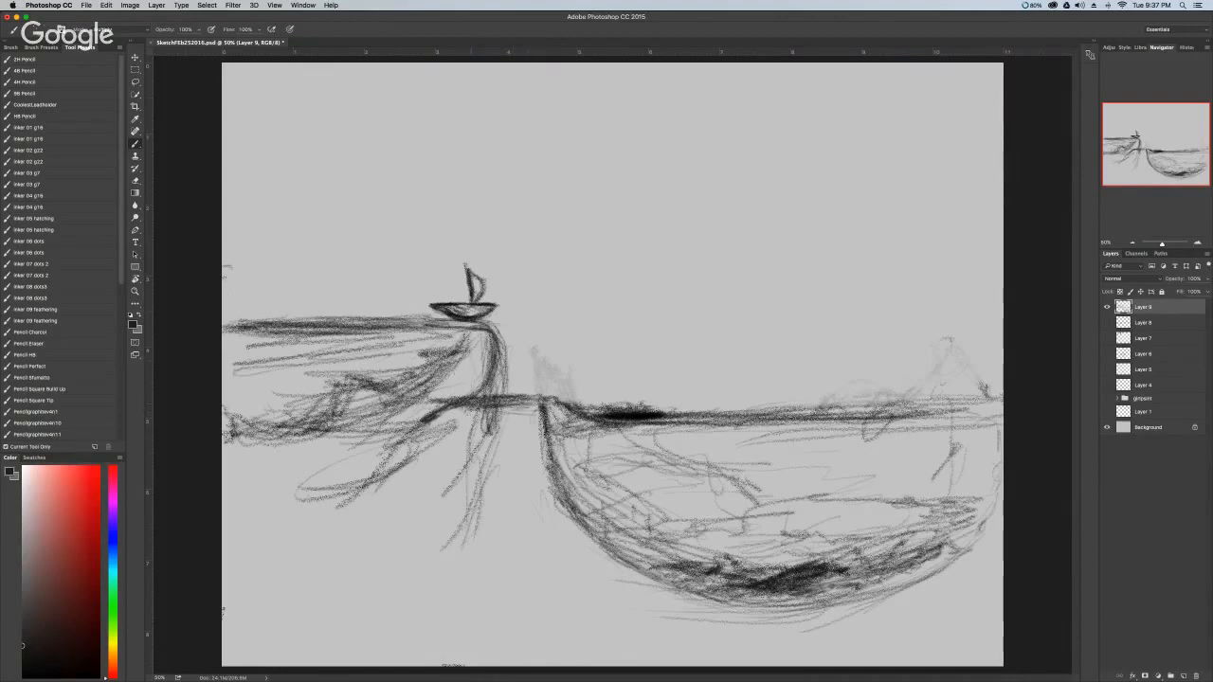
Lasso the sailboat and ledge sketch, scale it to about 40%, and place it in the canvas's upper-left corner.
key(l)
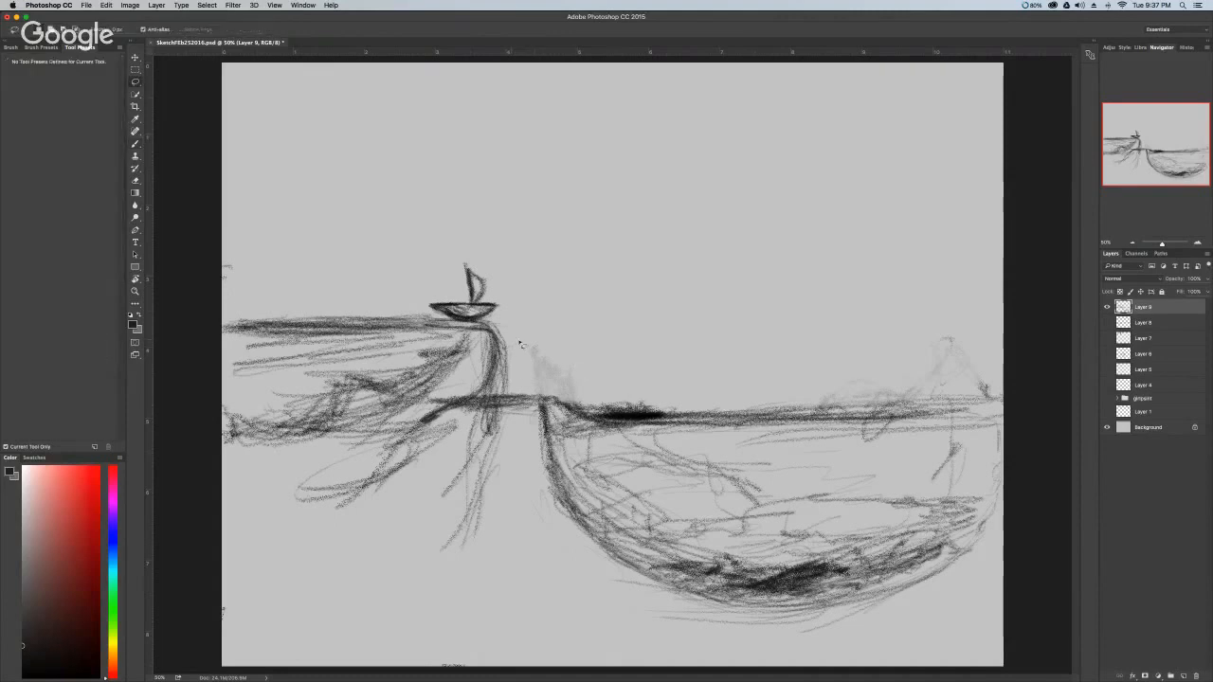
mouse_move(519, 343)
mouse_down()
mouse_move(513, 409)
mouse_move(433, 576)
mouse_move(193, 483)
mouse_move(199, 405)
mouse_move(259, 222)
mouse_move(448, 219)
mouse_move(499, 232)
mouse_move(524, 283)
mouse_move(516, 362)
mouse_up()
key(v)
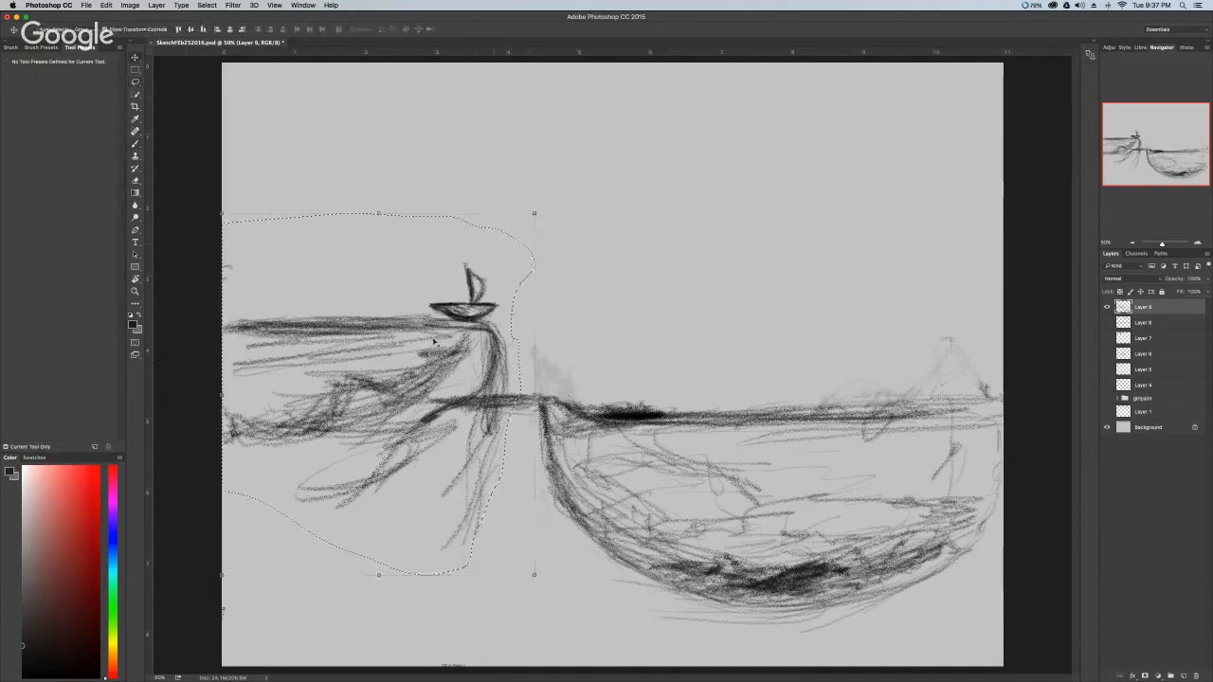
key(super+t)
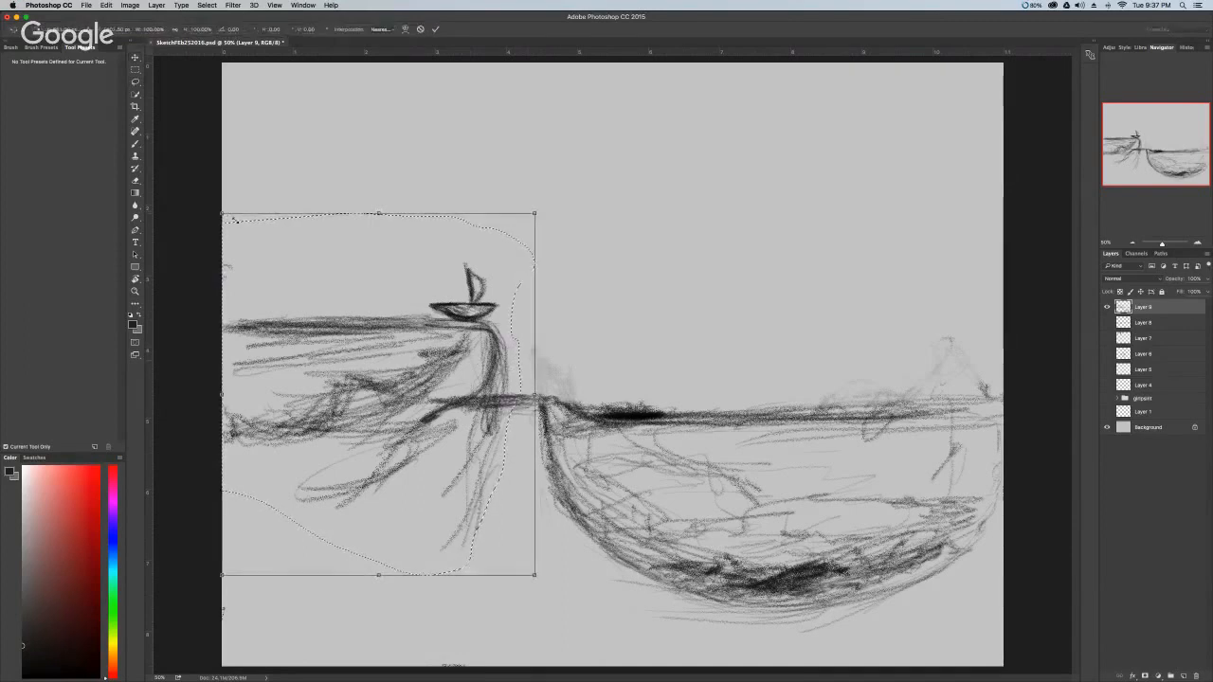
drag(224, 215, 408, 429)
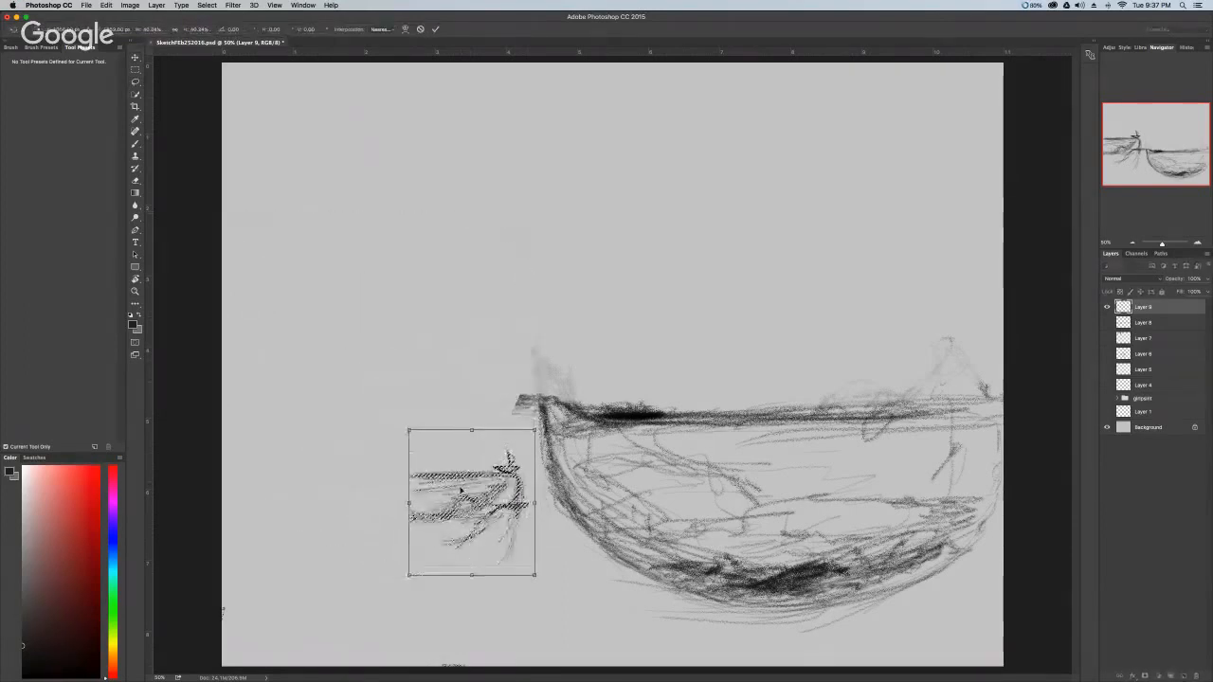
drag(461, 490, 278, 113)
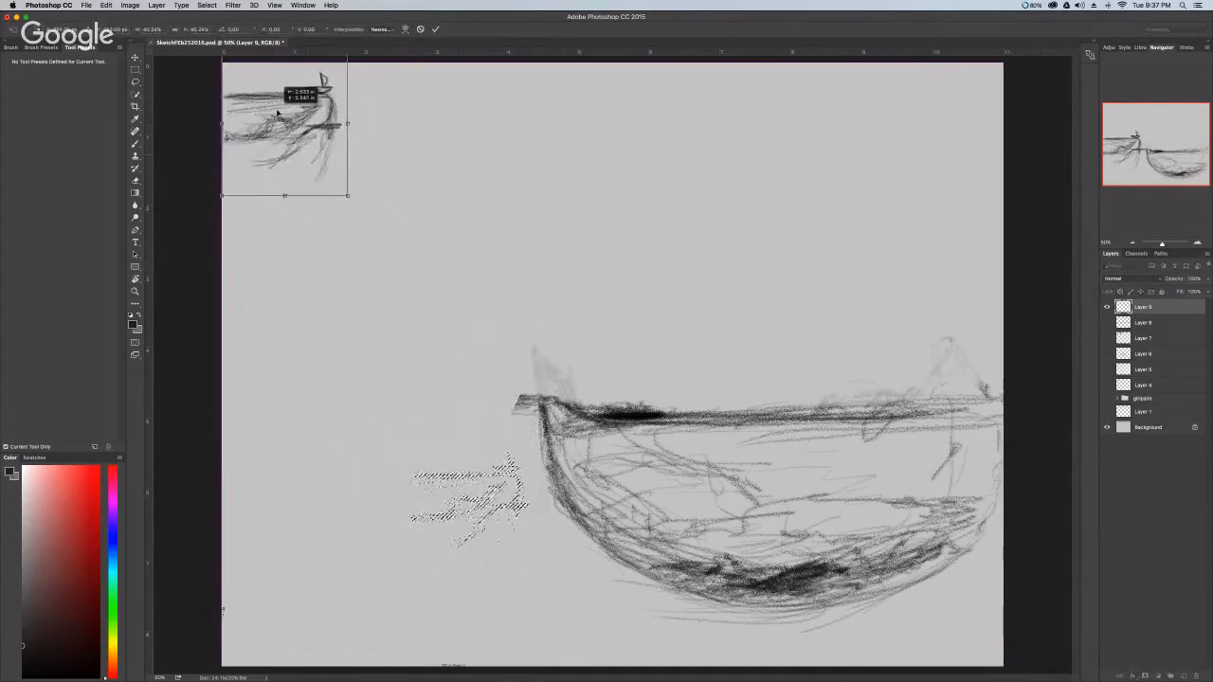
key(Return)
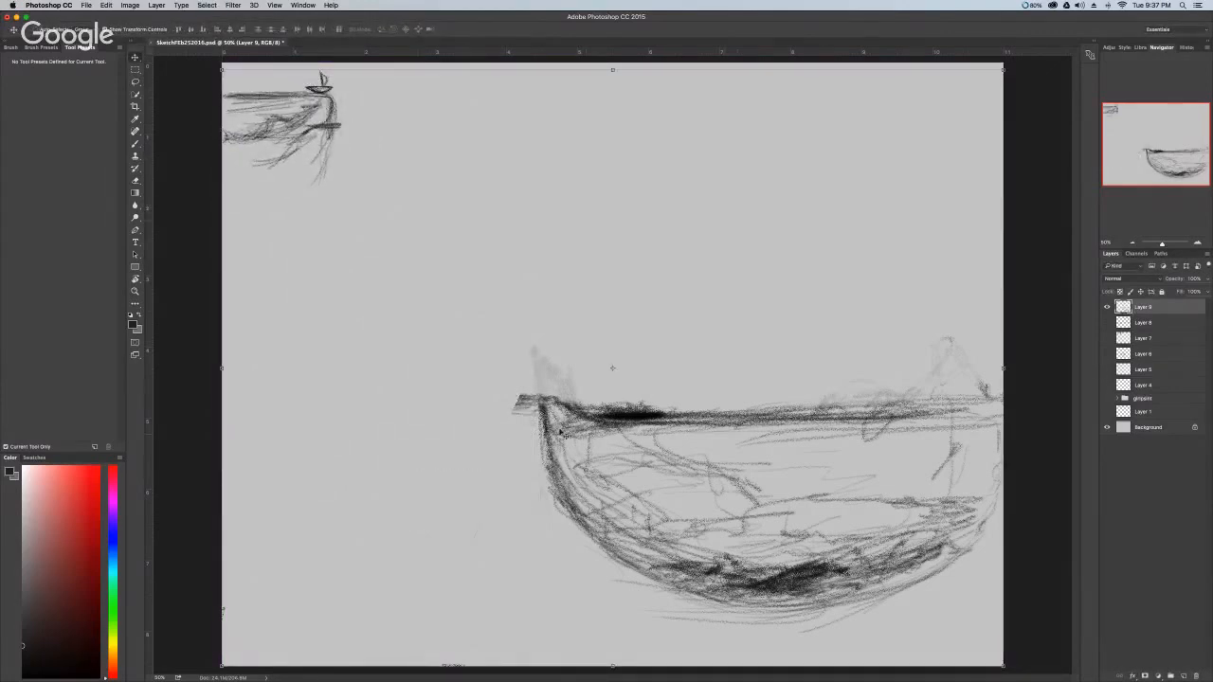
Lasso the basin sketch, shift it toward the canvas's left side at a slightly smaller size, and deselect it.
key(l)
mouse_move(484, 333)
mouse_down()
mouse_move(529, 539)
mouse_move(788, 654)
mouse_move(913, 640)
mouse_move(1026, 572)
mouse_move(1079, 510)
mouse_move(1033, 423)
mouse_move(851, 305)
mouse_move(569, 337)
mouse_move(487, 402)
mouse_up()
key(v)
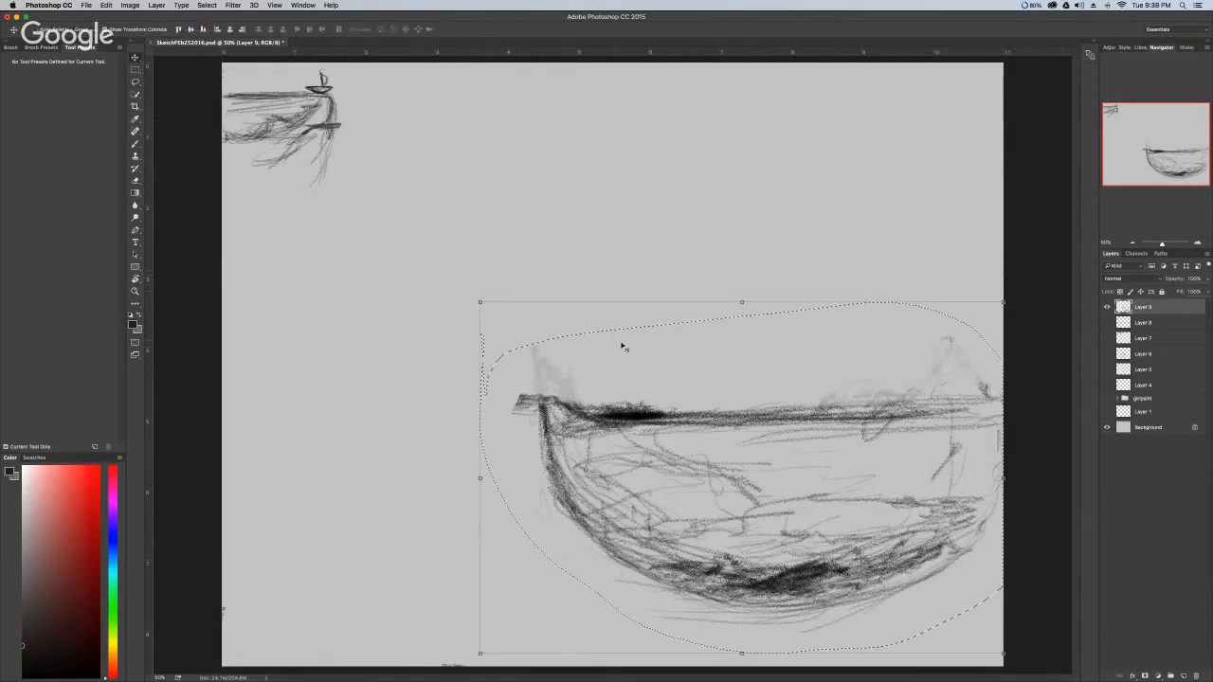
mouse_move(581, 341)
mouse_down()
mouse_move(398, 327)
mouse_move(408, 335)
mouse_up()
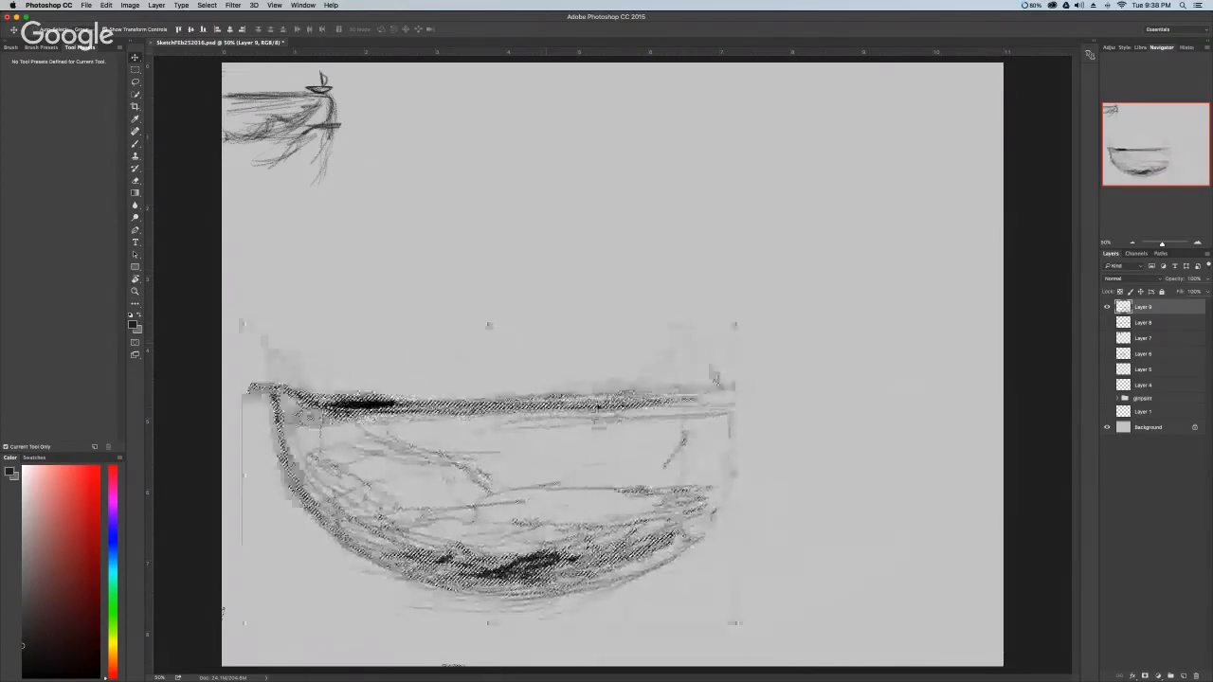
key(super+d)
Draw the basin's missing right wall with layered curved strokes running from the rim down to the bottom.
key(b)
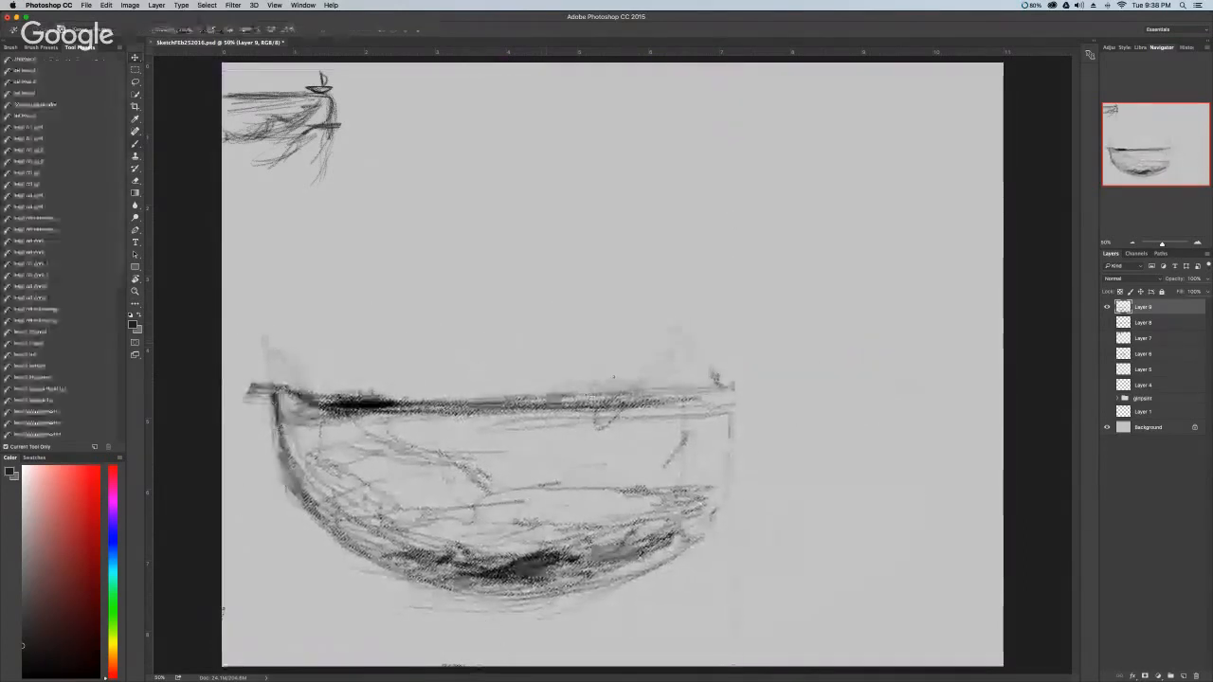
mouse_move(737, 388)
mouse_down()
mouse_move(773, 386)
mouse_move(744, 499)
mouse_up()
drag(761, 411, 700, 540)
mouse_move(766, 445)
mouse_down()
mouse_move(656, 569)
mouse_move(554, 587)
mouse_up()
mouse_move(779, 387)
mouse_down()
mouse_move(787, 417)
mouse_move(692, 522)
mouse_up()
drag(781, 417, 654, 565)
Extend flat ground lines outward from both ends of the basin's rim, darkening the right one.
mouse_move(787, 402)
mouse_down()
mouse_move(796, 432)
mouse_move(813, 379)
mouse_move(955, 383)
mouse_up()
drag(750, 405, 864, 396)
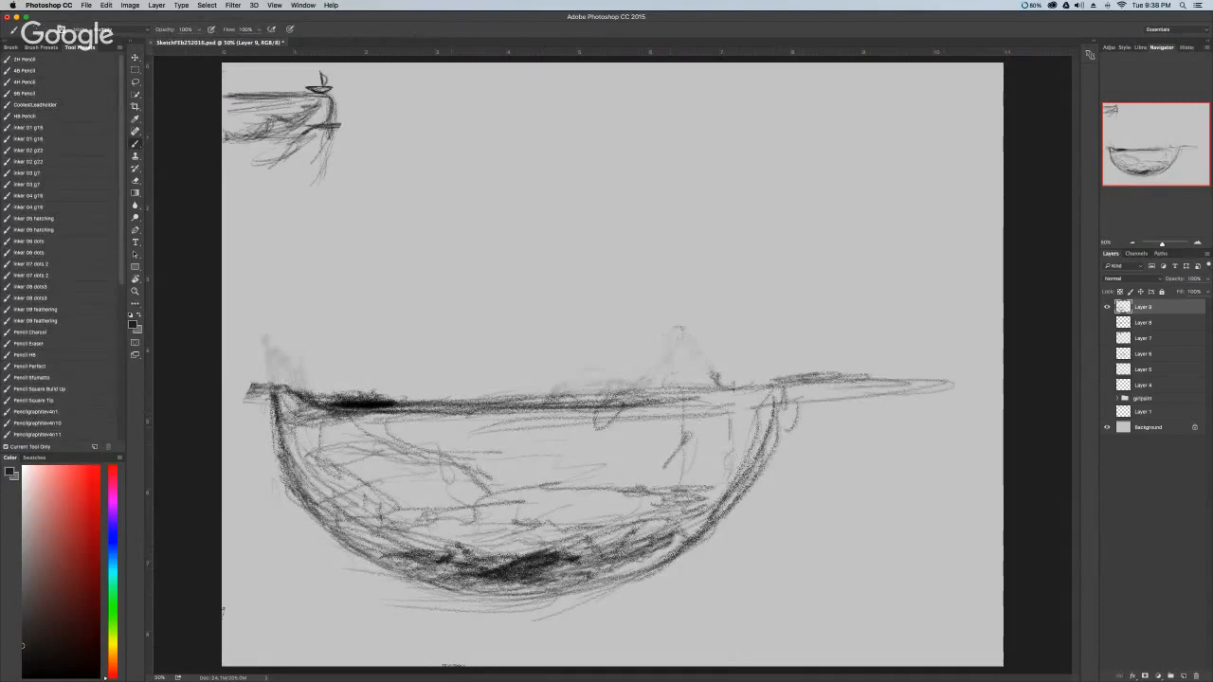
drag(265, 389, 224, 386)
drag(811, 377, 932, 375)
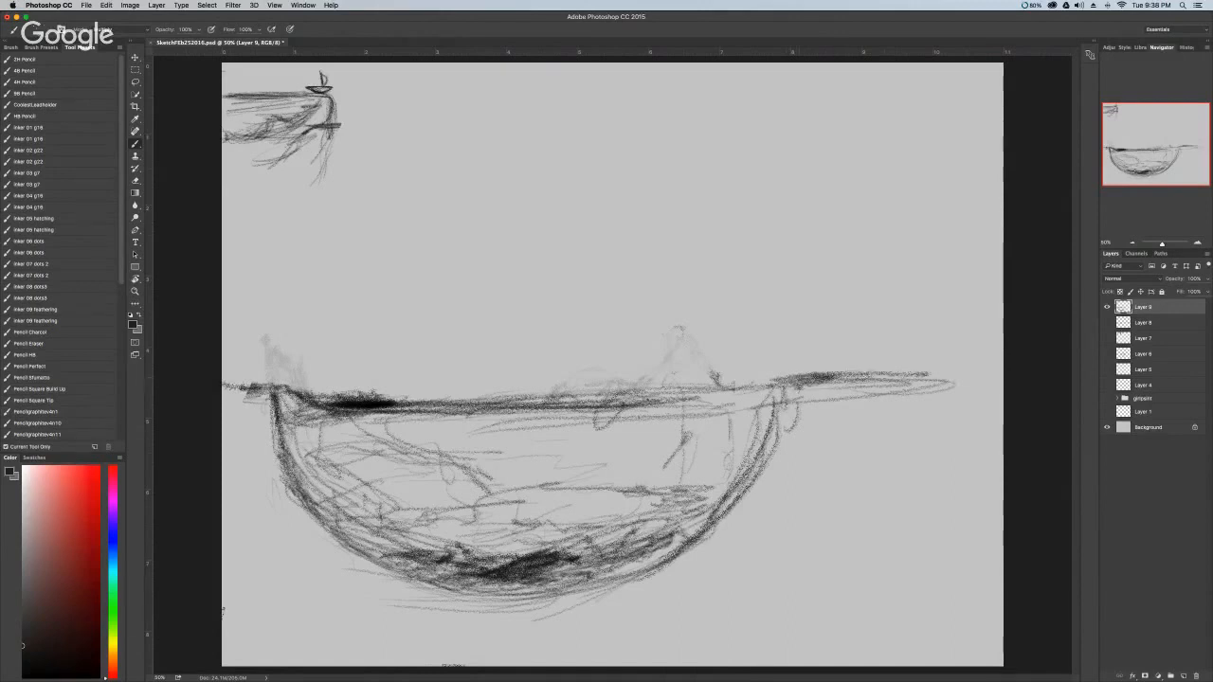
Erase most of the ground line beyond the right wall and the remaining peak marks above the rim.
key(e)
mouse_move(906, 353)
mouse_down()
mouse_move(937, 411)
mouse_move(917, 420)
mouse_move(814, 318)
mouse_move(933, 381)
mouse_move(894, 423)
mouse_move(955, 387)
mouse_move(867, 374)
mouse_move(814, 349)
mouse_move(821, 375)
mouse_move(781, 381)
mouse_up()
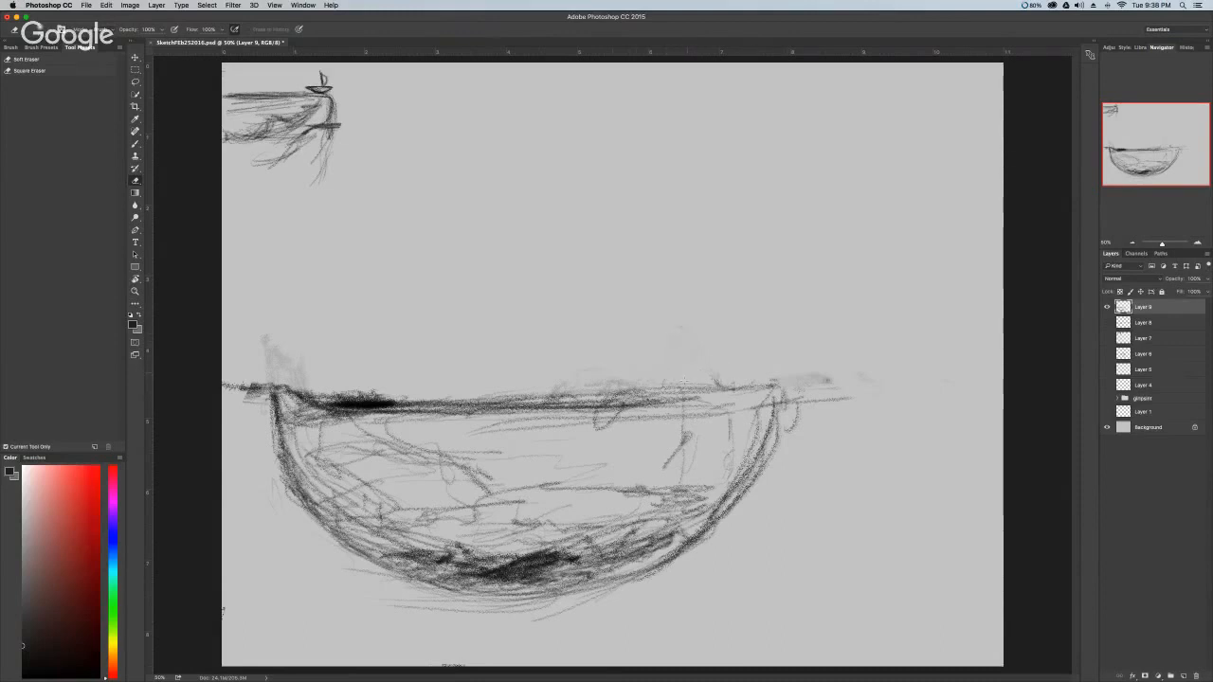
drag(726, 378, 669, 375)
Thicken the basin's right wall with dark strokes and build a small raised tip where it meets the rim.
key(b)
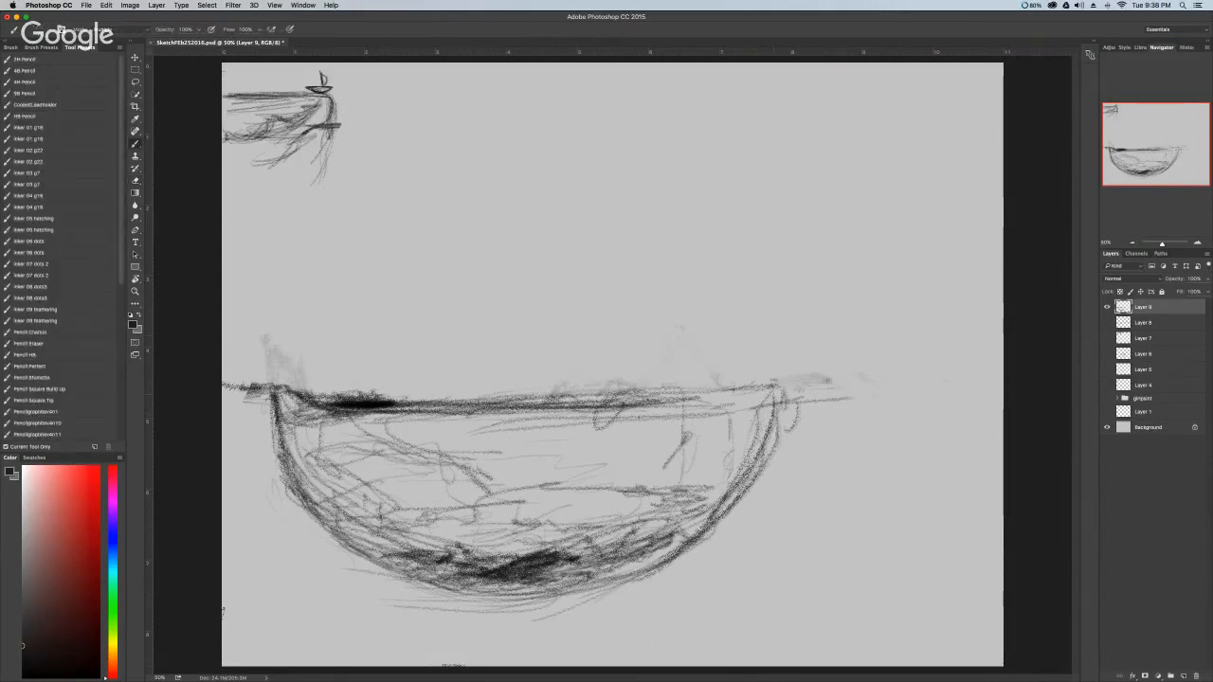
drag(777, 387, 745, 497)
mouse_move(779, 451)
mouse_down()
mouse_move(690, 536)
mouse_move(778, 405)
mouse_move(724, 516)
mouse_move(688, 541)
mouse_up()
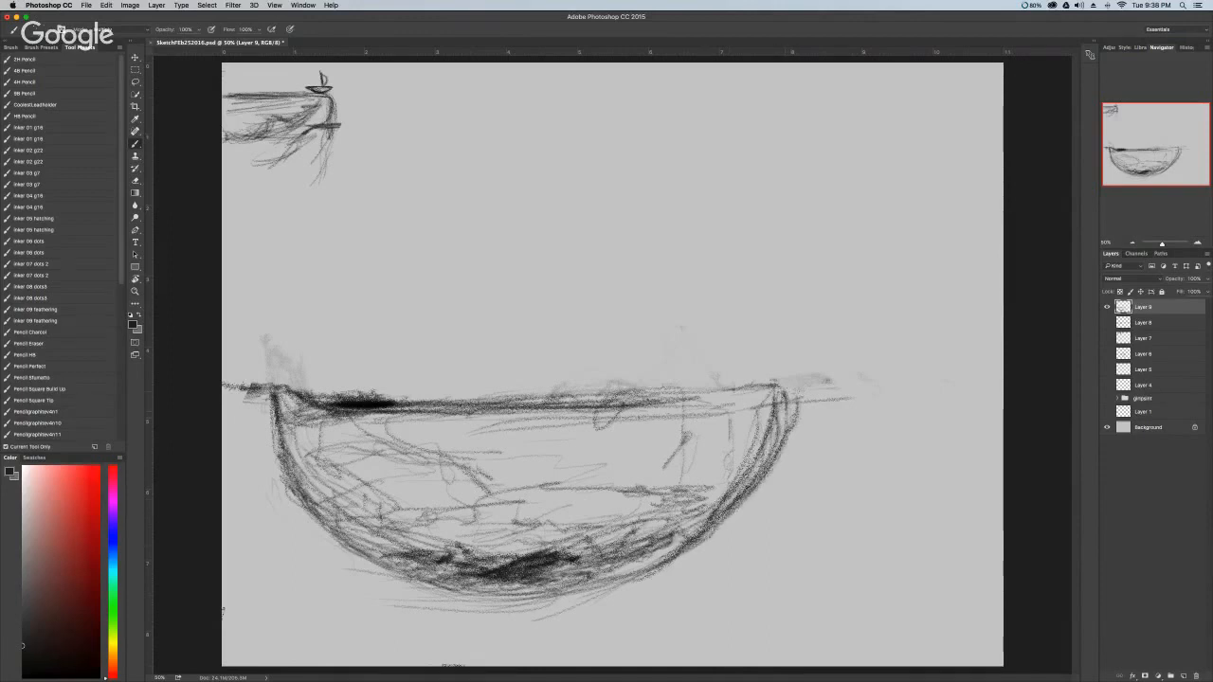
mouse_move(788, 382)
mouse_down()
mouse_move(761, 384)
mouse_move(795, 372)
mouse_move(761, 464)
mouse_up()
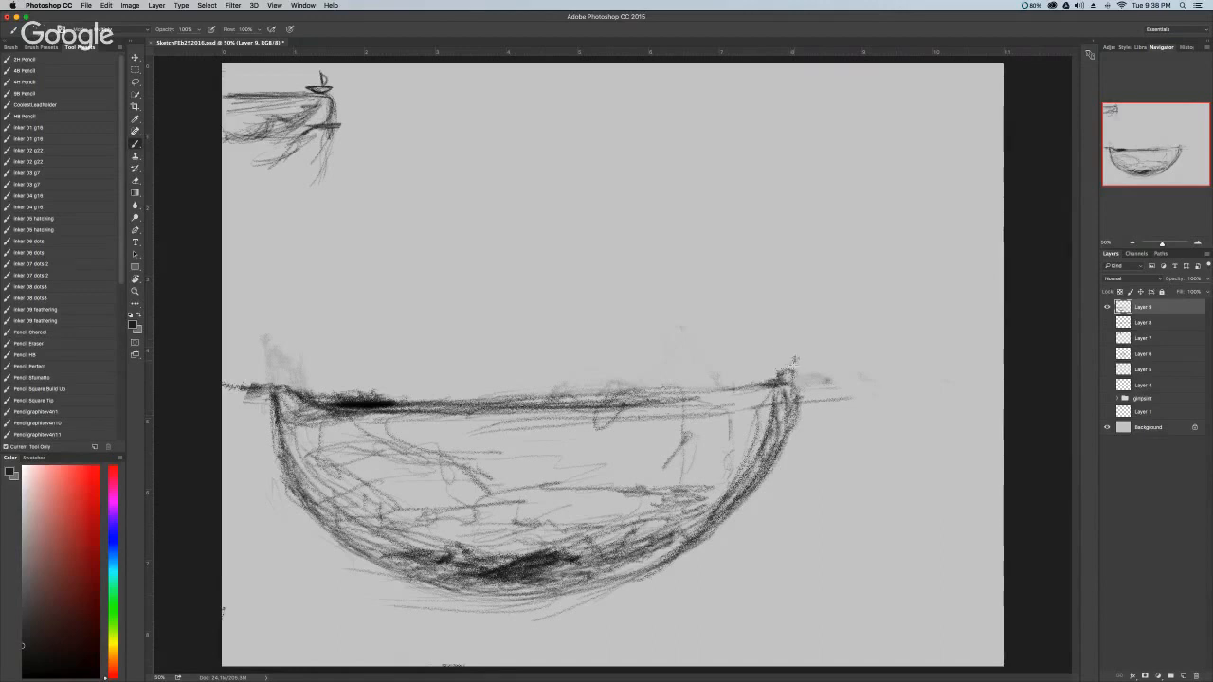
Draw a thick upright post with a dark cap just above the middle of the basin's rim.
mouse_move(528, 352)
mouse_down()
mouse_move(524, 317)
mouse_move(524, 357)
mouse_up()
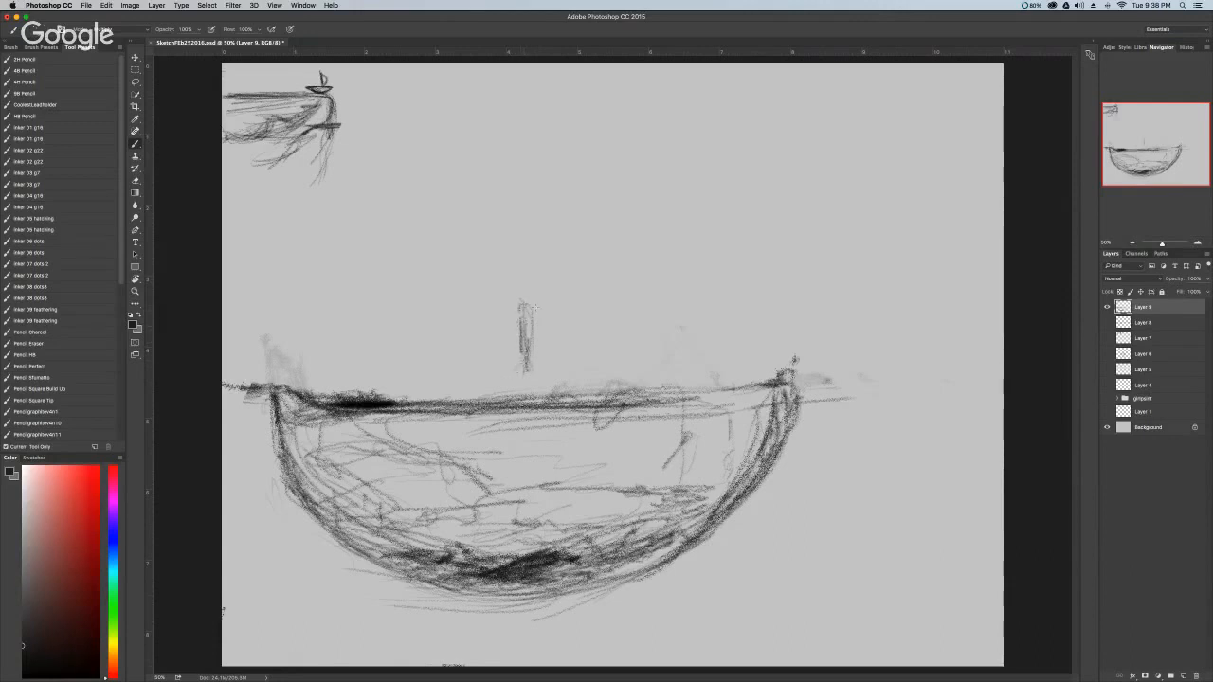
drag(528, 307, 523, 384)
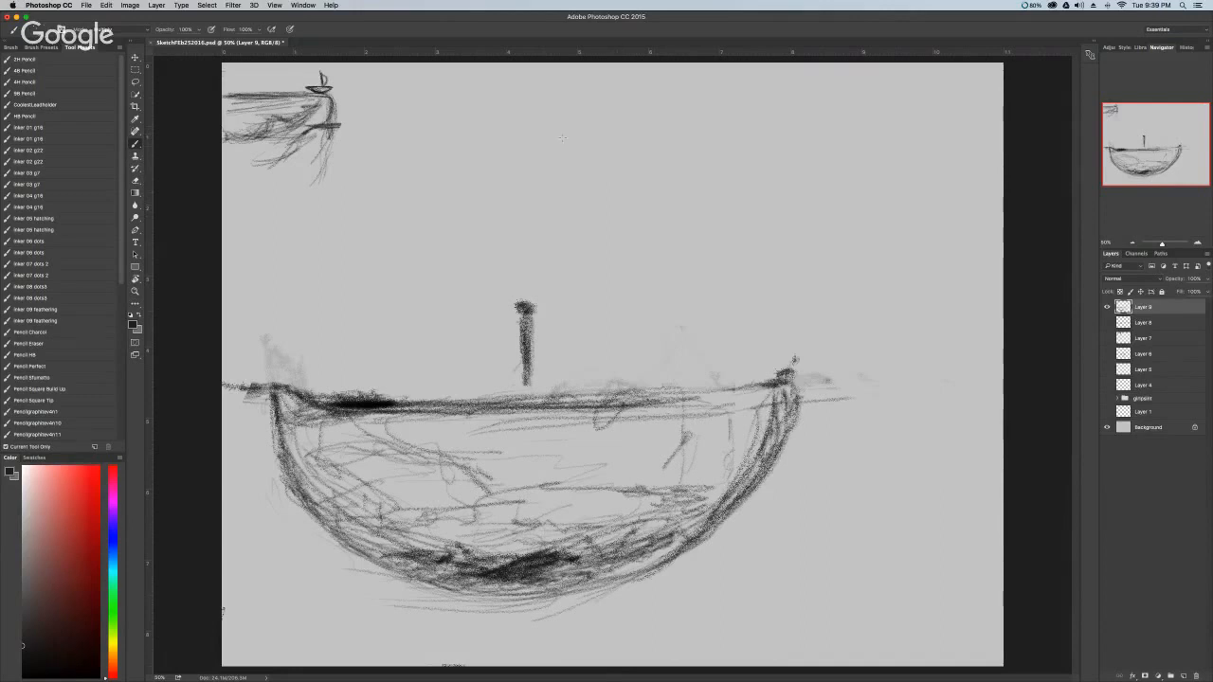
Sketch a small circle with scribbled marks inside it high above the basin, building up its outline.
mouse_move(568, 185)
mouse_down()
mouse_move(613, 108)
mouse_move(583, 191)
mouse_move(564, 152)
mouse_move(642, 156)
mouse_move(567, 119)
mouse_move(628, 180)
mouse_move(563, 142)
mouse_up()
mouse_move(619, 172)
mouse_down()
mouse_move(581, 127)
mouse_move(593, 131)
mouse_move(584, 166)
mouse_move(610, 126)
mouse_move(614, 159)
mouse_up()
mouse_move(584, 109)
mouse_down()
mouse_move(557, 153)
mouse_move(633, 186)
mouse_move(642, 152)
mouse_up()
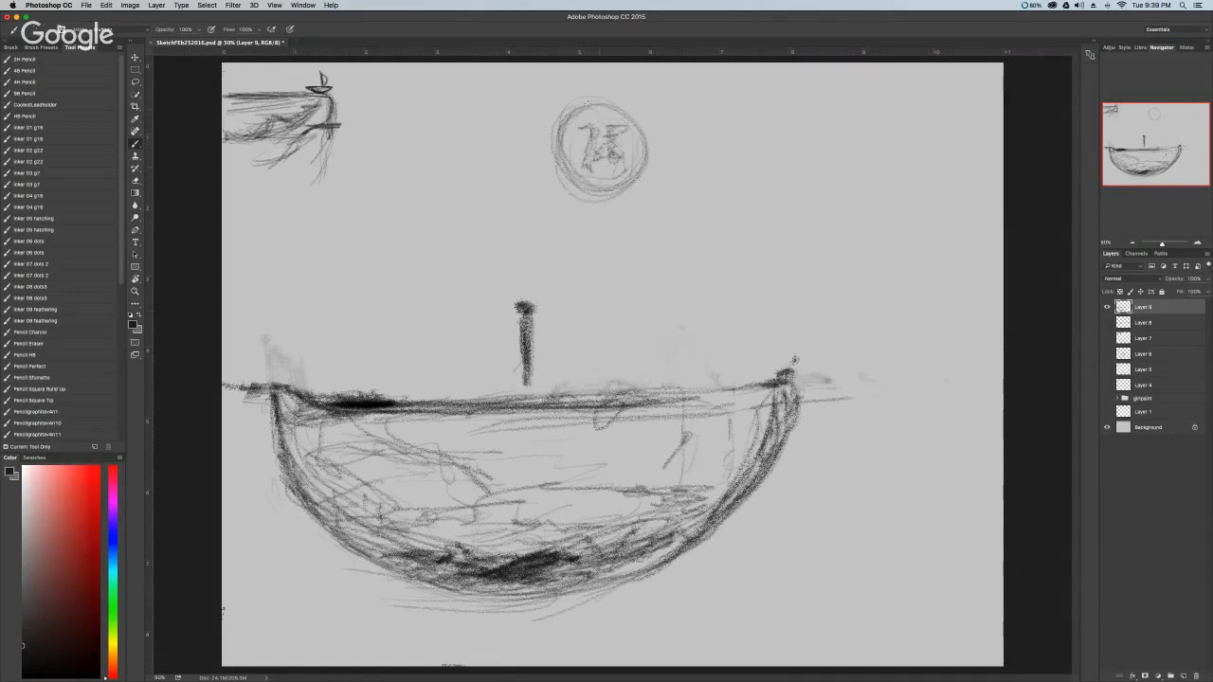
drag(563, 167, 642, 154)
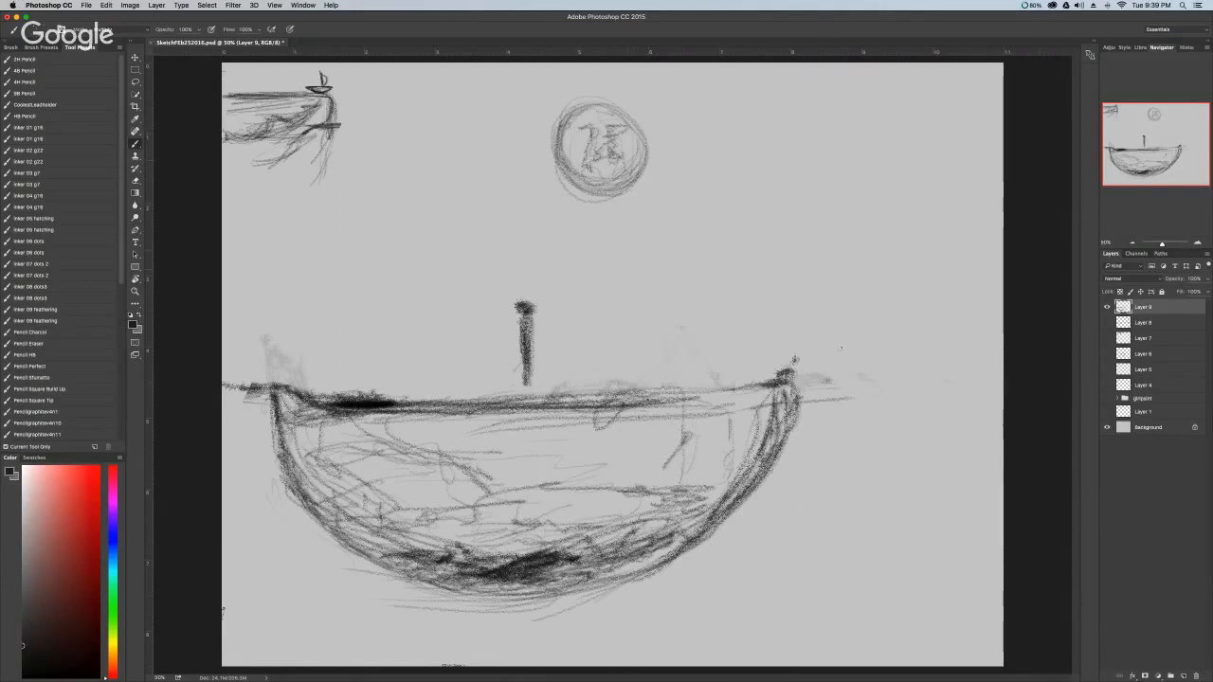
Darken the raised tip on the basin's right wall and strengthen the ground lines on both sides of the rim.
drag(773, 370, 786, 366)
drag(836, 380, 955, 381)
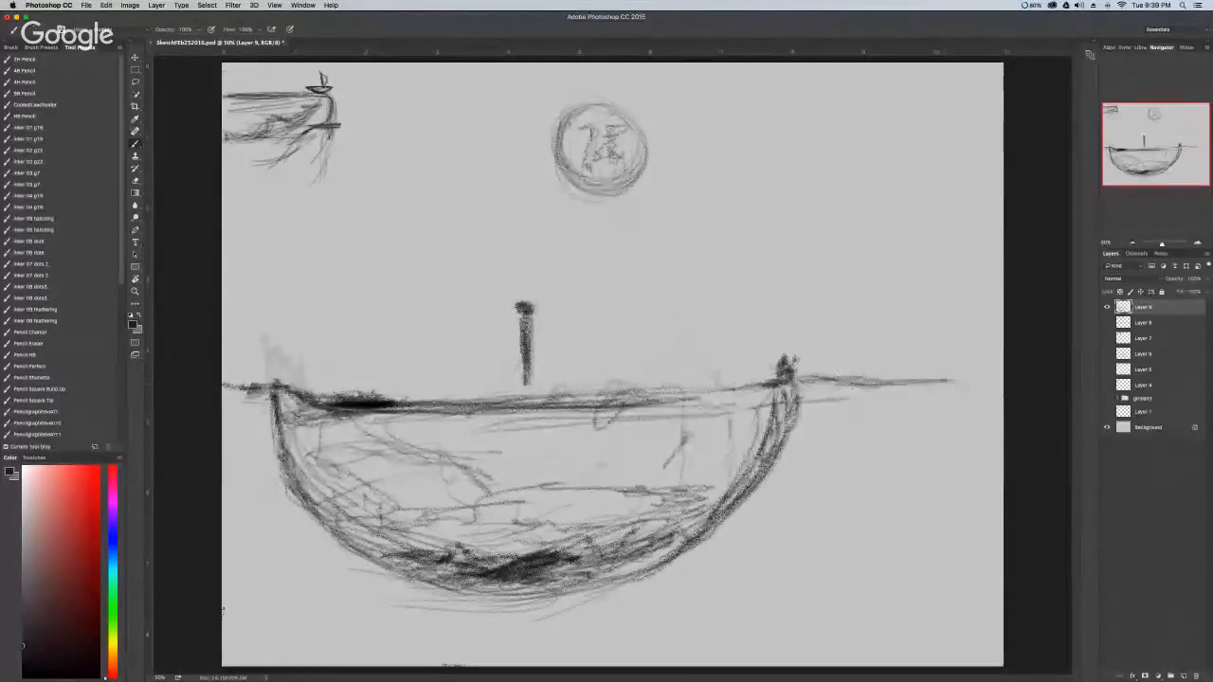
drag(273, 390, 223, 396)
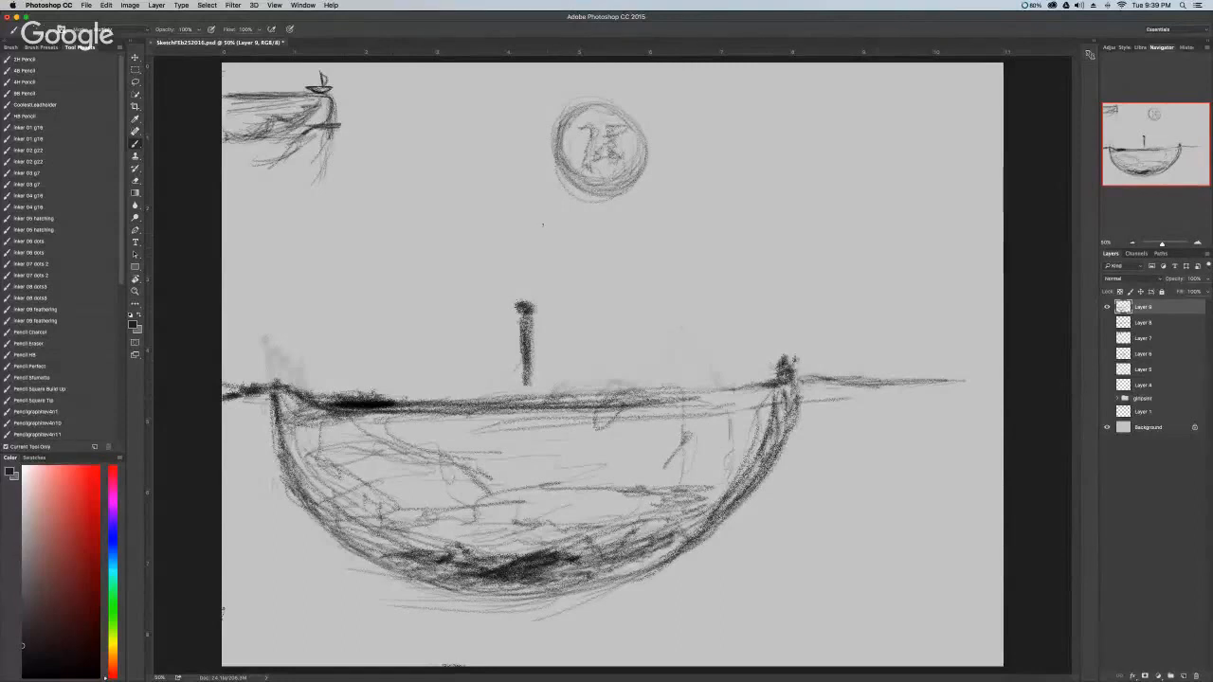
Lasso the small circle, scale it down, and move it off the canvas past the upper-right corner.
key(l)
mouse_move(537, 116)
mouse_down()
mouse_move(636, 242)
mouse_move(512, 94)
mouse_move(507, 109)
mouse_move(687, 160)
mouse_move(675, 157)
mouse_up()
key(v)
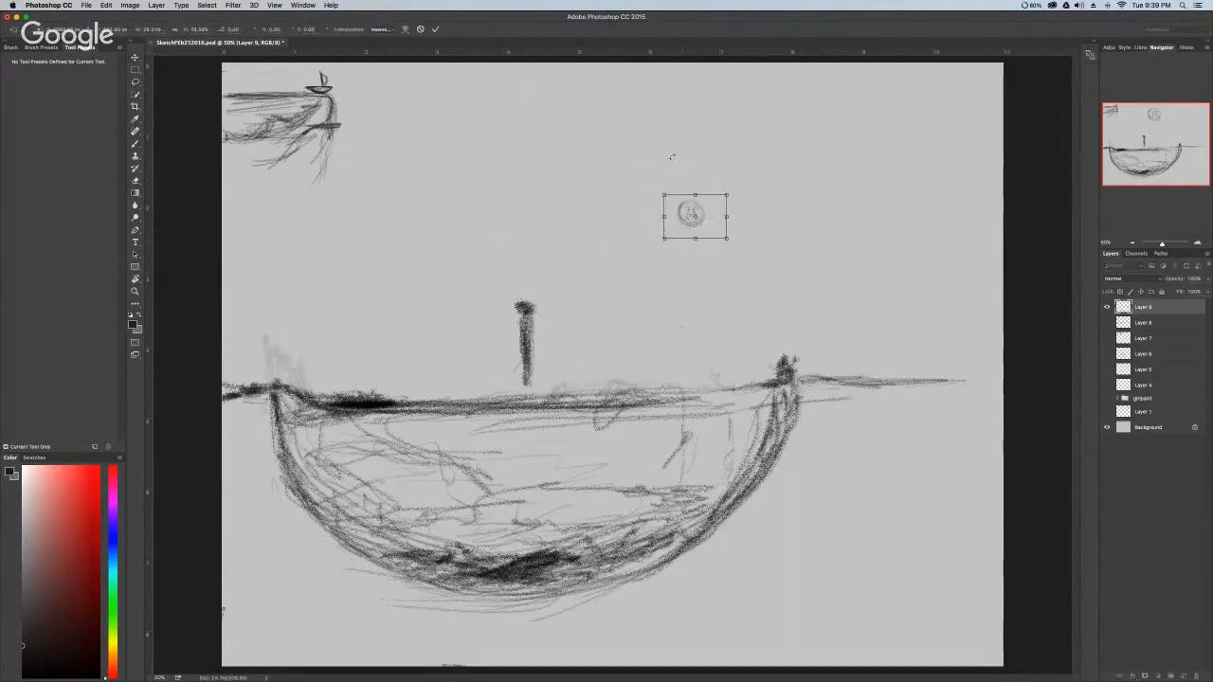
key(Return)
drag(692, 221, 968, 97)
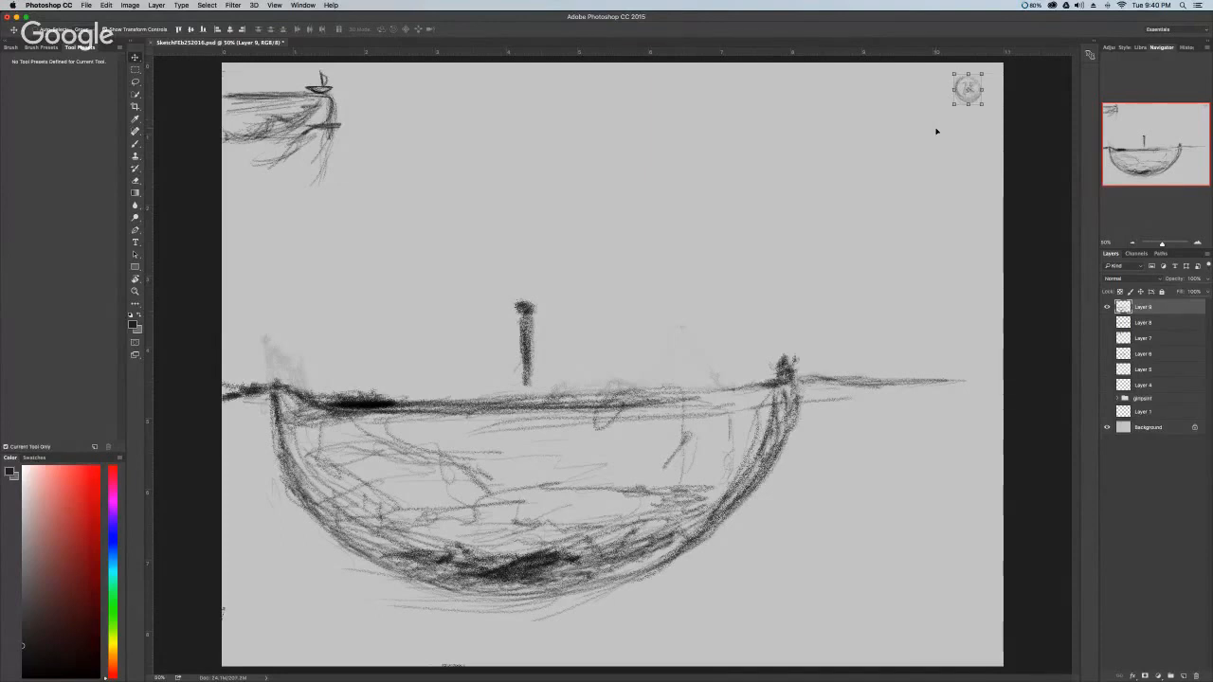
drag(914, 379, 991, 372)
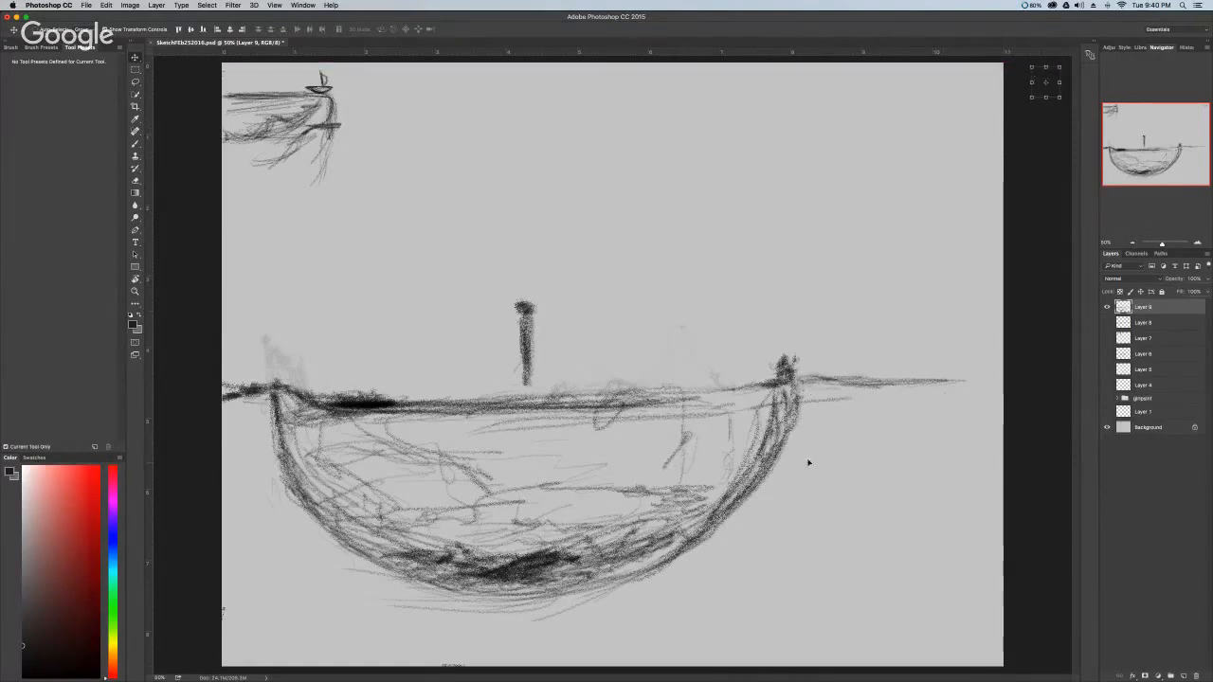
Rough out a large dome over the basin with light pencil arcs rising from both ends of the rim.
key(b)
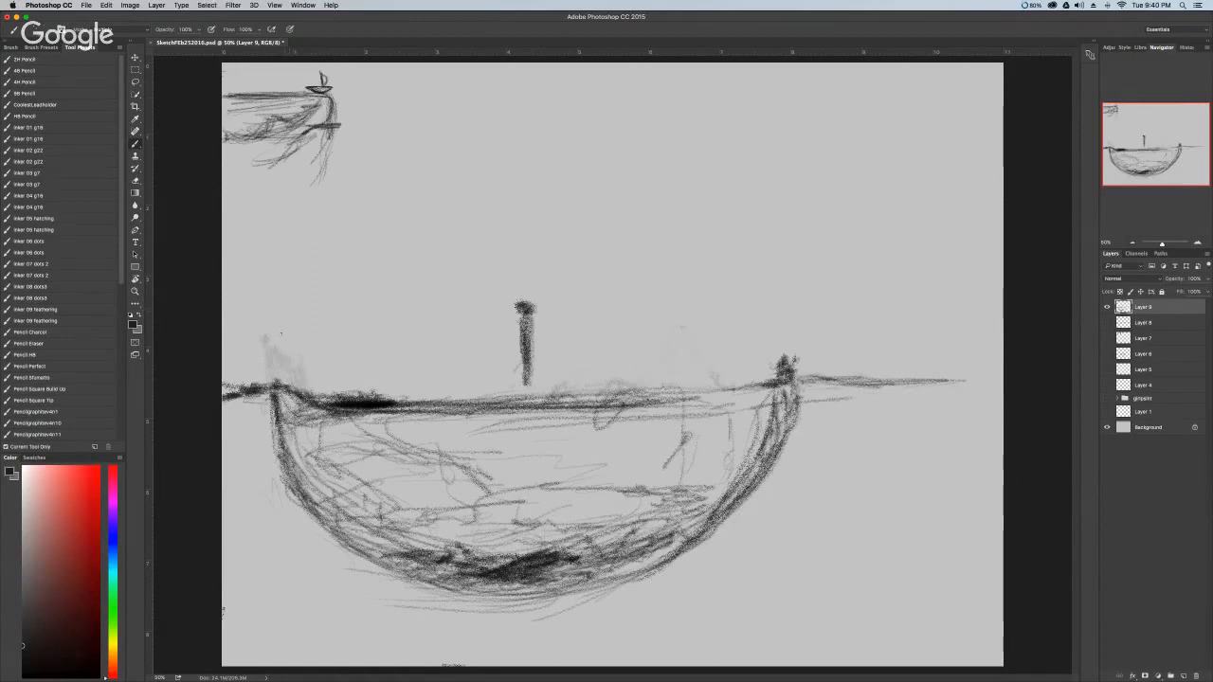
drag(266, 360, 265, 316)
drag(398, 163, 453, 147)
drag(737, 228, 795, 362)
mouse_move(597, 162)
mouse_down()
mouse_move(490, 153)
mouse_move(410, 164)
mouse_up()
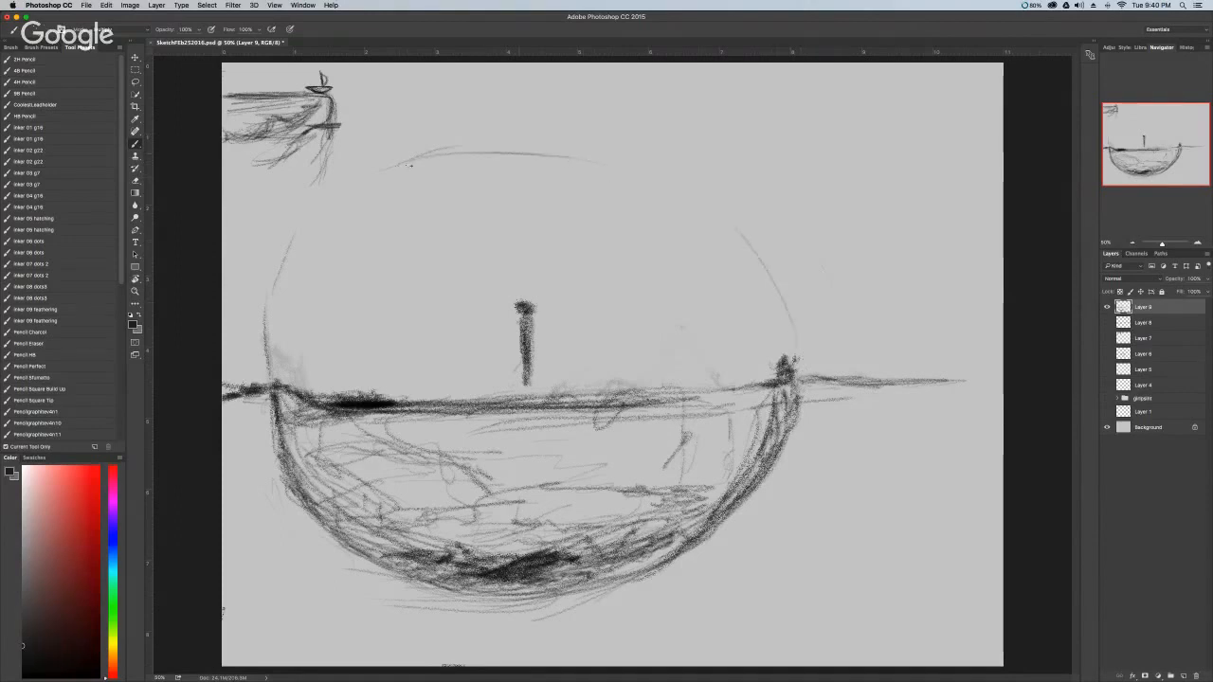
drag(273, 377, 331, 217)
drag(645, 183, 603, 164)
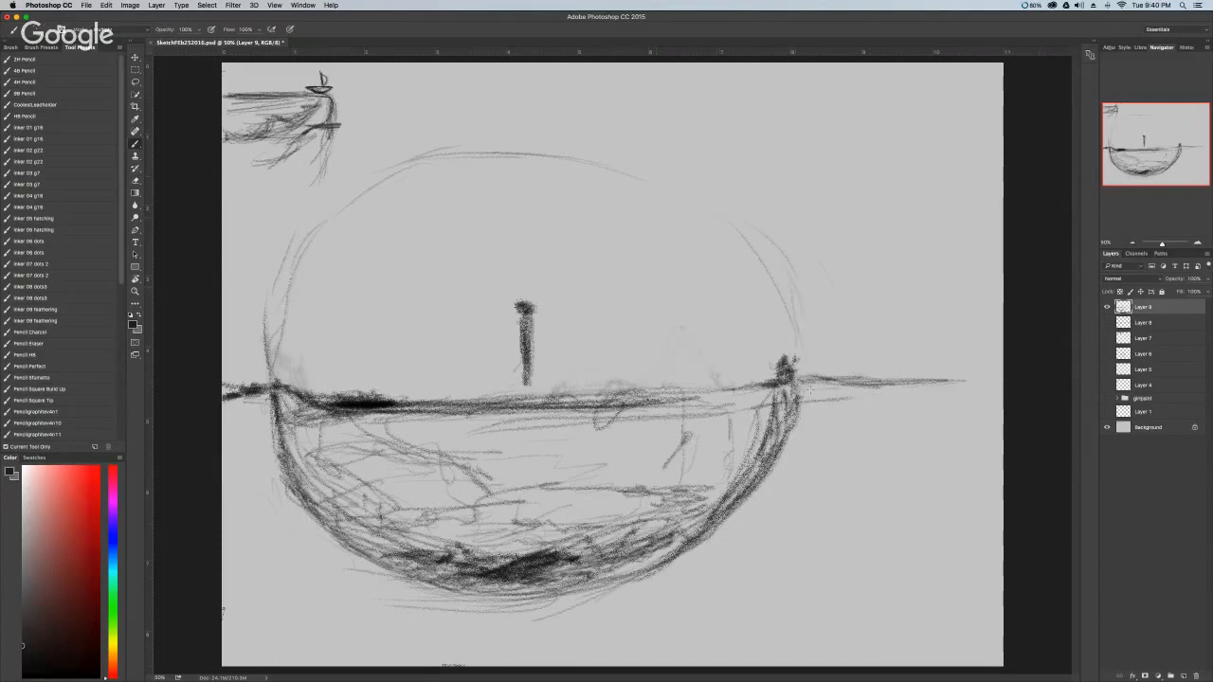
Join the dome's separate arcs into a continuous outline, reinforcing its crown and right shoulder.
drag(661, 186, 575, 164)
drag(665, 191, 794, 284)
mouse_move(323, 189)
mouse_down()
mouse_move(390, 156)
mouse_move(465, 162)
mouse_up()
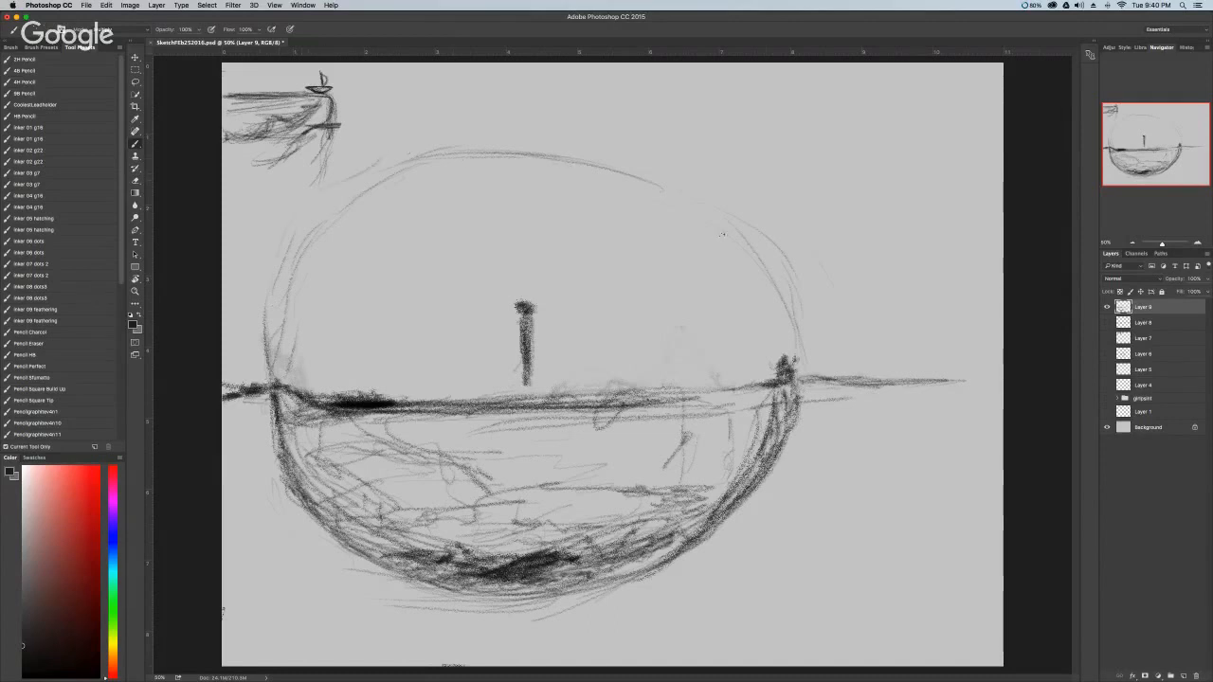
drag(791, 324, 670, 196)
drag(510, 152, 609, 172)
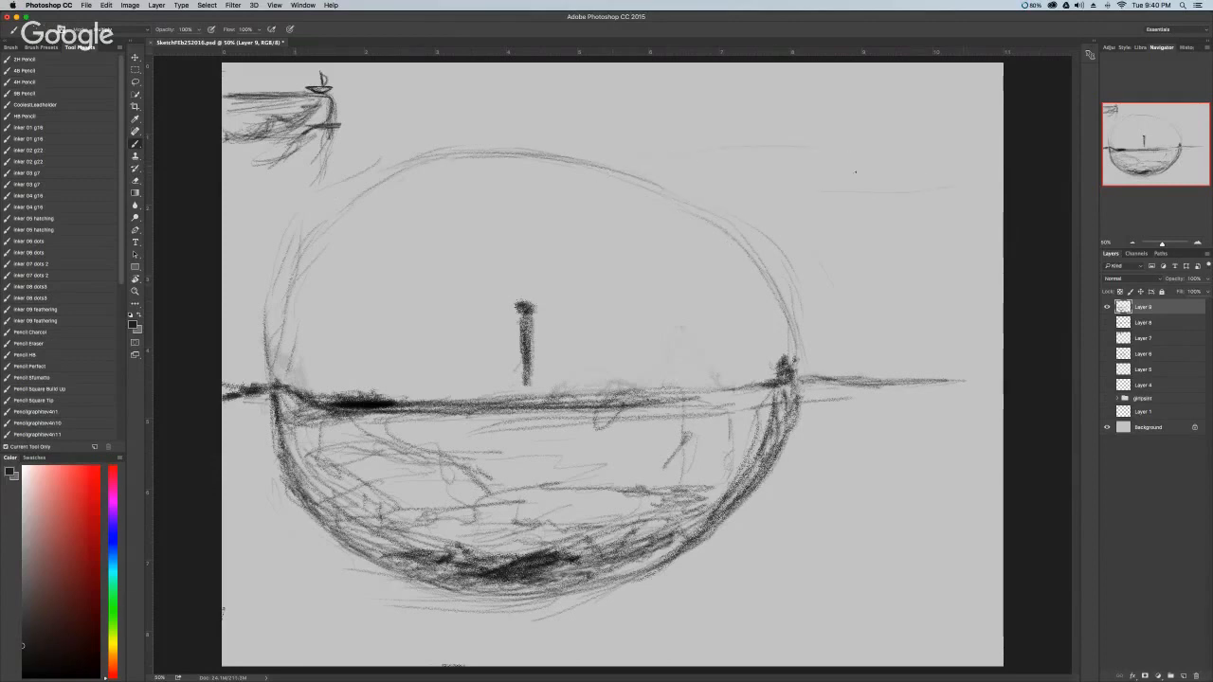
Add faint horizontal lines and loose cloud loops across the sky, with extra outer arcs around the dome's top.
drag(966, 165, 837, 169)
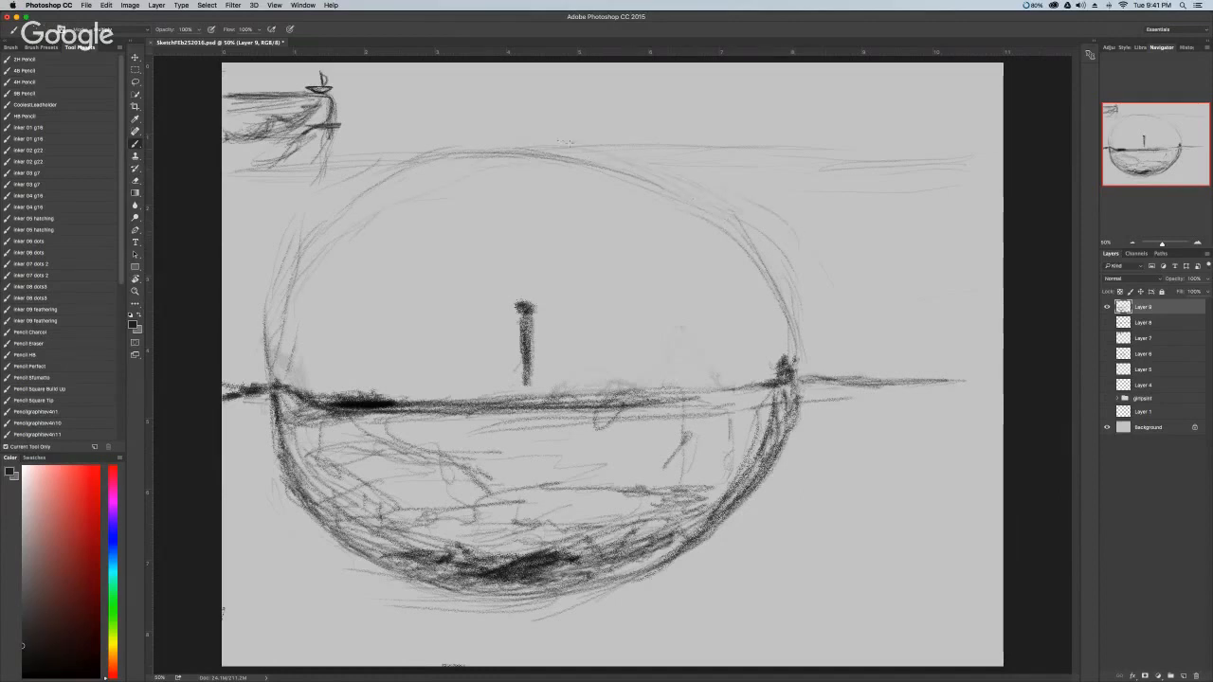
mouse_move(461, 149)
mouse_down()
mouse_move(561, 119)
mouse_move(603, 145)
mouse_up()
drag(705, 172, 796, 221)
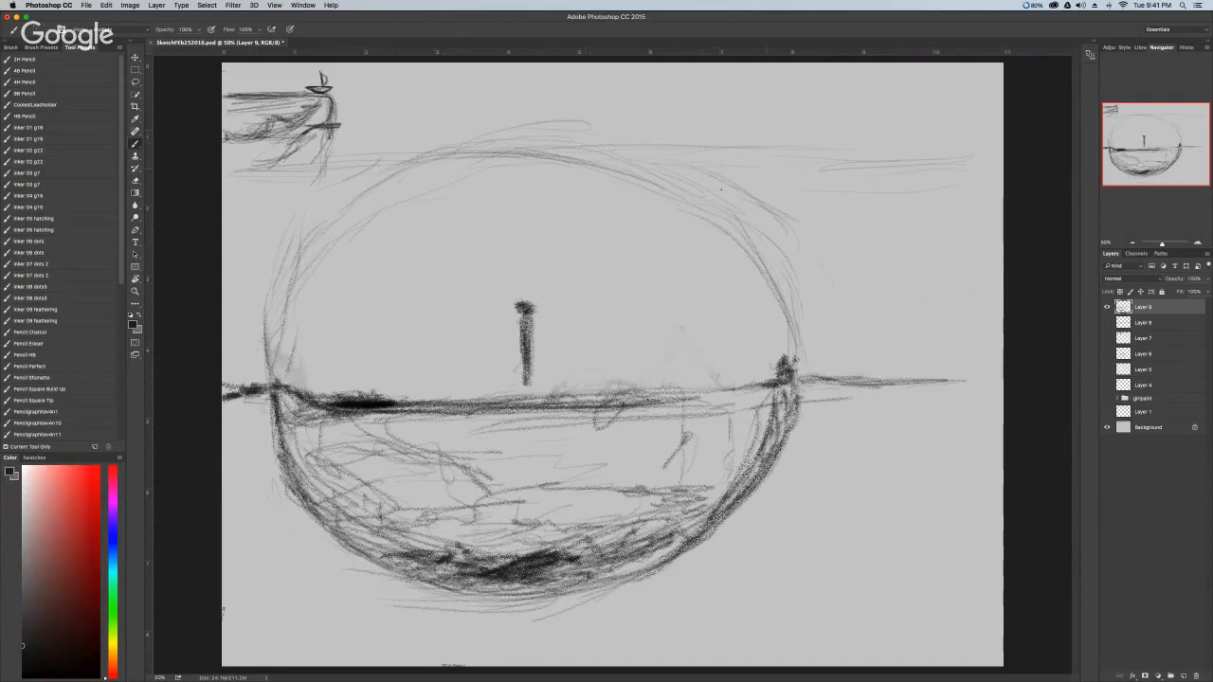
drag(451, 140, 542, 130)
mouse_move(433, 99)
mouse_down()
mouse_move(532, 85)
mouse_move(381, 84)
mouse_up()
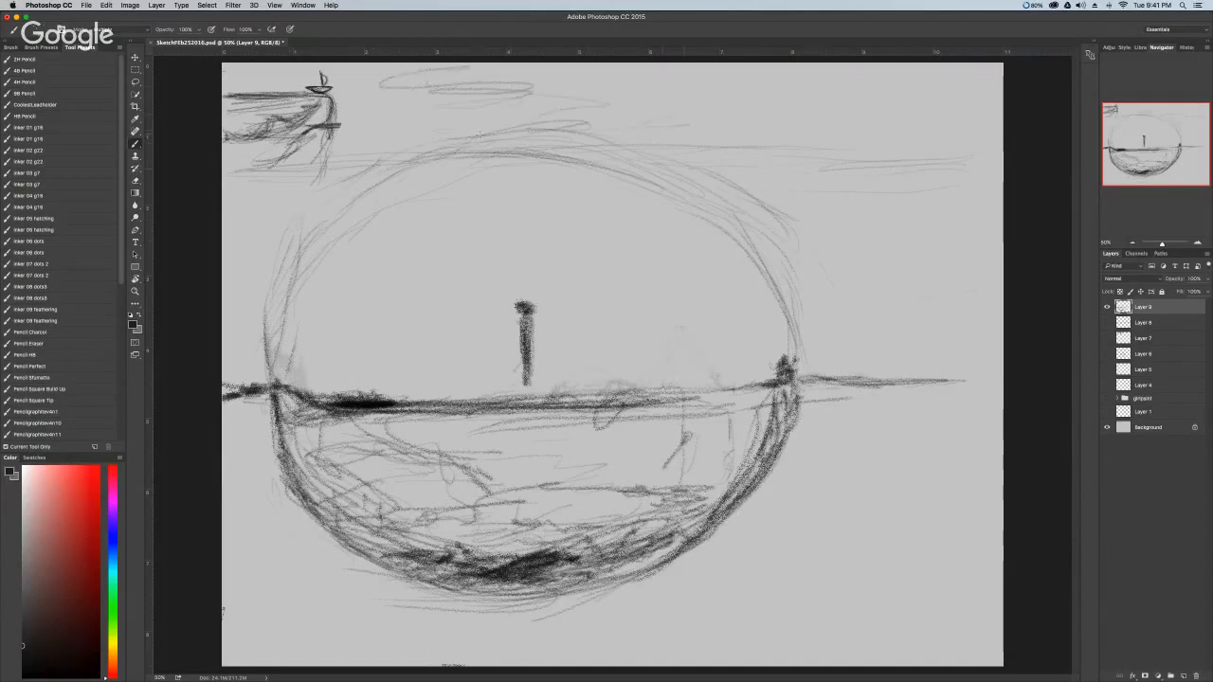
drag(609, 126, 529, 117)
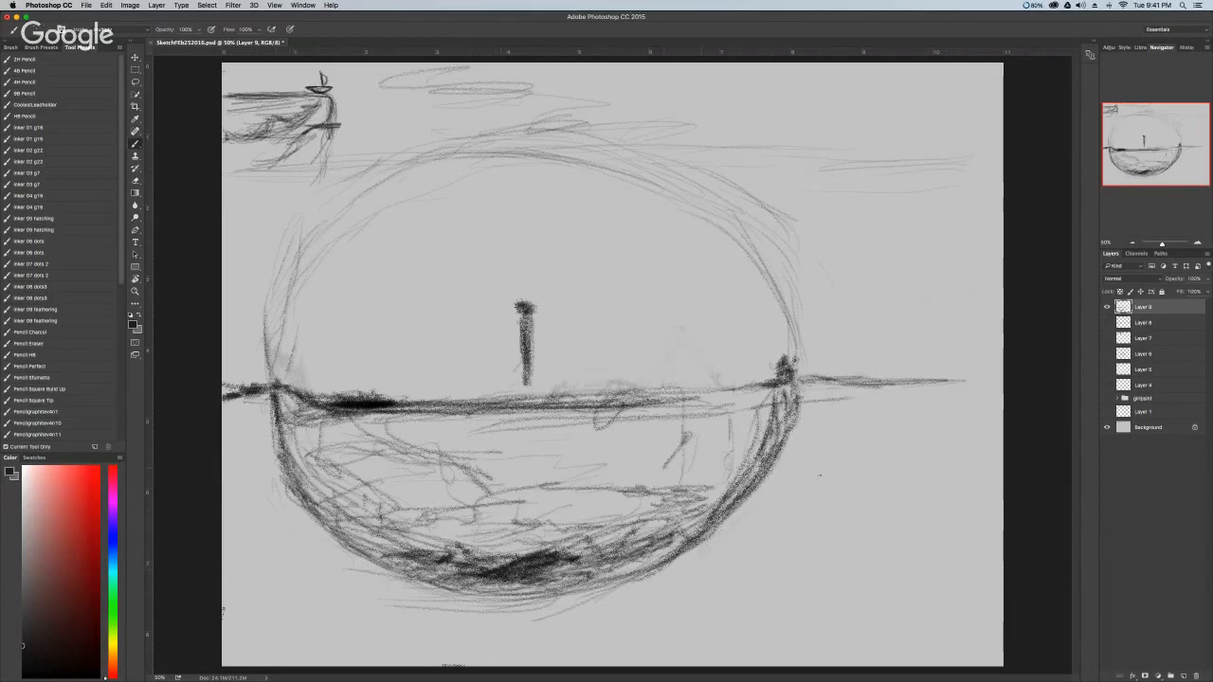
Sweep light curved strokes beneath the basin to echo its rounded underside.
drag(813, 490, 631, 618)
drag(738, 575, 517, 629)
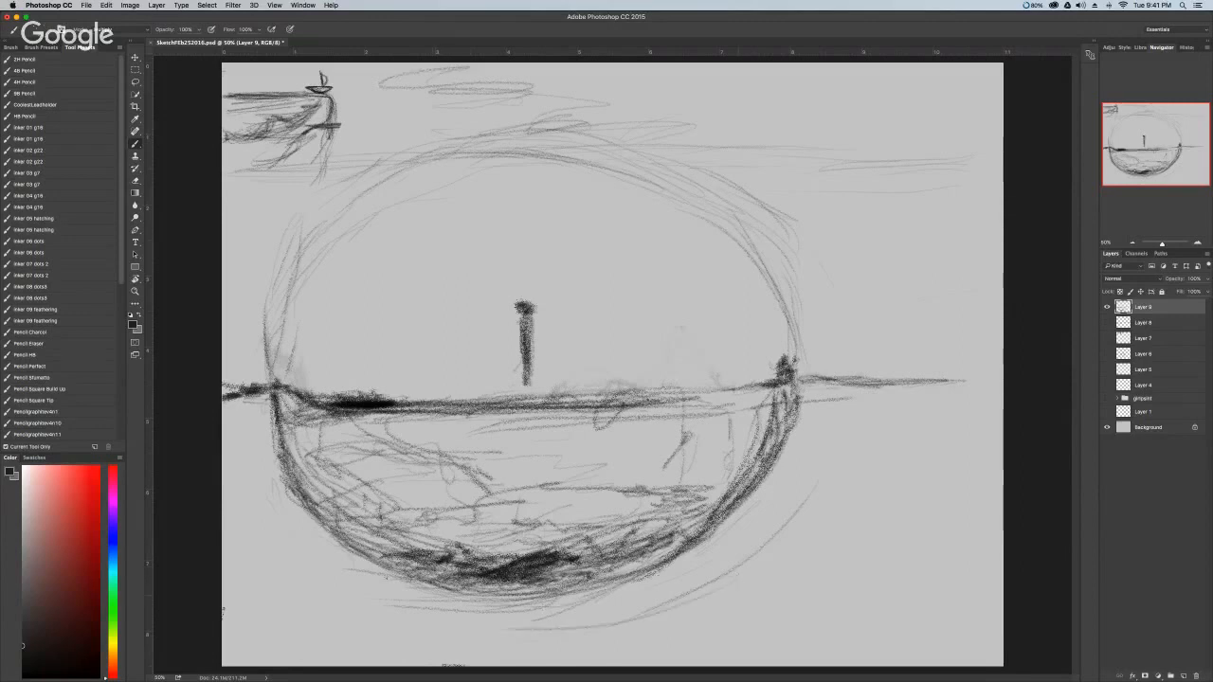
drag(426, 632, 721, 622)
drag(600, 660, 468, 648)
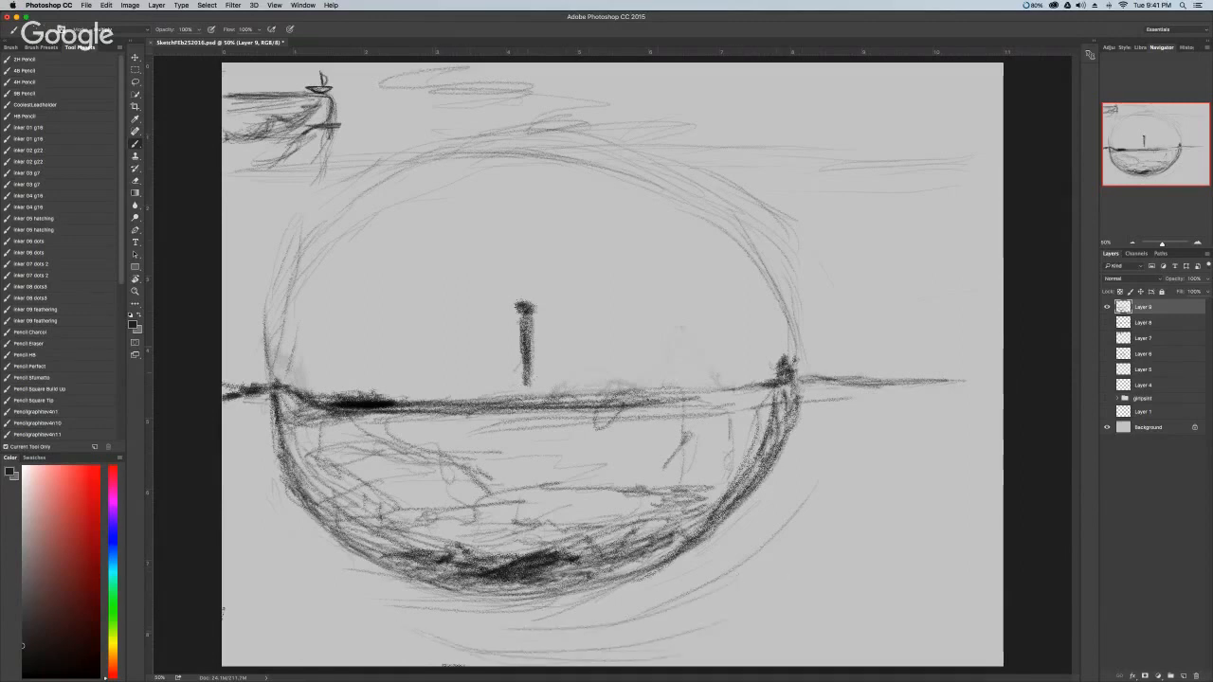
Extend the upright post down to the basin's rim and add light strokes along the surface beside it.
mouse_move(526, 377)
mouse_down()
mouse_move(523, 395)
mouse_move(526, 381)
mouse_up()
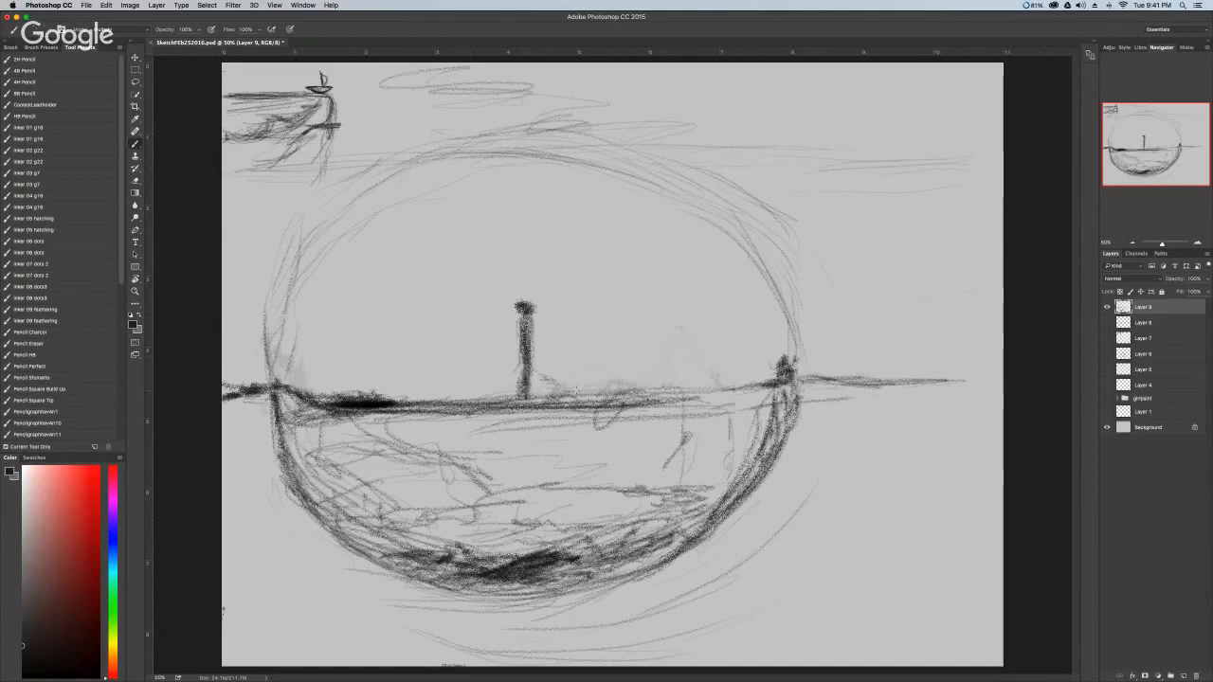
drag(575, 391, 654, 385)
Deepen the pencil shading along the basin's floor and up the lower parts of both side walls.
mouse_move(465, 539)
mouse_down()
mouse_move(408, 549)
mouse_move(460, 516)
mouse_up()
drag(561, 555, 597, 551)
drag(483, 555, 559, 543)
drag(417, 550, 531, 536)
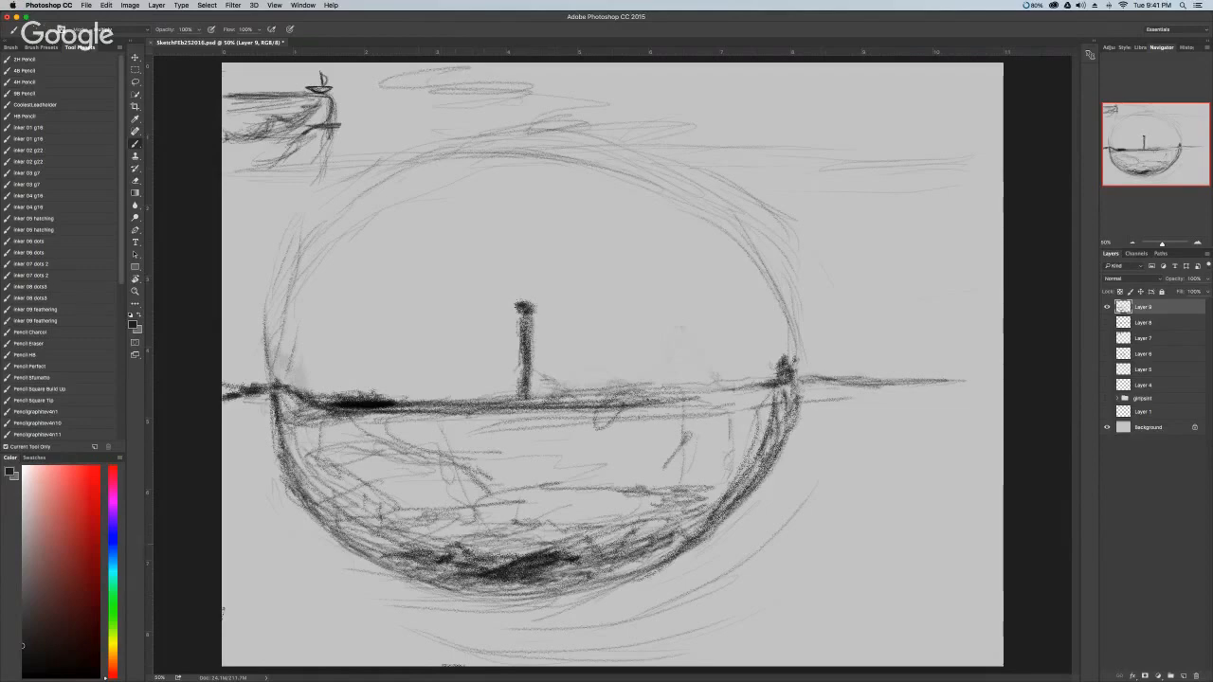
drag(643, 520, 716, 504)
drag(631, 546, 582, 571)
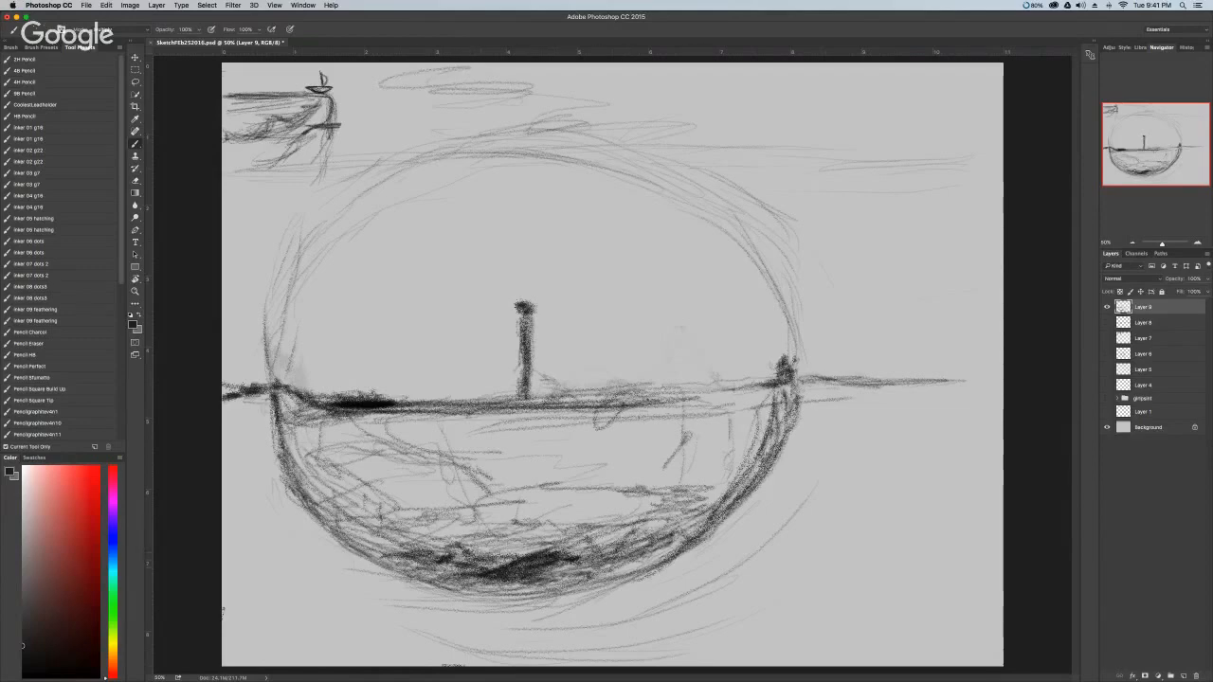
drag(388, 555, 288, 477)
drag(642, 518, 708, 503)
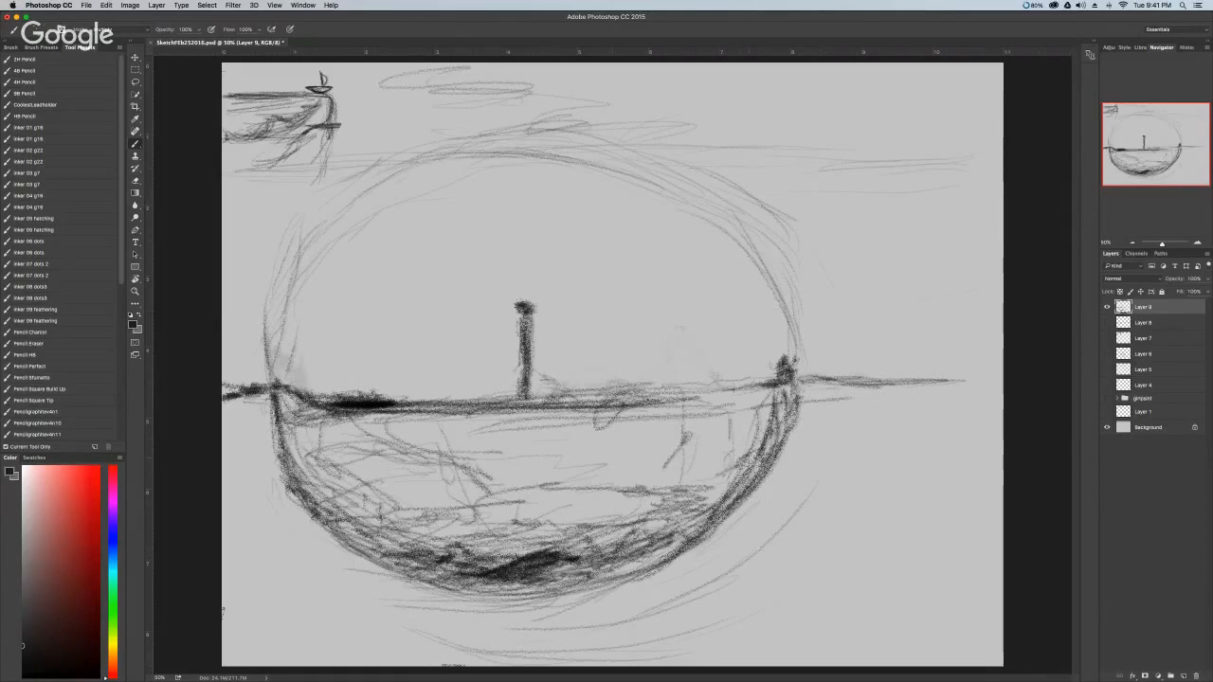
Darken the right ground line out to the canvas edge and build up the raised tip with a short ledge.
drag(827, 383, 968, 380)
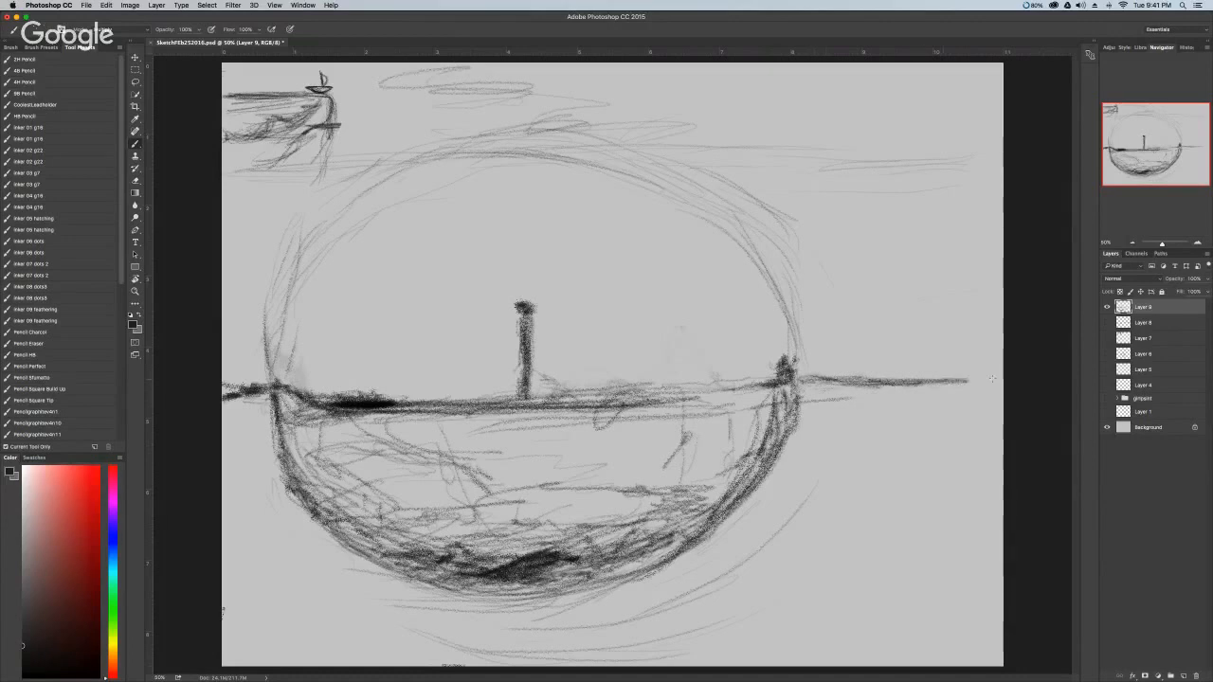
drag(826, 383, 972, 380)
mouse_move(798, 373)
mouse_down()
mouse_move(968, 382)
mouse_move(923, 389)
mouse_up()
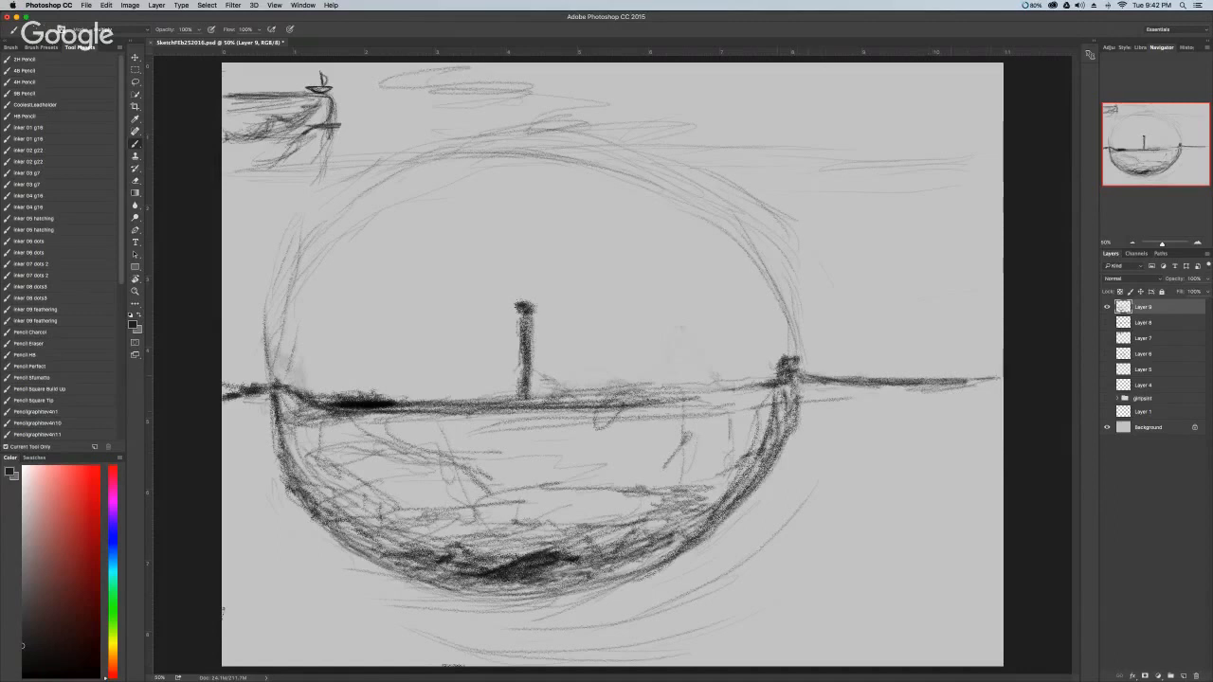
drag(779, 358, 1001, 377)
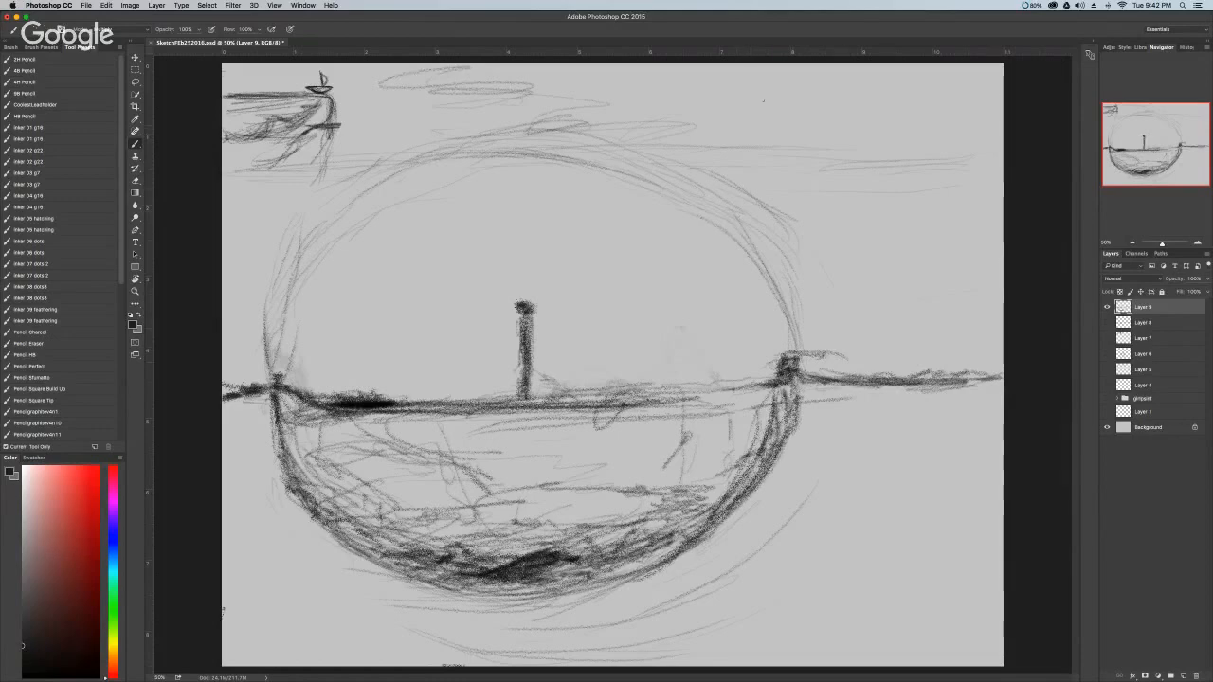
drag(970, 271, 960, 299)
Lasso the whole domed basin with its ground lines and scale it down to a small thumbnail.
key(l)
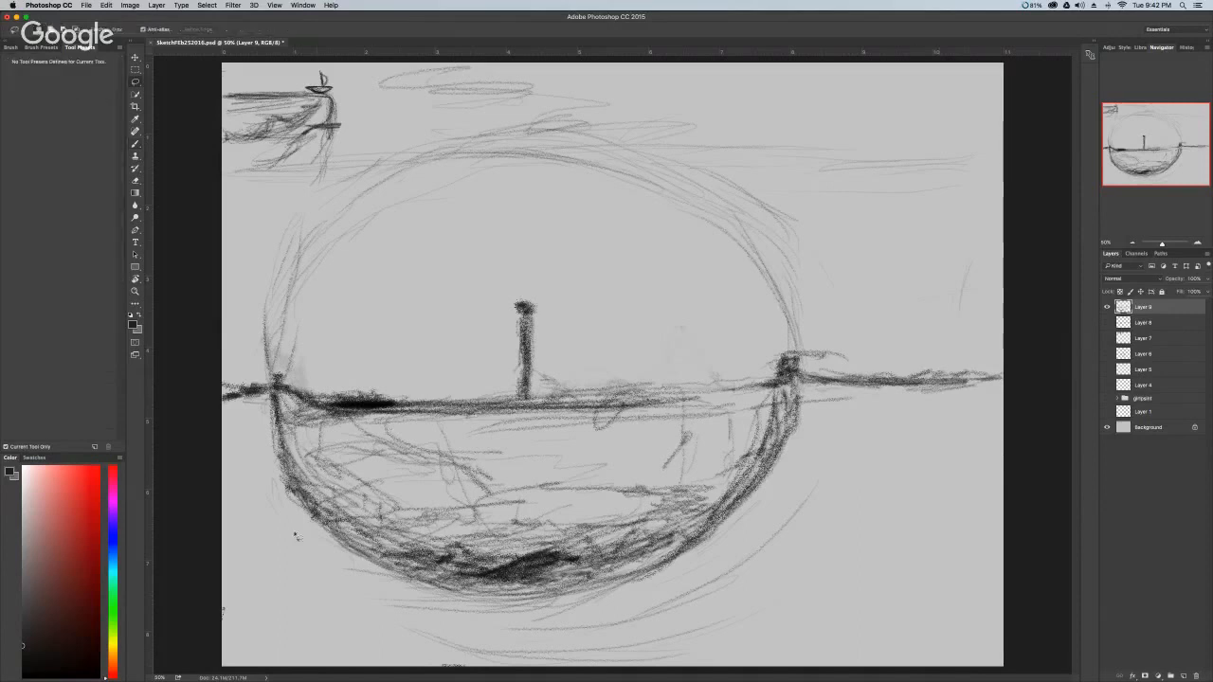
mouse_move(372, 610)
mouse_down()
mouse_move(754, 593)
mouse_move(934, 465)
mouse_move(1009, 387)
mouse_move(1010, 354)
mouse_move(932, 276)
mouse_move(835, 207)
mouse_move(646, 117)
mouse_move(502, 108)
mouse_move(343, 139)
mouse_move(264, 202)
mouse_move(218, 350)
mouse_up()
mouse_move(235, 423)
mouse_down()
mouse_move(266, 480)
mouse_move(229, 504)
mouse_move(236, 526)
mouse_move(280, 537)
mouse_up()
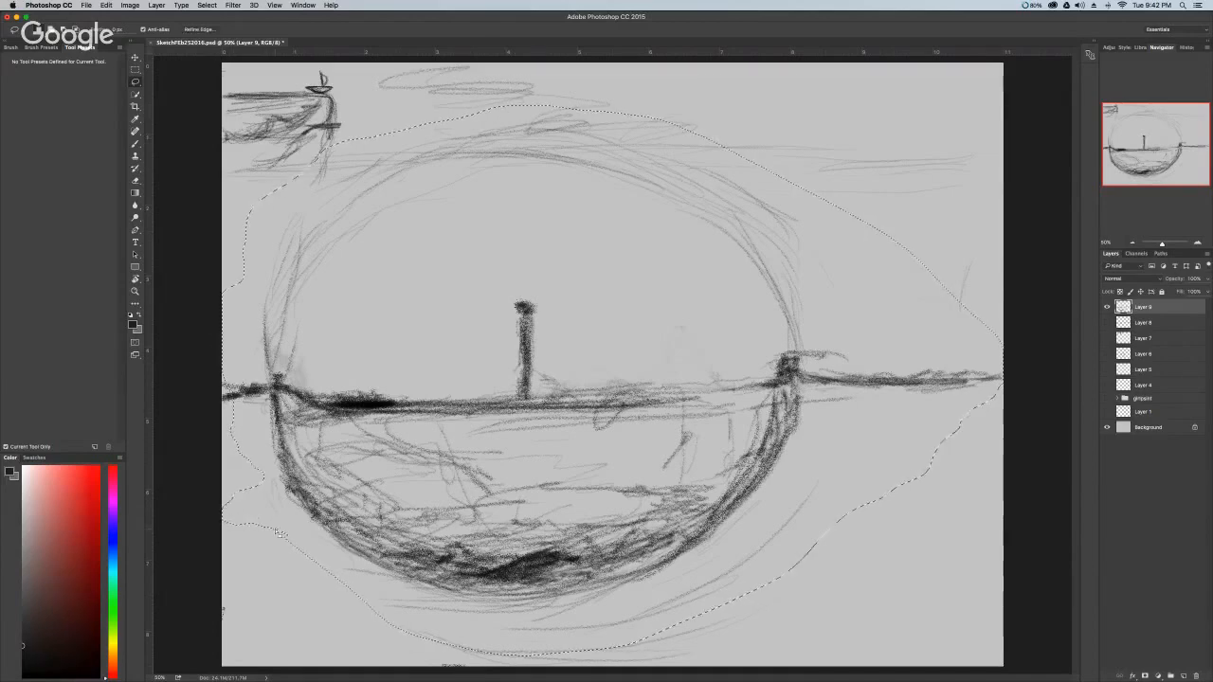
key(v)
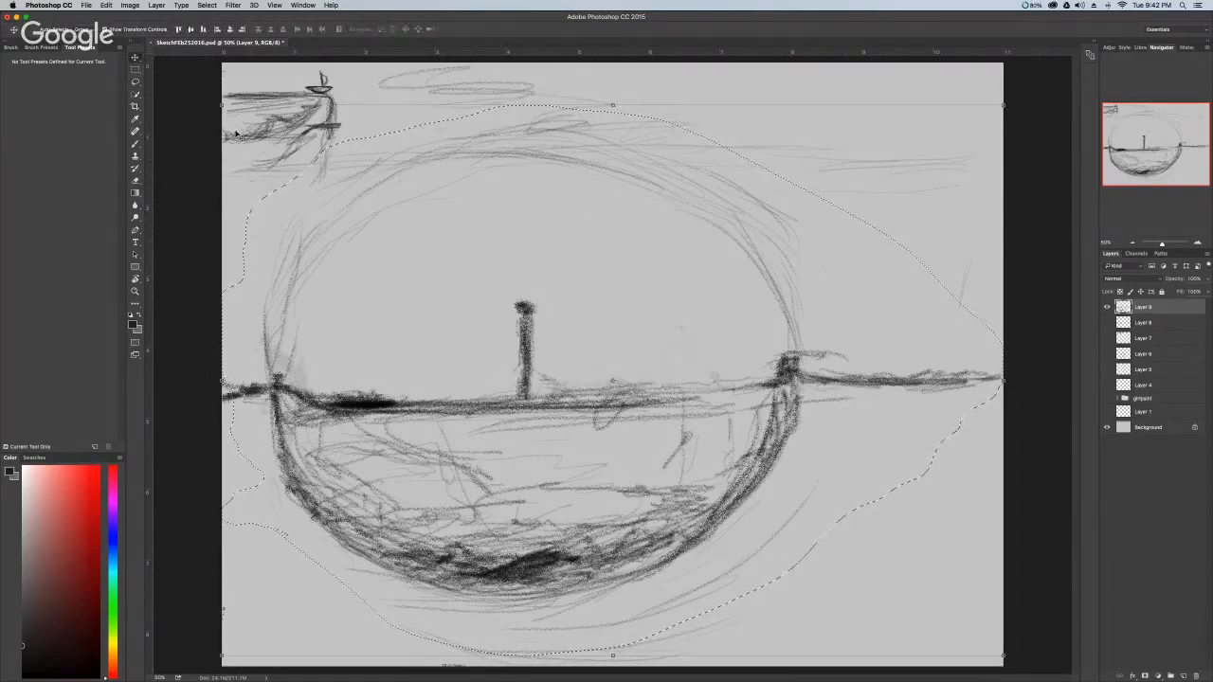
mouse_move(222, 105)
mouse_down()
mouse_move(741, 316)
mouse_move(959, 432)
mouse_up()
key(Return)
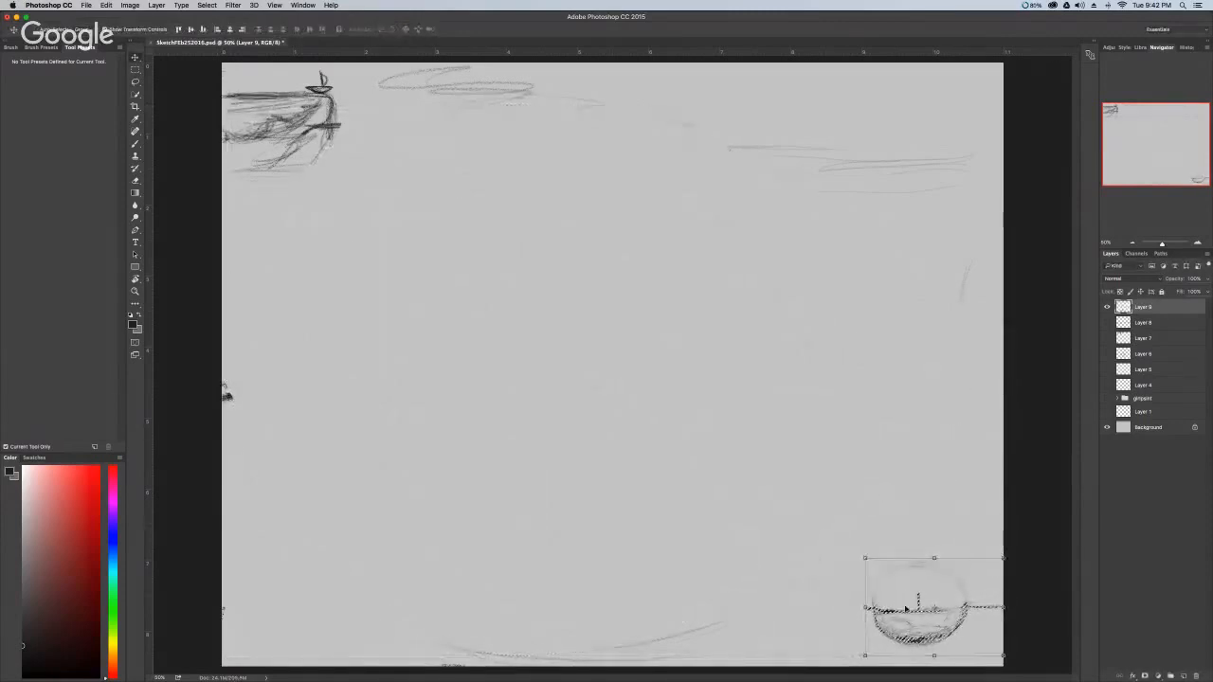
Move the thumbnail near the canvas's left edge, place two copies of it in a row across the page, and deselect.
mouse_move(897, 618)
mouse_down()
mouse_move(616, 509)
mouse_move(322, 421)
mouse_move(269, 418)
mouse_move(287, 418)
mouse_up()
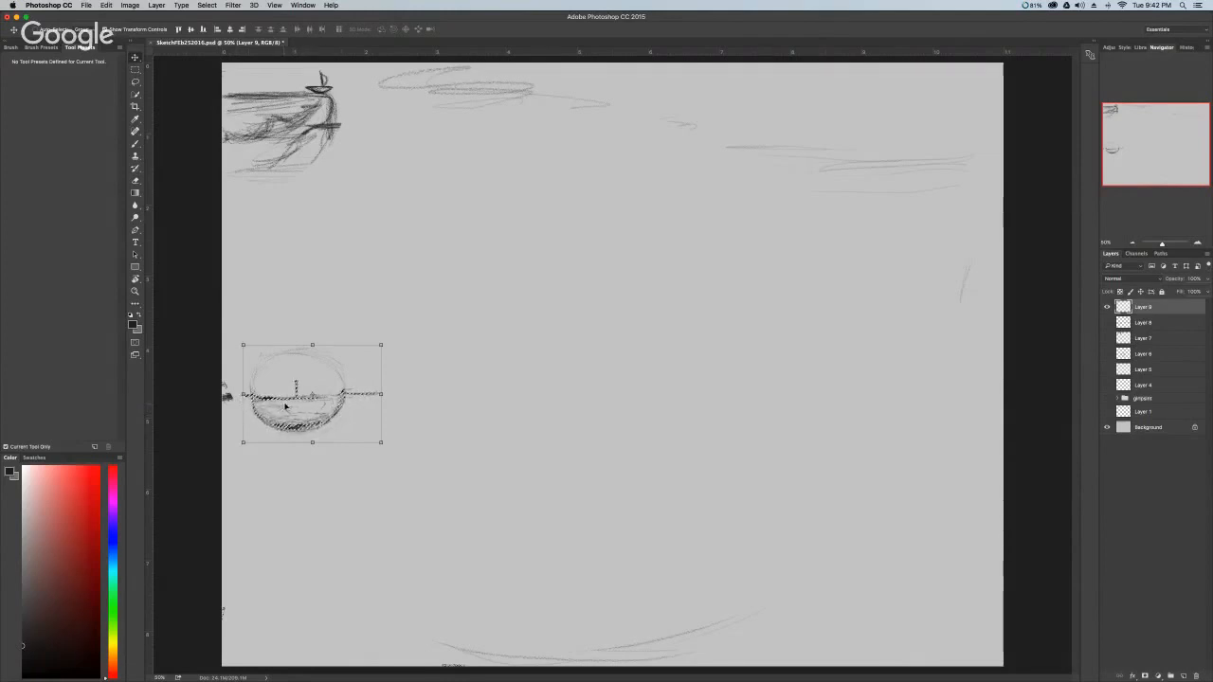
drag(284, 408, 518, 403)
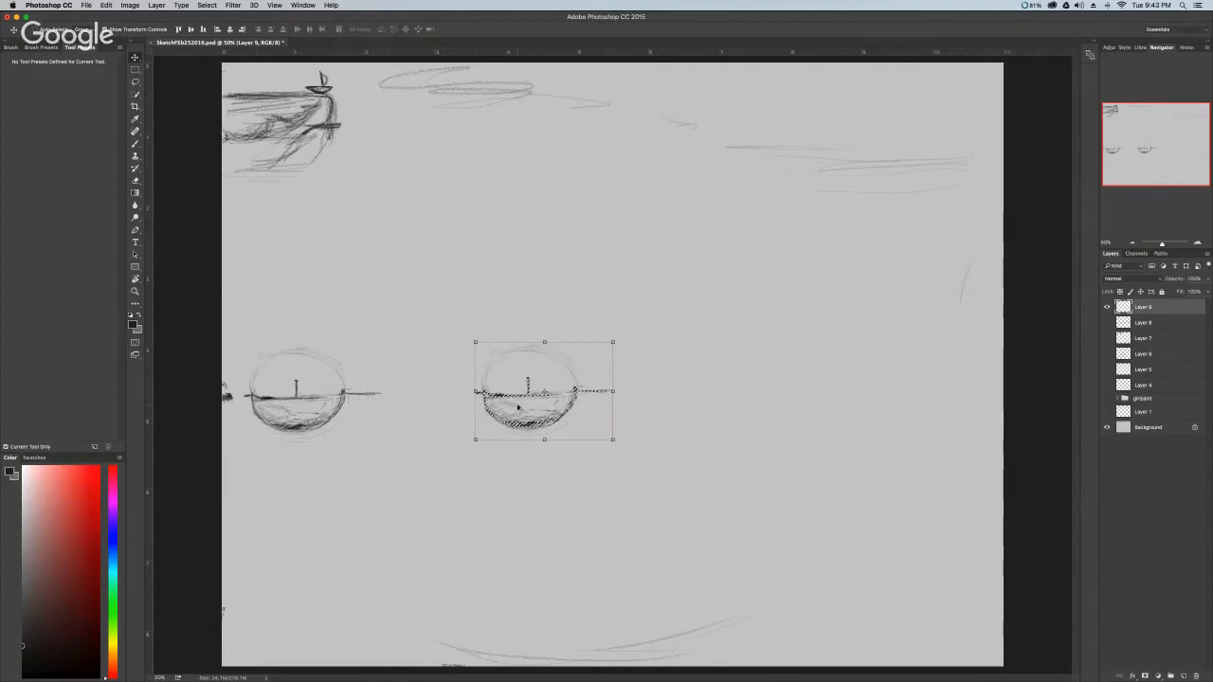
mouse_move(505, 408)
mouse_down()
mouse_move(381, 408)
mouse_move(816, 409)
mouse_up()
mouse_move(515, 407)
mouse_down()
mouse_move(479, 418)
mouse_move(546, 407)
mouse_up()
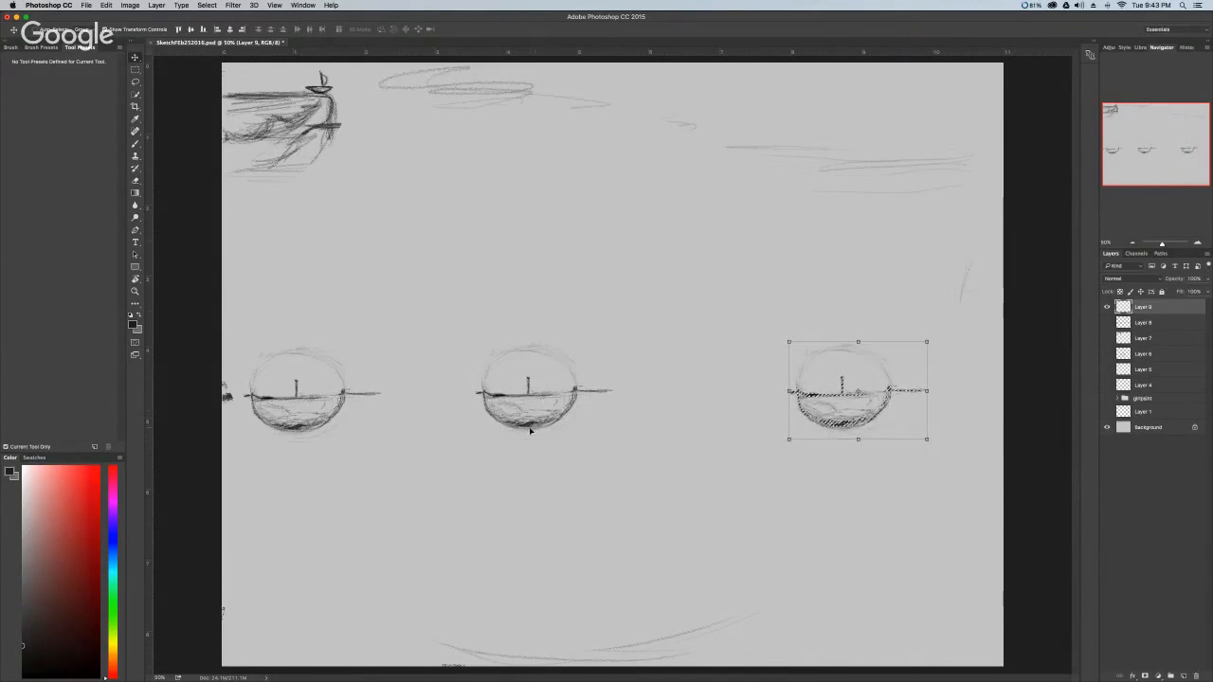
key(super+d)
key(l)
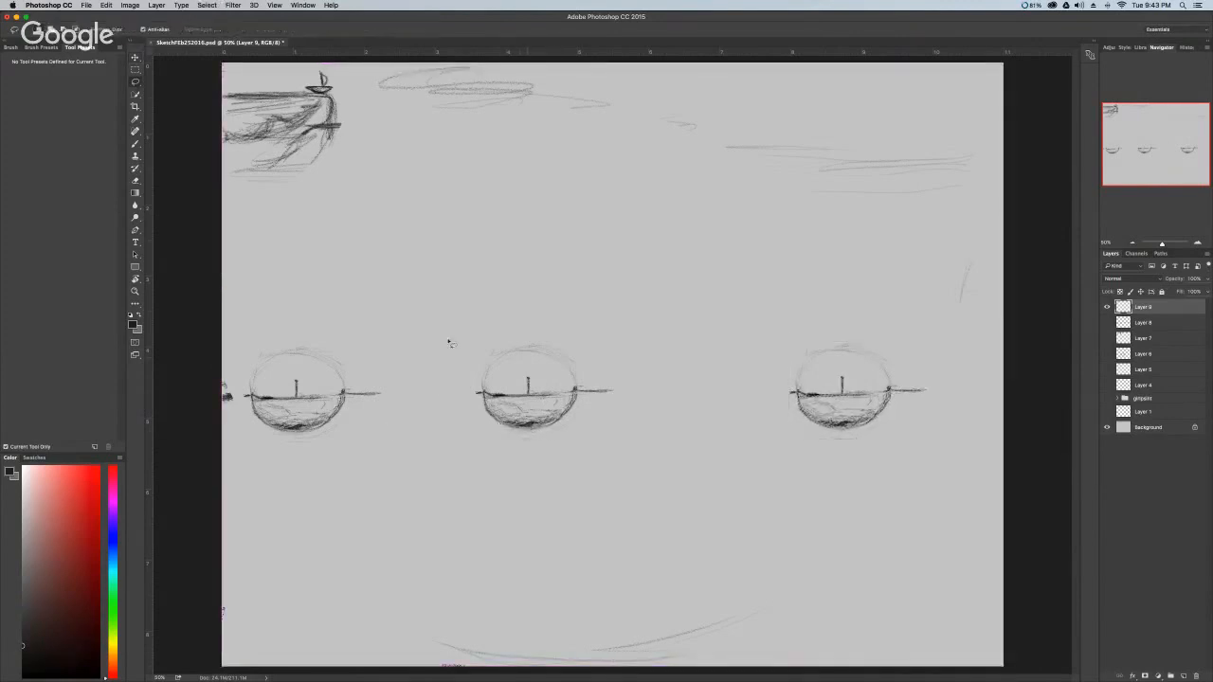
Lasso the middle basin thumbnail, move it closer to the first one, and join the two with a pencil ground line.
mouse_move(604, 323)
mouse_down()
mouse_move(428, 324)
mouse_move(597, 316)
mouse_up()
key(v)
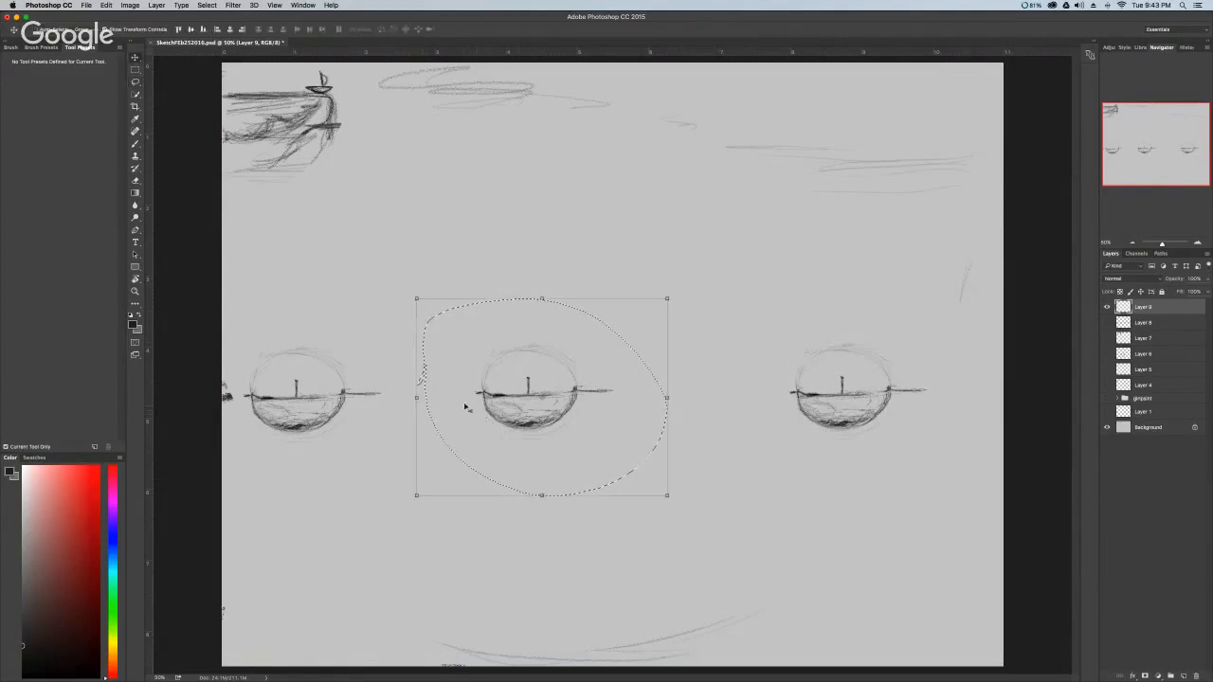
mouse_move(530, 406)
mouse_down()
mouse_move(393, 408)
mouse_move(480, 407)
mouse_move(466, 408)
mouse_up()
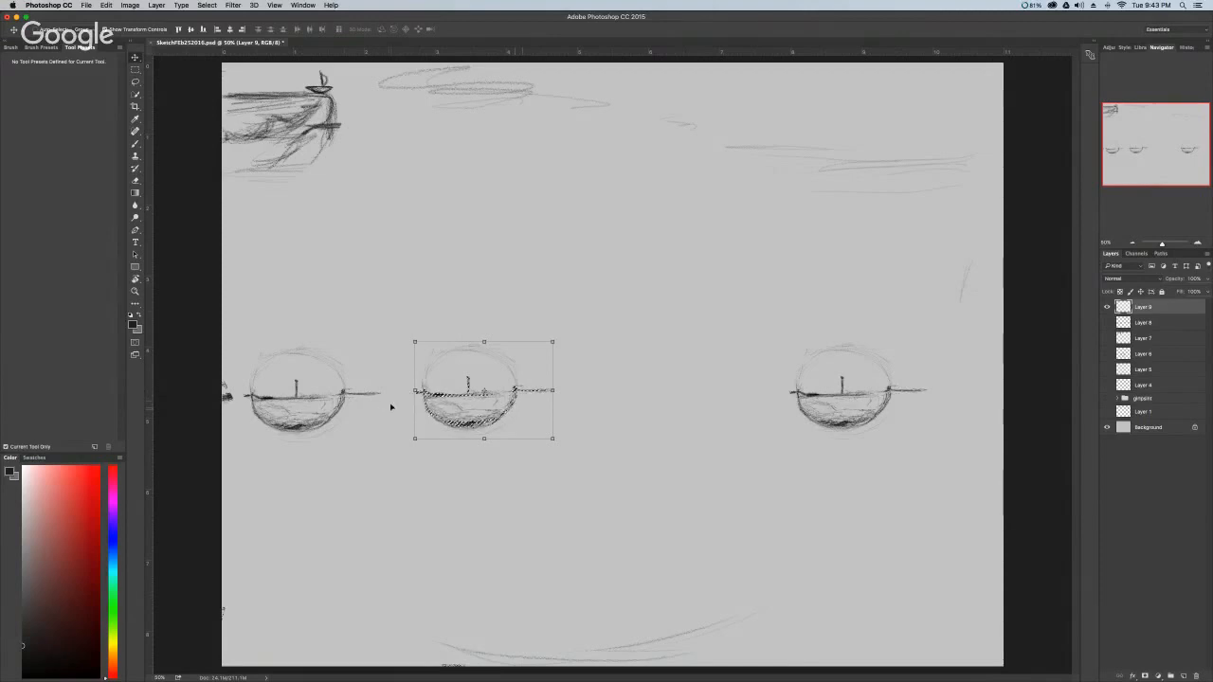
key(b)
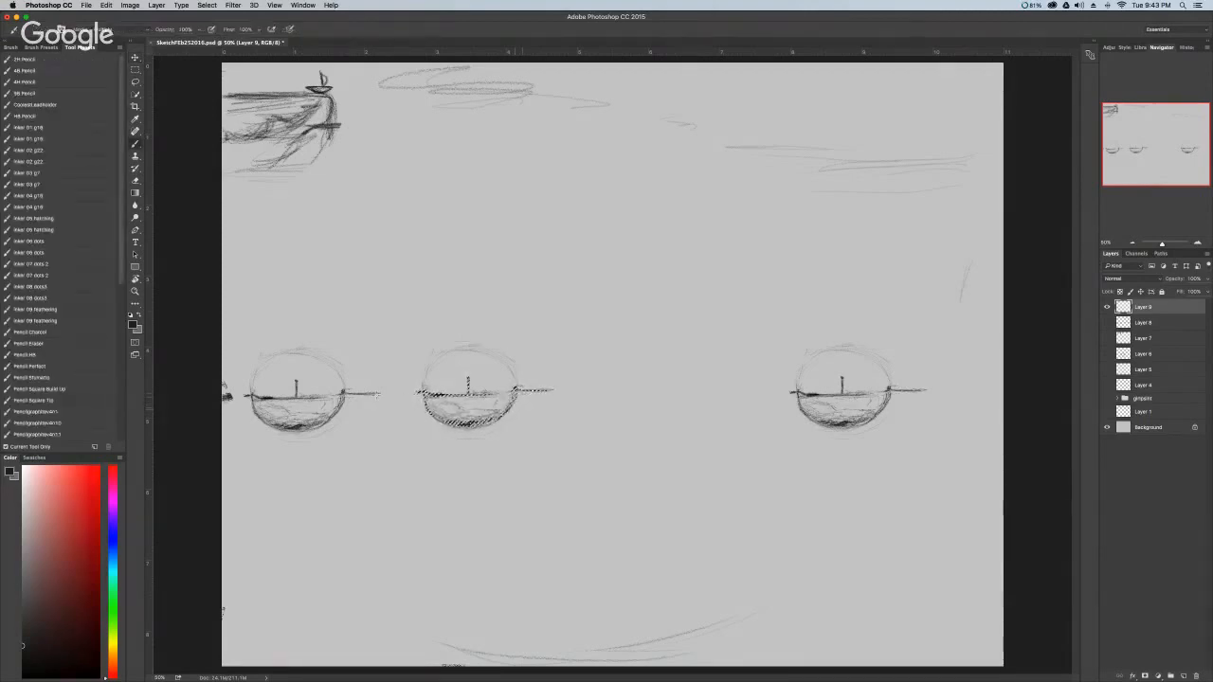
key(super+d)
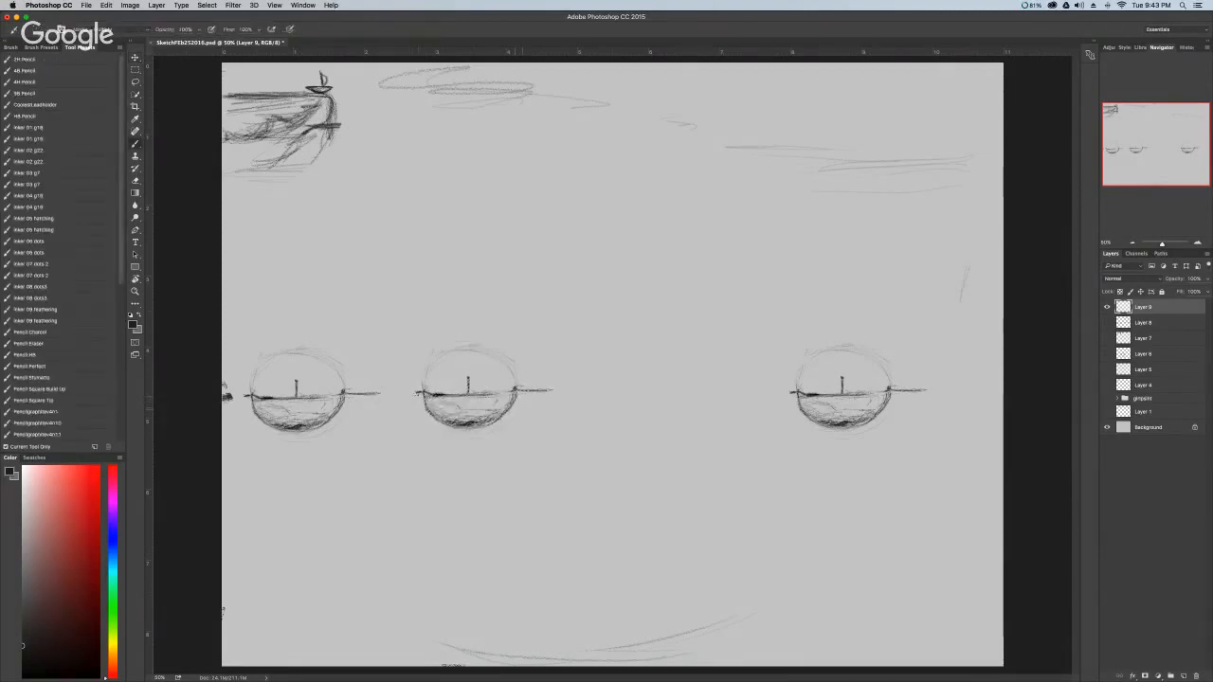
drag(423, 393, 346, 392)
drag(555, 392, 520, 387)
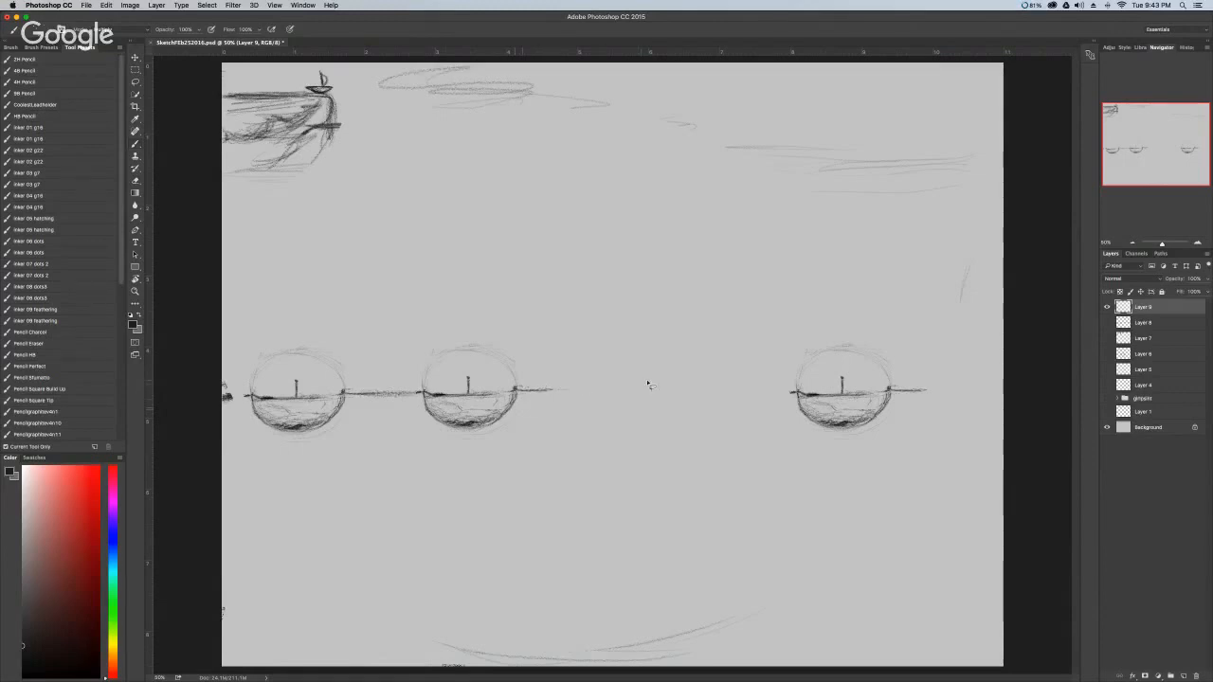
Lasso the far-right basin thumbnail, move it in beside the second one at matching spacing, and deselect.
key(l)
mouse_move(788, 320)
mouse_down()
mouse_move(781, 456)
mouse_move(942, 402)
mouse_move(786, 320)
mouse_up()
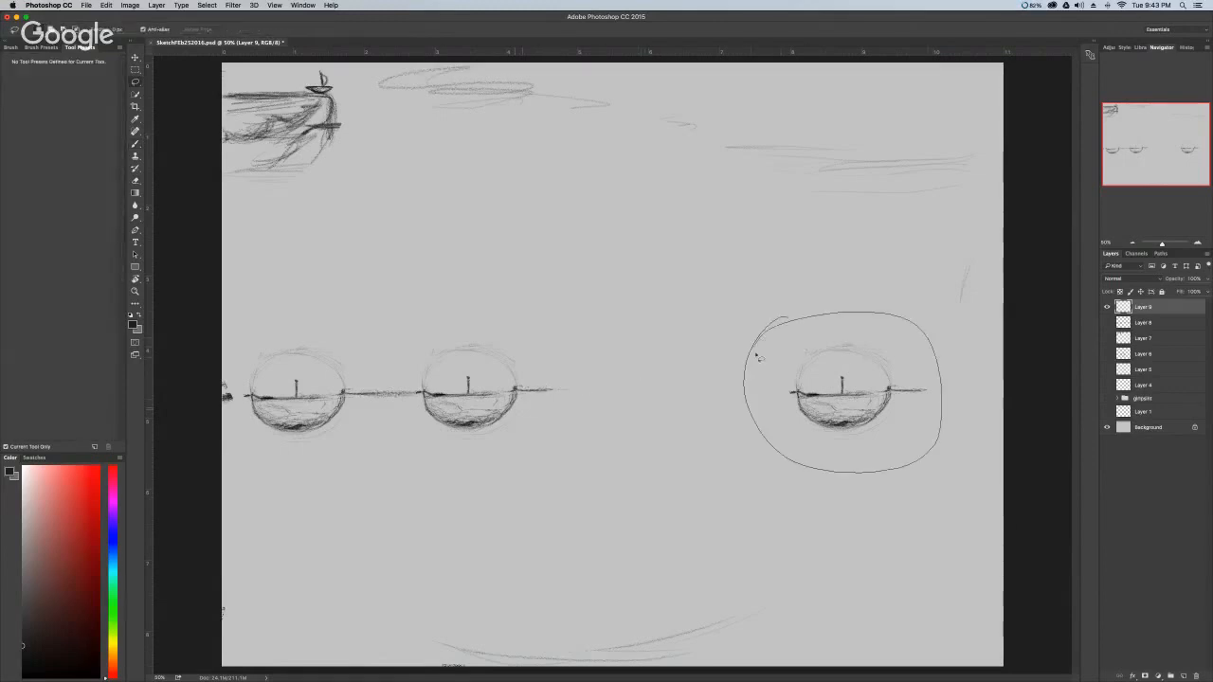
key(ctrl+t)
drag(816, 411, 611, 410)
drag(614, 410, 614, 409)
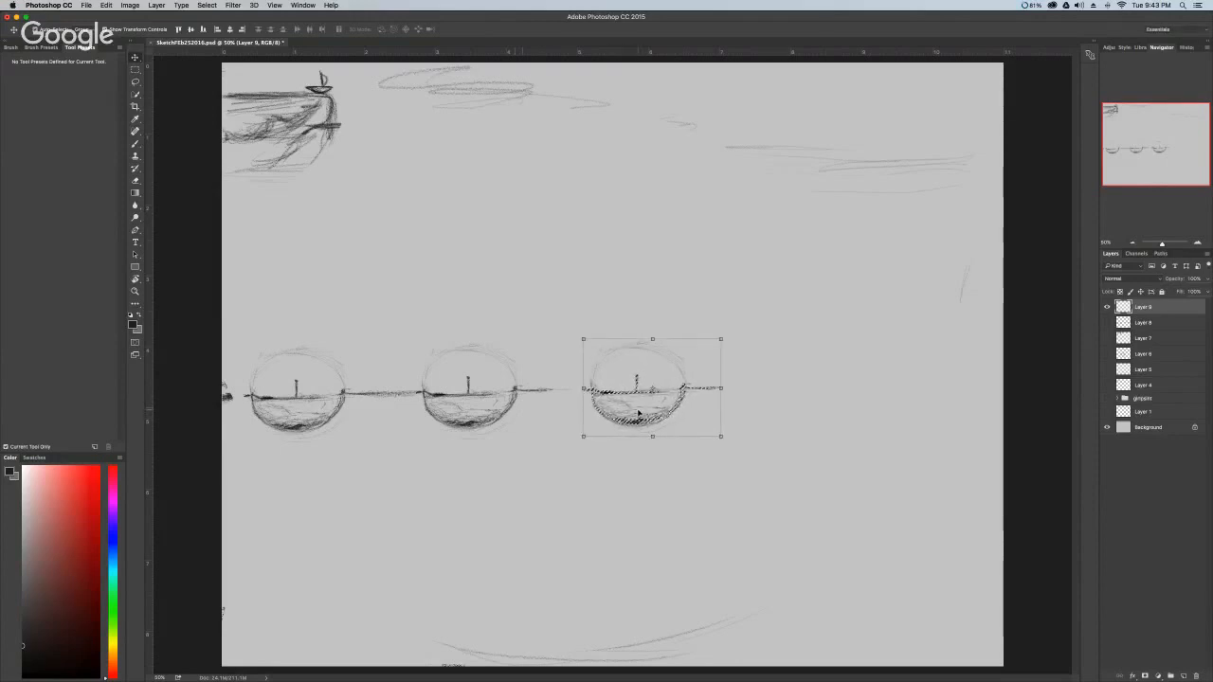
key(cmd+d)
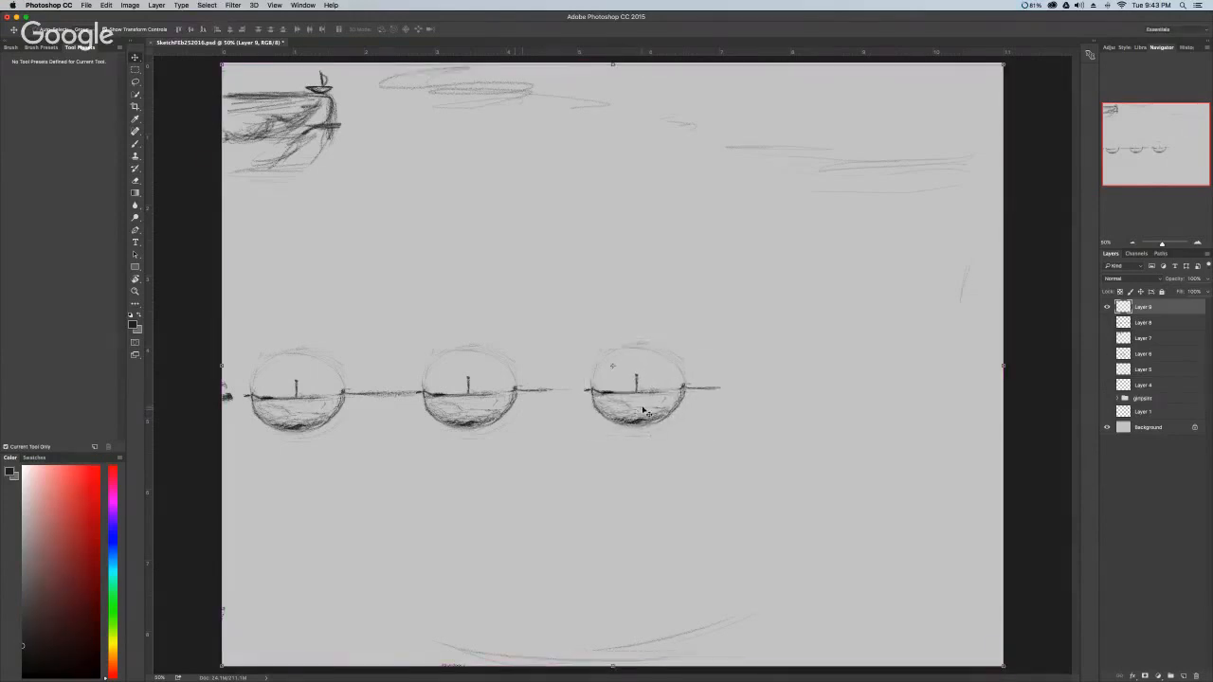
Lasso the third basin thumbnail and place a copy of it as a fourth basin at the end of the row.
key(l)
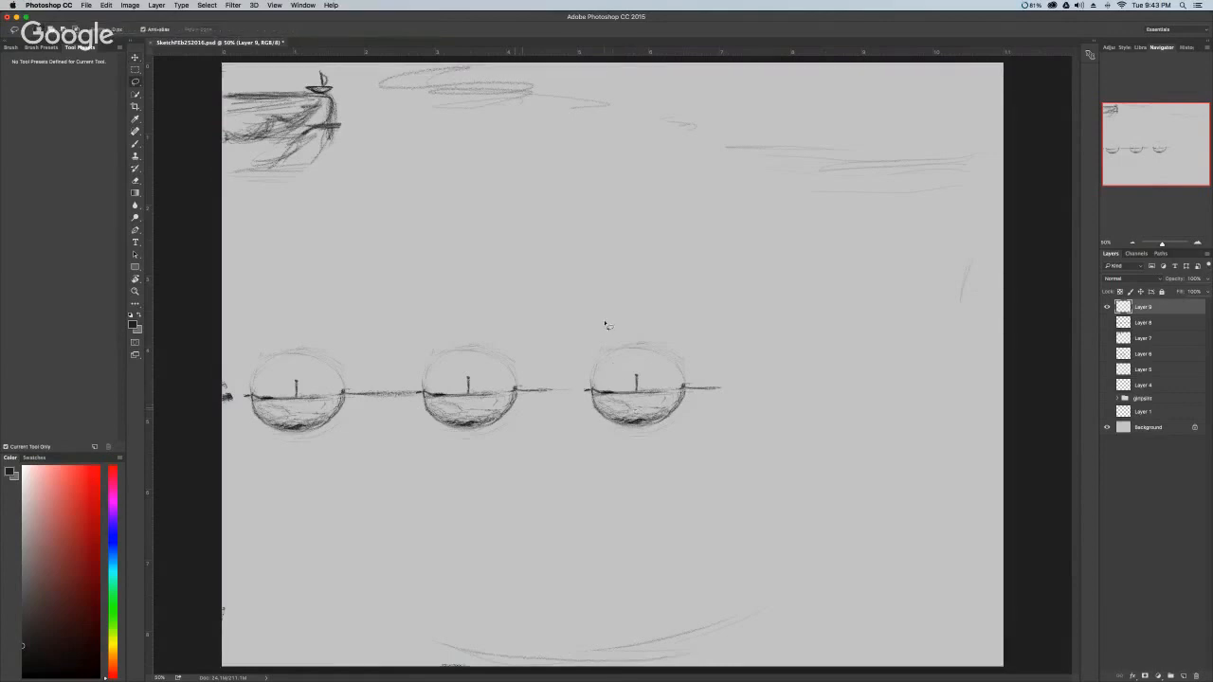
mouse_move(603, 325)
mouse_down()
mouse_move(580, 423)
mouse_move(726, 333)
mouse_move(597, 324)
mouse_up()
key(v)
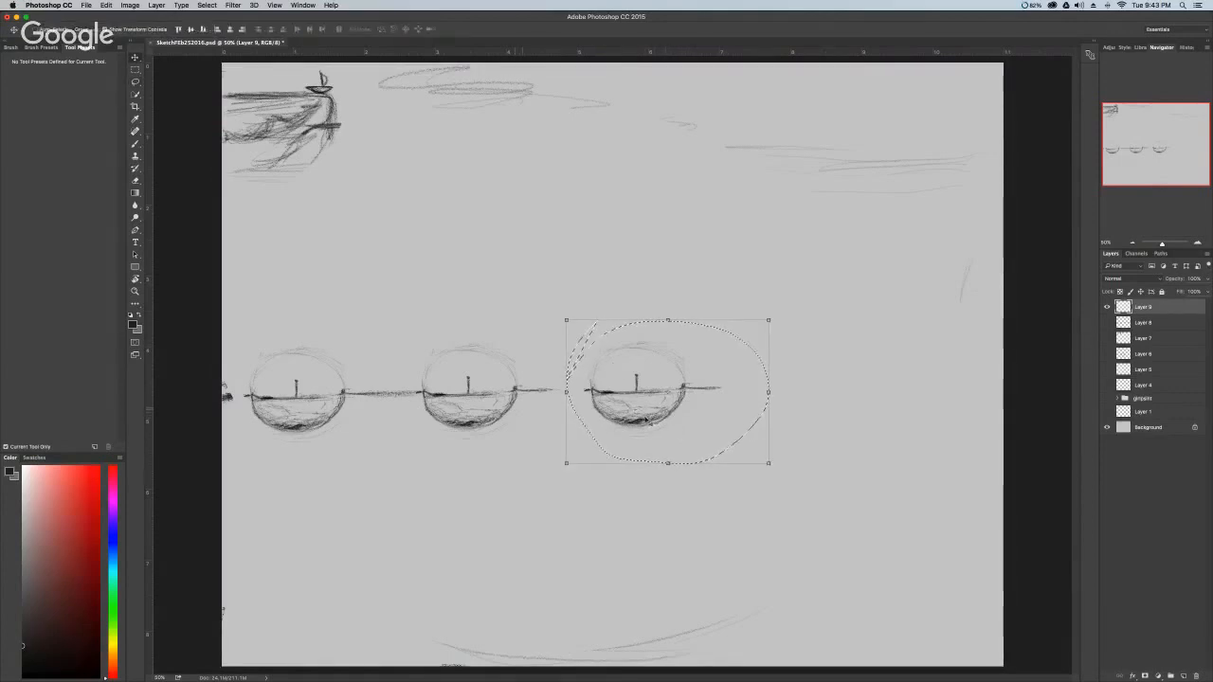
drag(631, 395, 788, 400)
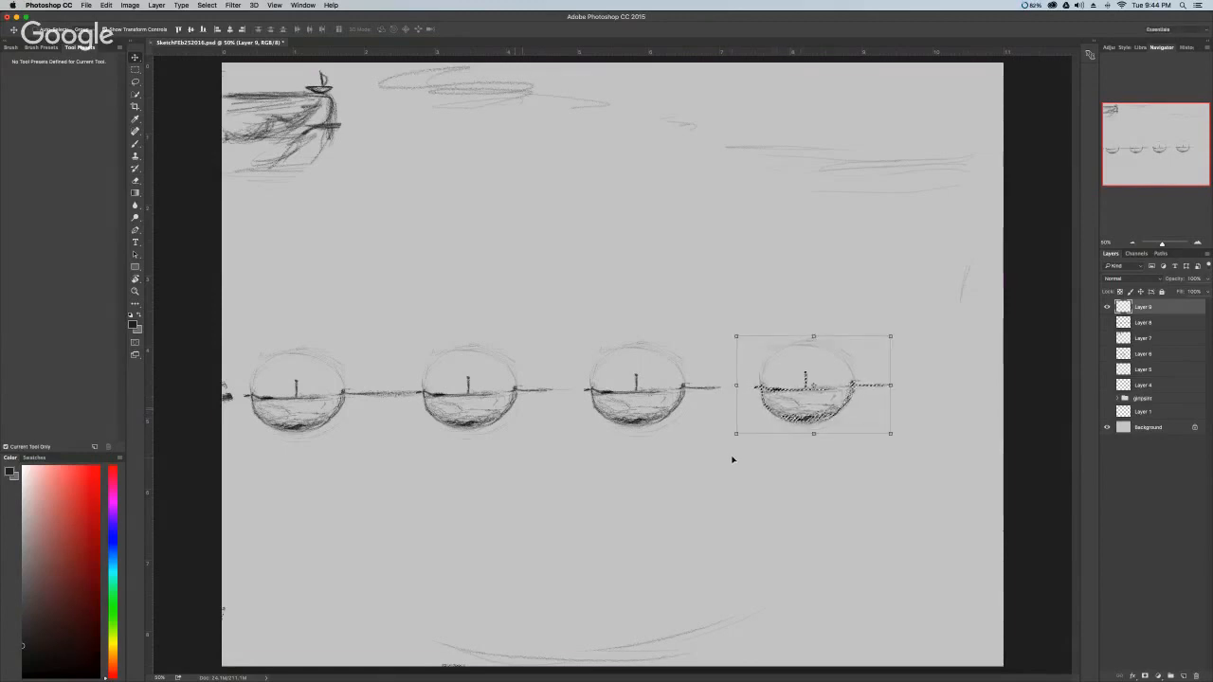
key(b)
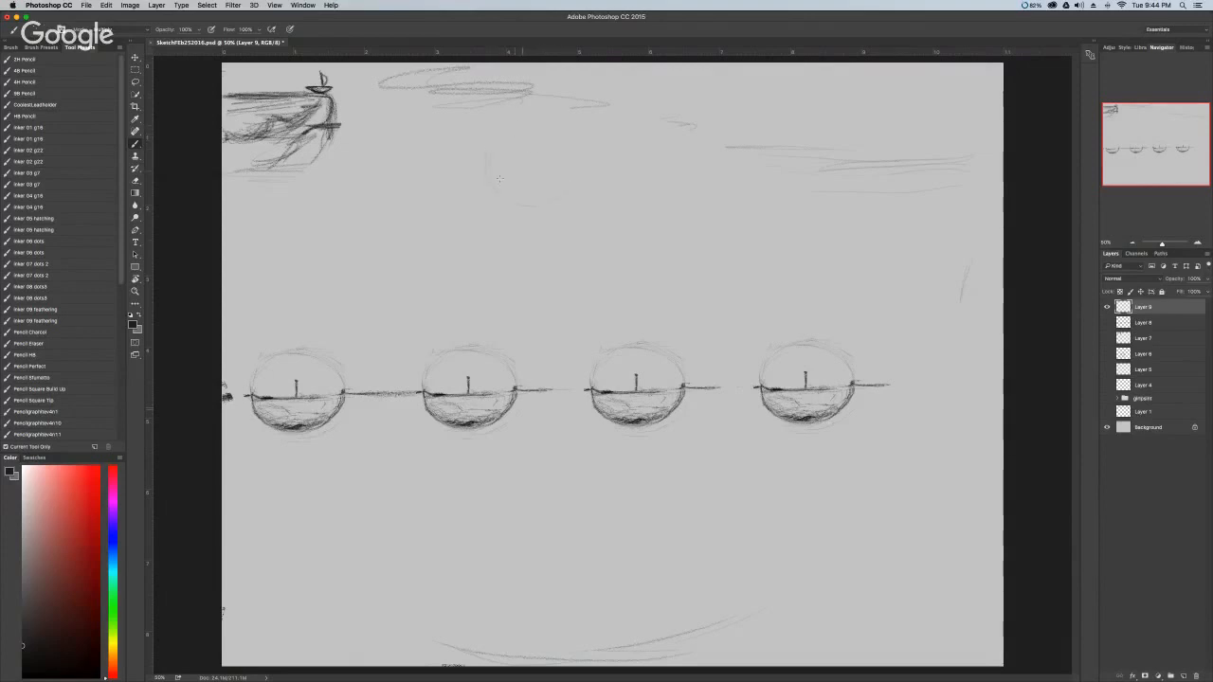
drag(499, 178, 528, 201)
key(e)
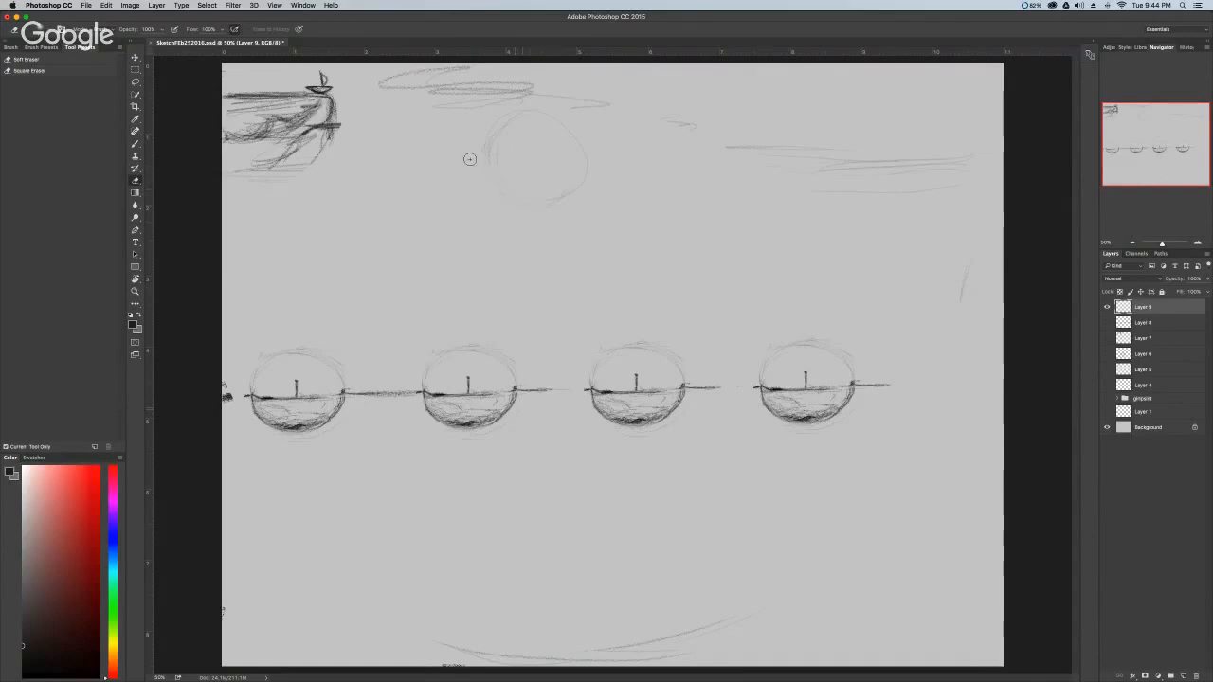
mouse_move(481, 163)
mouse_down()
mouse_move(616, 208)
mouse_move(570, 194)
mouse_up()
mouse_move(566, 129)
mouse_down()
mouse_move(531, 111)
mouse_move(509, 124)
mouse_up()
Pencil in the missing ground lines between the basins and extend the line beyond the fourth basin.
key(b)
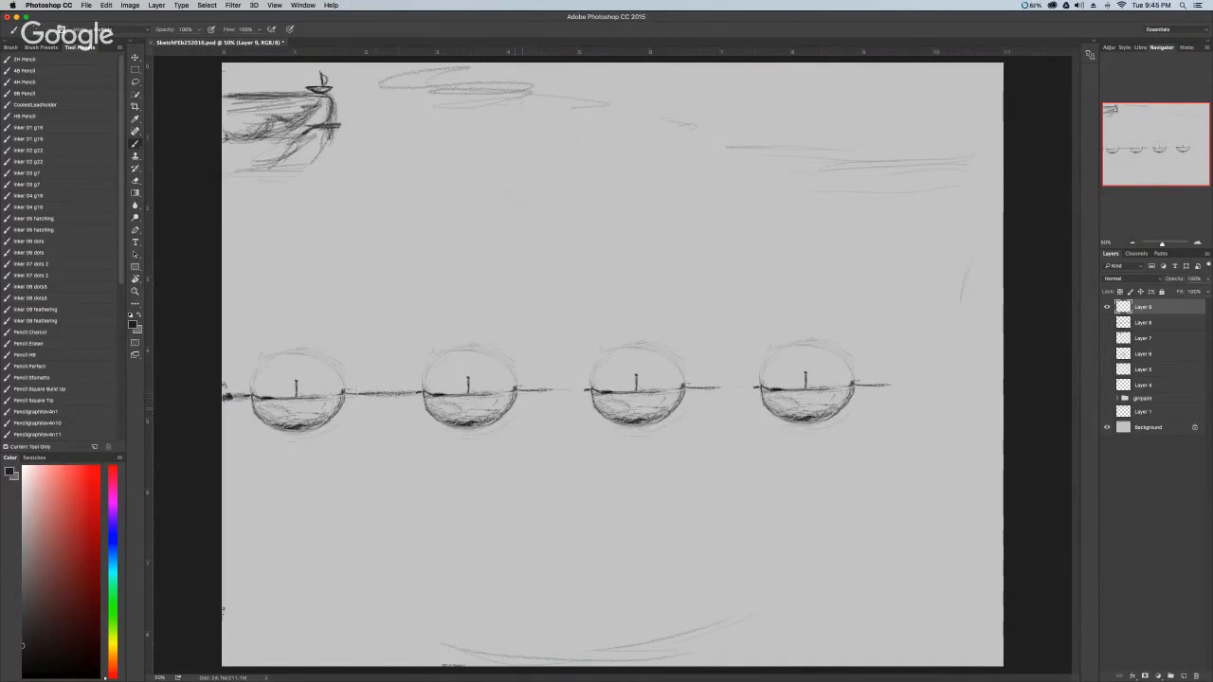
drag(548, 390, 597, 389)
mouse_move(716, 386)
mouse_down()
mouse_move(749, 385)
mouse_move(709, 385)
mouse_up()
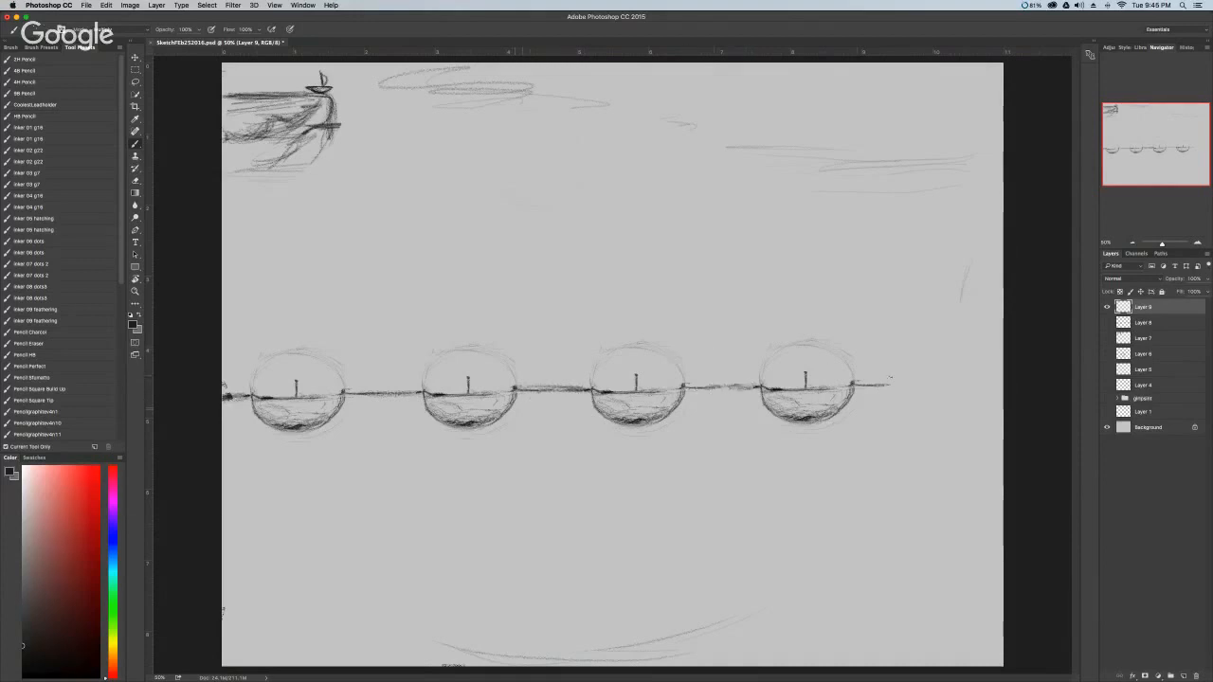
drag(891, 384, 936, 385)
Sketch a small ring above the basins, flanked by a horizontal row of dots, scribbles and dashes.
mouse_move(548, 157)
mouse_down()
mouse_move(556, 142)
mouse_move(576, 148)
mouse_up()
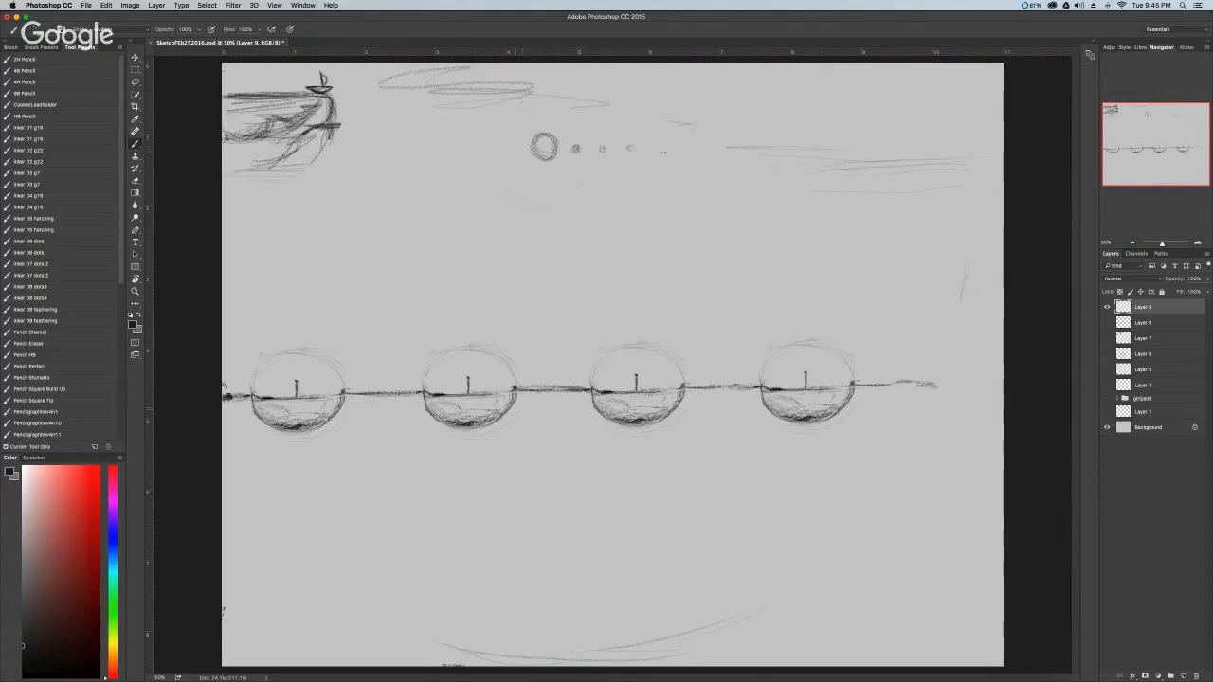
drag(523, 149, 405, 148)
drag(645, 149, 681, 147)
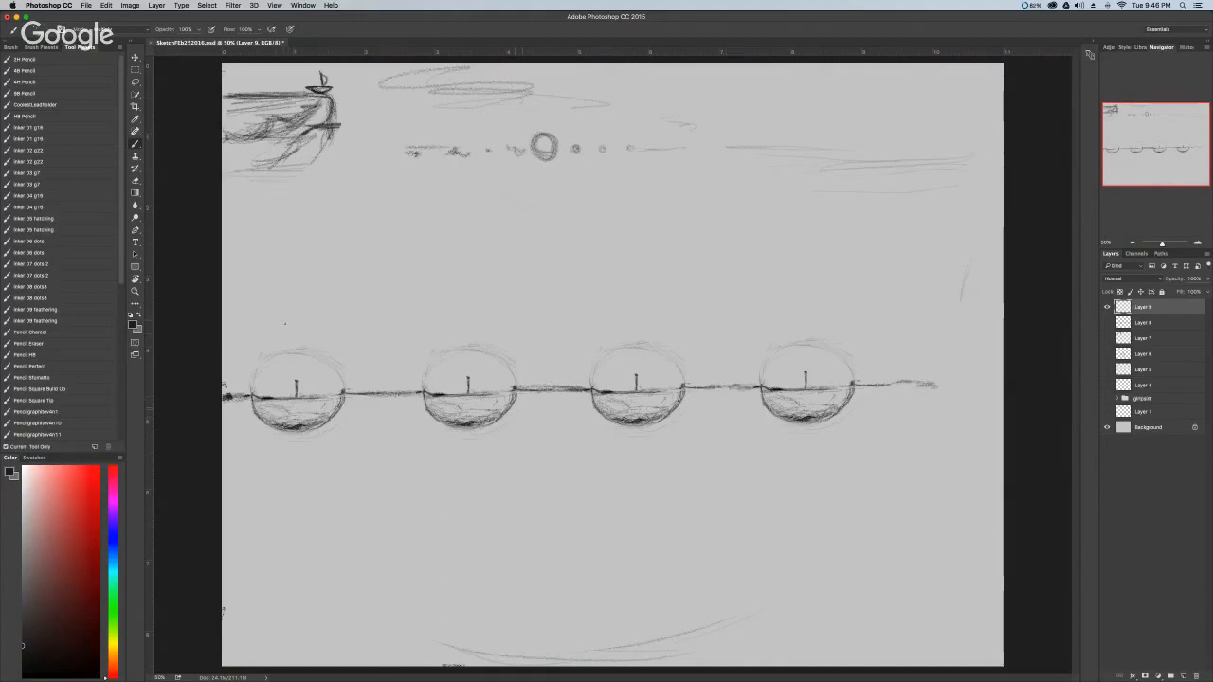
Handwrite the labels "us", "2", "3" and "4" above the four basins, retracing the last one heavily.
drag(280, 321, 309, 326)
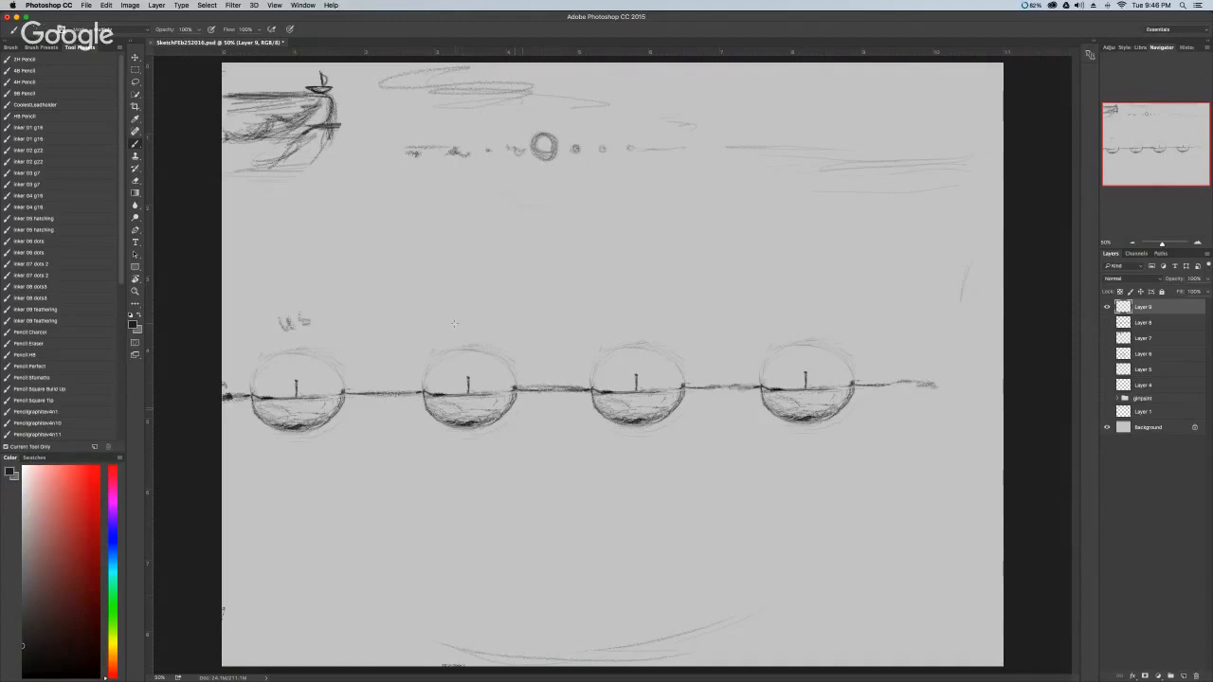
mouse_move(465, 317)
mouse_down()
mouse_move(452, 334)
mouse_move(474, 333)
mouse_up()
drag(622, 321, 626, 334)
mouse_move(794, 313)
mouse_down()
mouse_move(790, 325)
mouse_move(810, 331)
mouse_up()
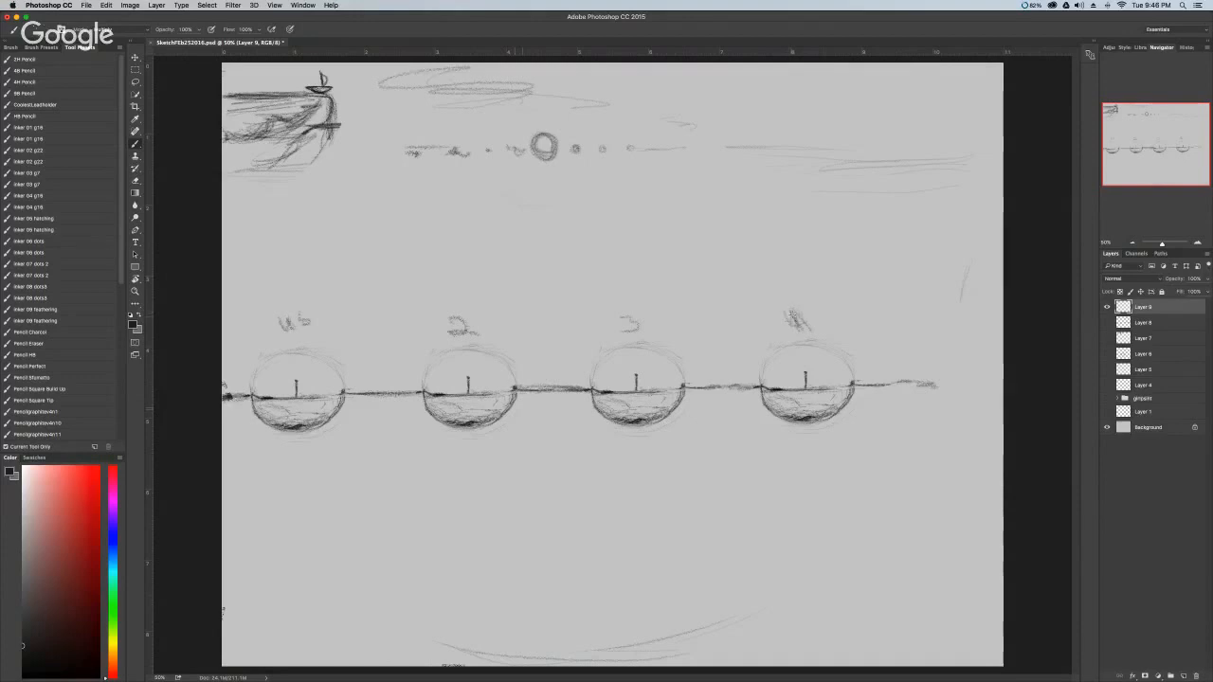
drag(801, 310, 803, 329)
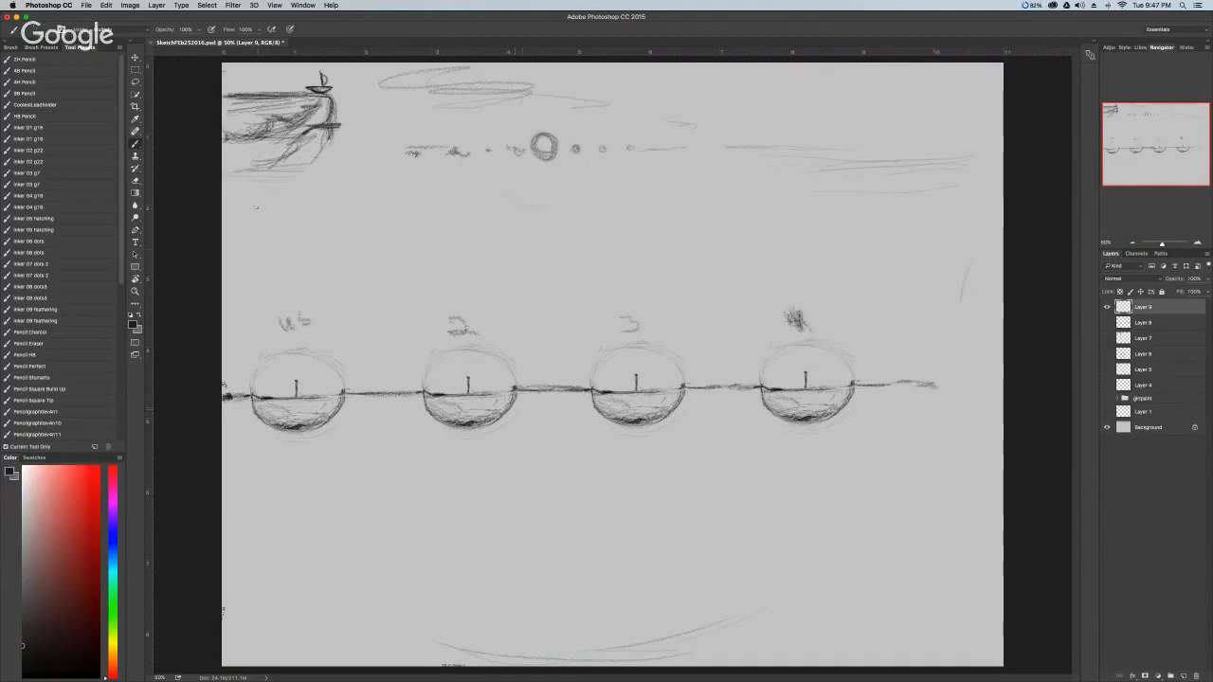
Handwrite "God 1", "God 2", "God 3" and "God 4" in a row above the basin labels.
mouse_move(257, 207)
mouse_down()
mouse_move(262, 217)
mouse_move(297, 212)
mouse_up()
mouse_move(424, 206)
mouse_down()
mouse_move(465, 213)
mouse_move(460, 193)
mouse_move(487, 211)
mouse_up()
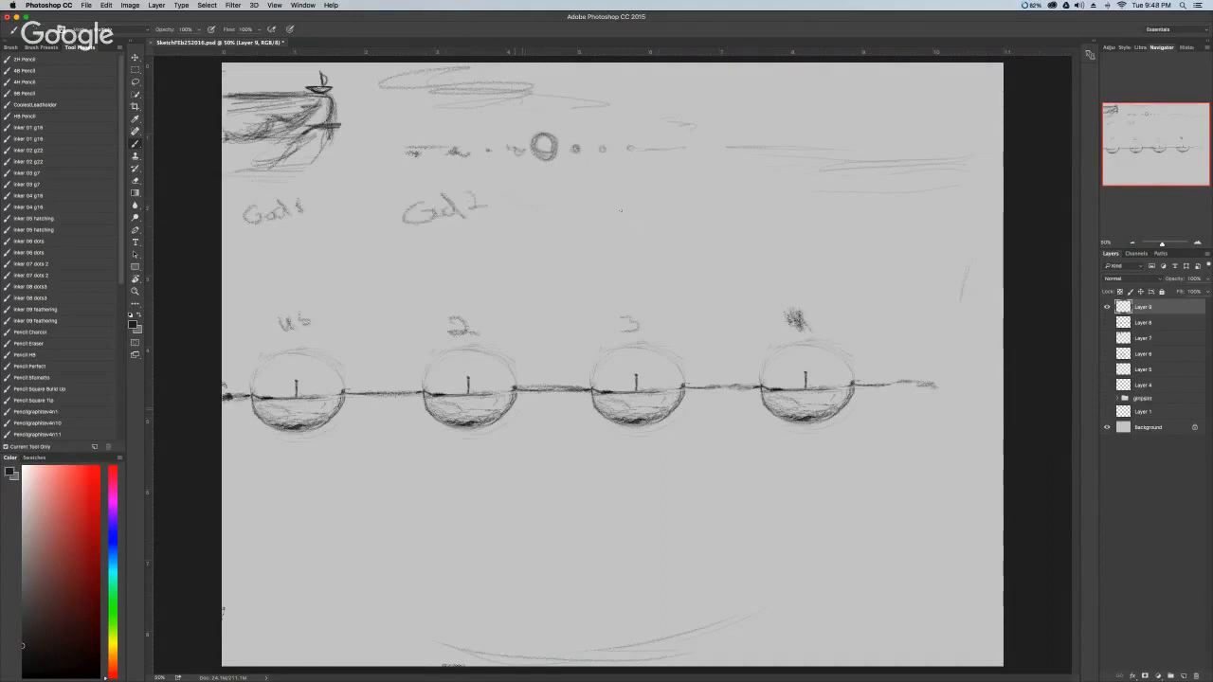
mouse_move(617, 206)
mouse_down()
mouse_move(614, 220)
mouse_move(679, 206)
mouse_up()
mouse_move(781, 214)
mouse_down()
mouse_move(769, 229)
mouse_move(779, 237)
mouse_move(802, 226)
mouse_move(762, 235)
mouse_up()
mouse_move(769, 226)
mouse_down()
mouse_move(825, 209)
mouse_move(858, 222)
mouse_up()
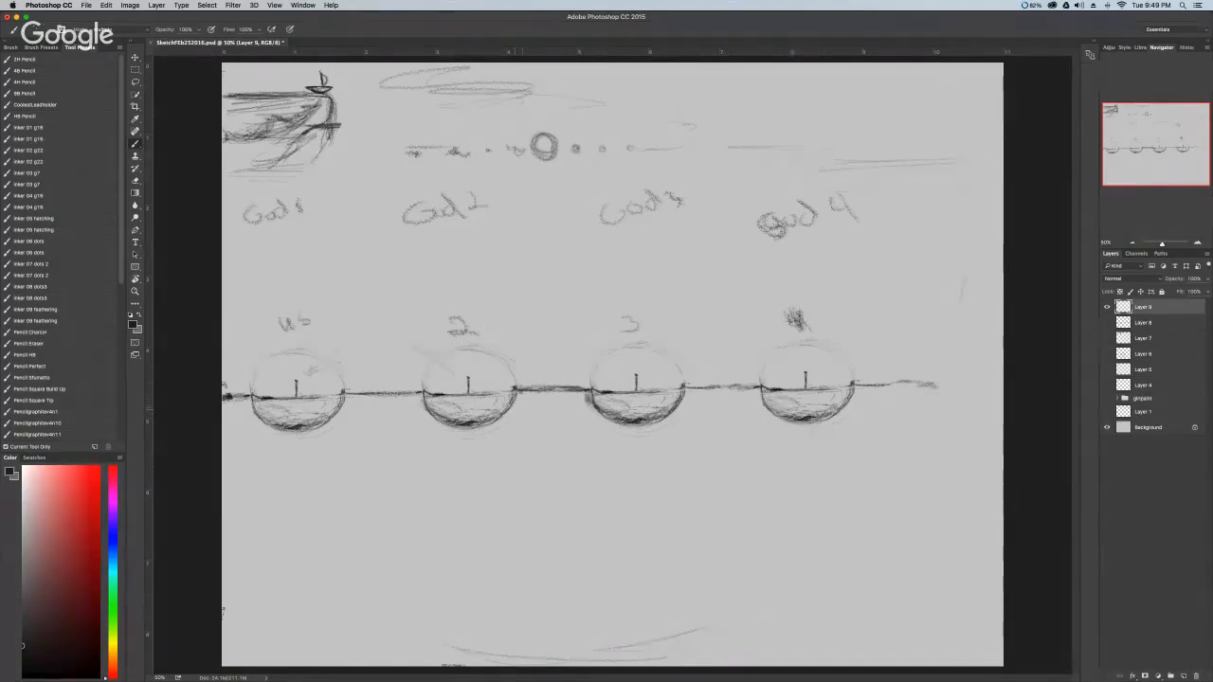
Thicken the ground line and the outer bowl edges of the first three basins with dark pencil strokes.
mouse_move(589, 393)
mouse_down()
mouse_move(517, 391)
mouse_move(518, 408)
mouse_move(490, 427)
mouse_move(446, 432)
mouse_move(401, 394)
mouse_move(341, 397)
mouse_move(334, 417)
mouse_move(288, 430)
mouse_up()
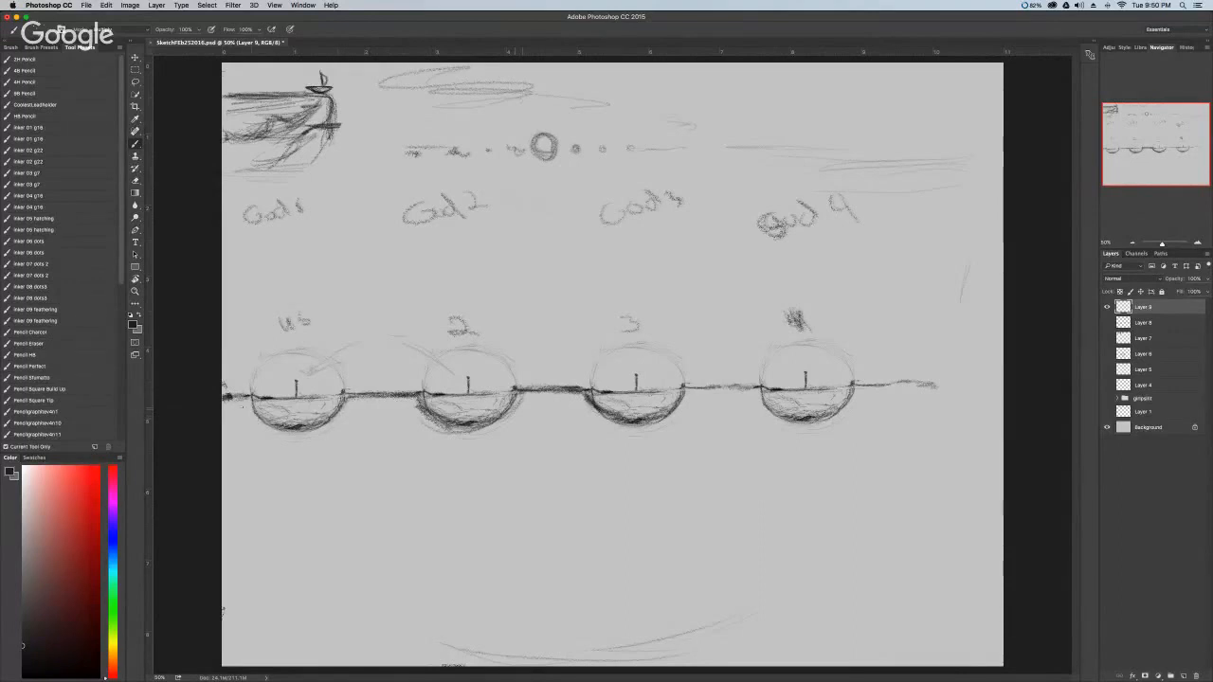
mouse_move(245, 397)
mouse_down()
mouse_move(227, 399)
mouse_move(254, 408)
mouse_up()
drag(353, 396, 420, 407)
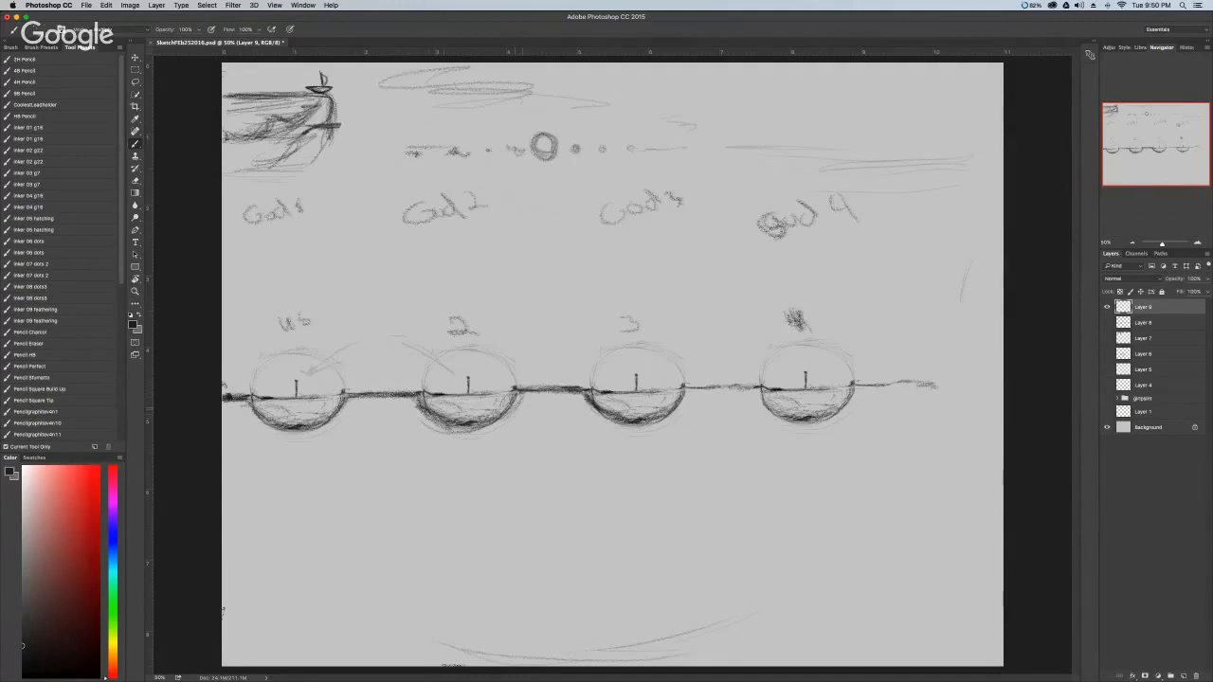
mouse_move(523, 394)
mouse_down()
mouse_move(516, 406)
mouse_move(586, 392)
mouse_up()
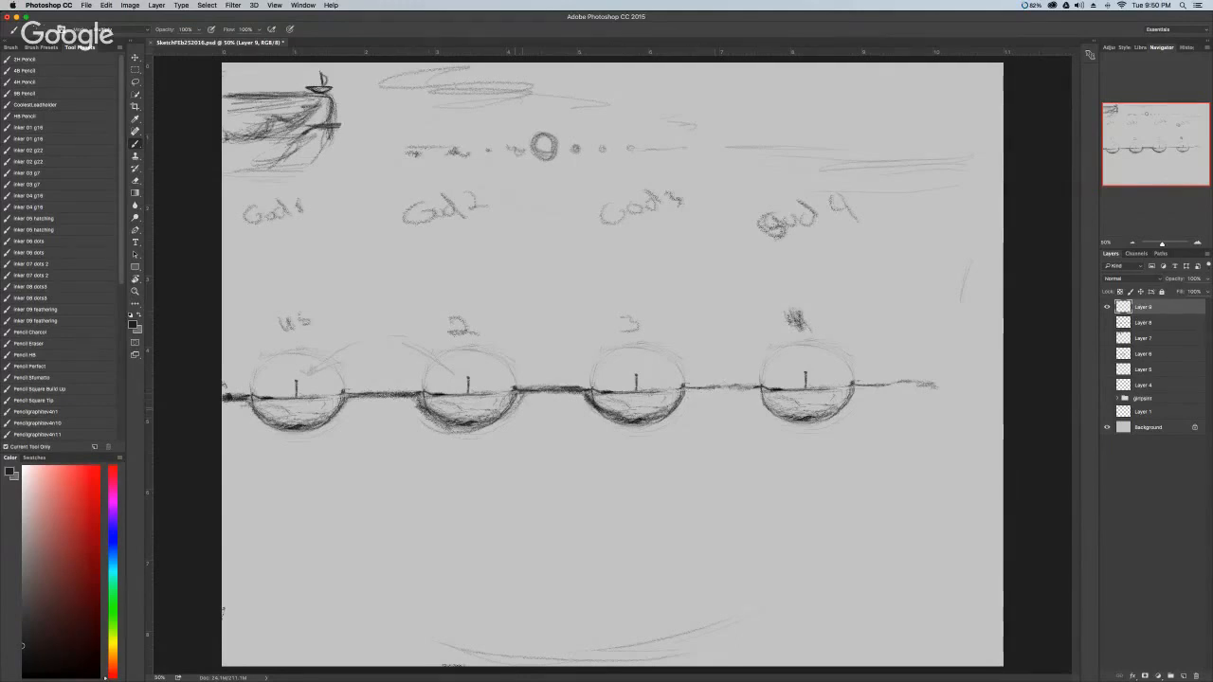
Darken the fourth basin's bowl and the ground line on both sides of it, out to the line's end.
mouse_move(763, 384)
mouse_down()
mouse_move(684, 391)
mouse_move(762, 387)
mouse_move(792, 415)
mouse_move(772, 409)
mouse_move(797, 415)
mouse_move(945, 379)
mouse_move(896, 388)
mouse_up()
mouse_move(678, 392)
mouse_down()
mouse_move(743, 390)
mouse_move(720, 392)
mouse_up()
mouse_move(712, 393)
mouse_down()
mouse_move(754, 386)
mouse_move(739, 388)
mouse_up()
drag(690, 394, 713, 390)
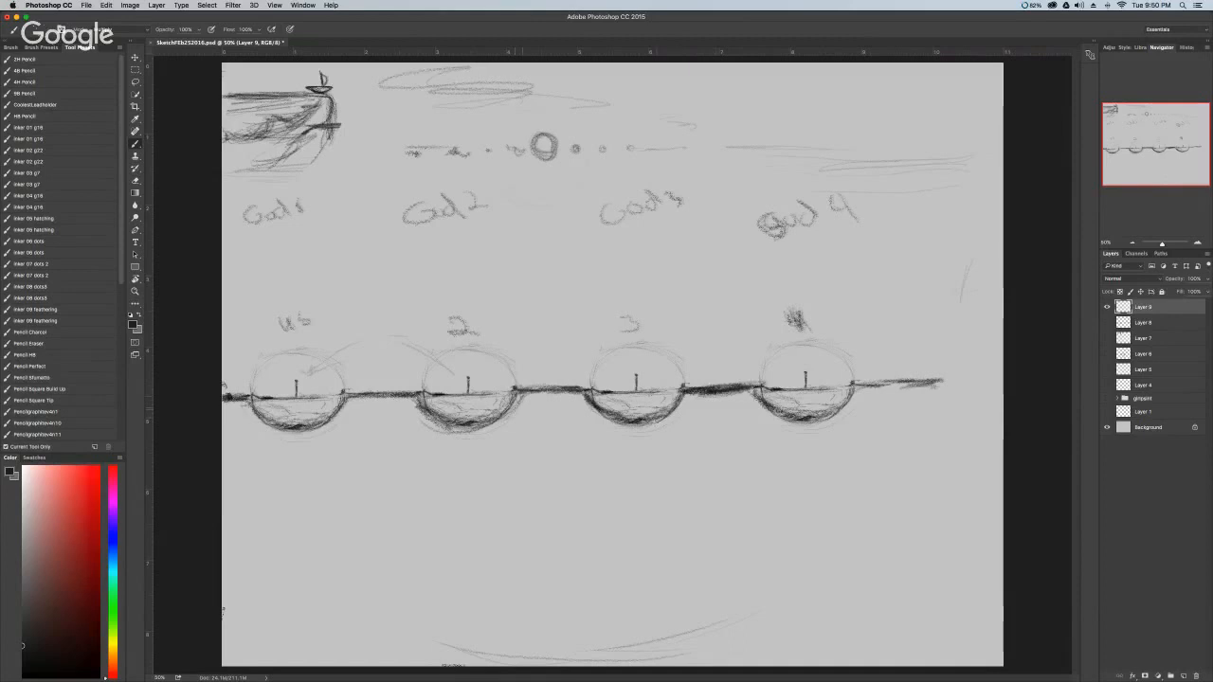
Build up a thicker shaded band beneath the ground line and bowls along the whole row of basins.
drag(587, 403, 522, 394)
mouse_move(411, 402)
mouse_down()
mouse_move(436, 420)
mouse_move(491, 424)
mouse_move(383, 399)
mouse_move(254, 420)
mouse_move(225, 400)
mouse_move(290, 427)
mouse_move(413, 397)
mouse_up()
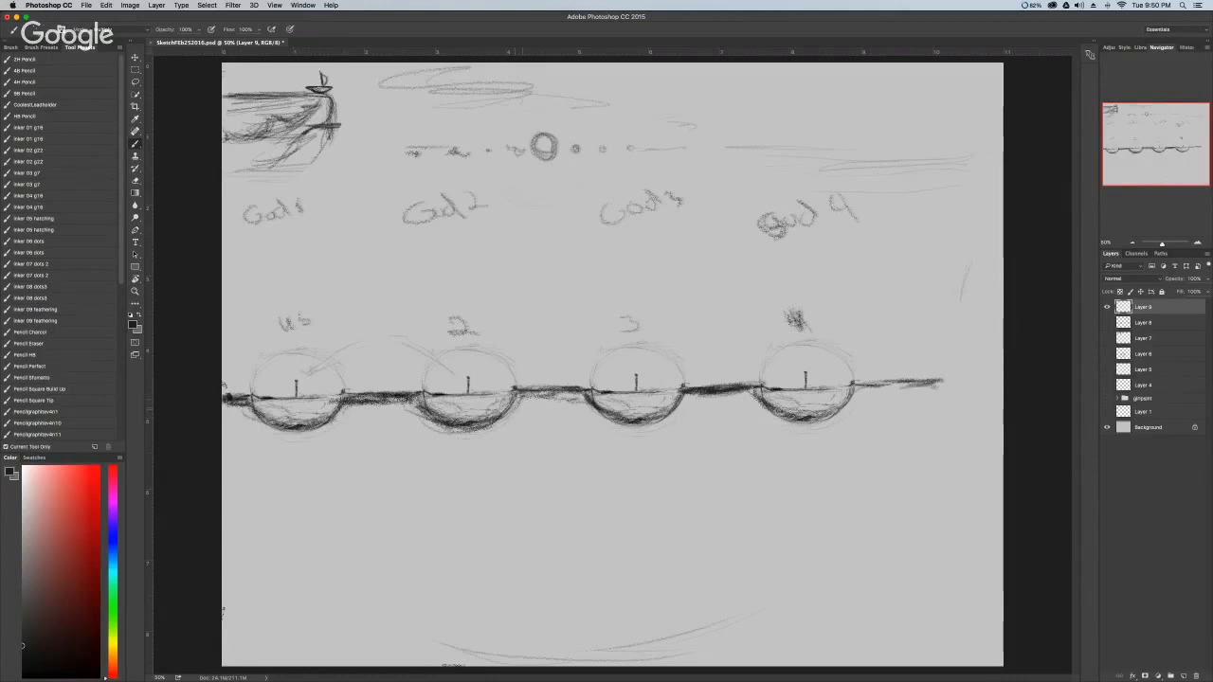
mouse_move(510, 396)
mouse_down()
mouse_move(679, 415)
mouse_move(730, 389)
mouse_move(834, 413)
mouse_move(853, 393)
mouse_move(946, 384)
mouse_up()
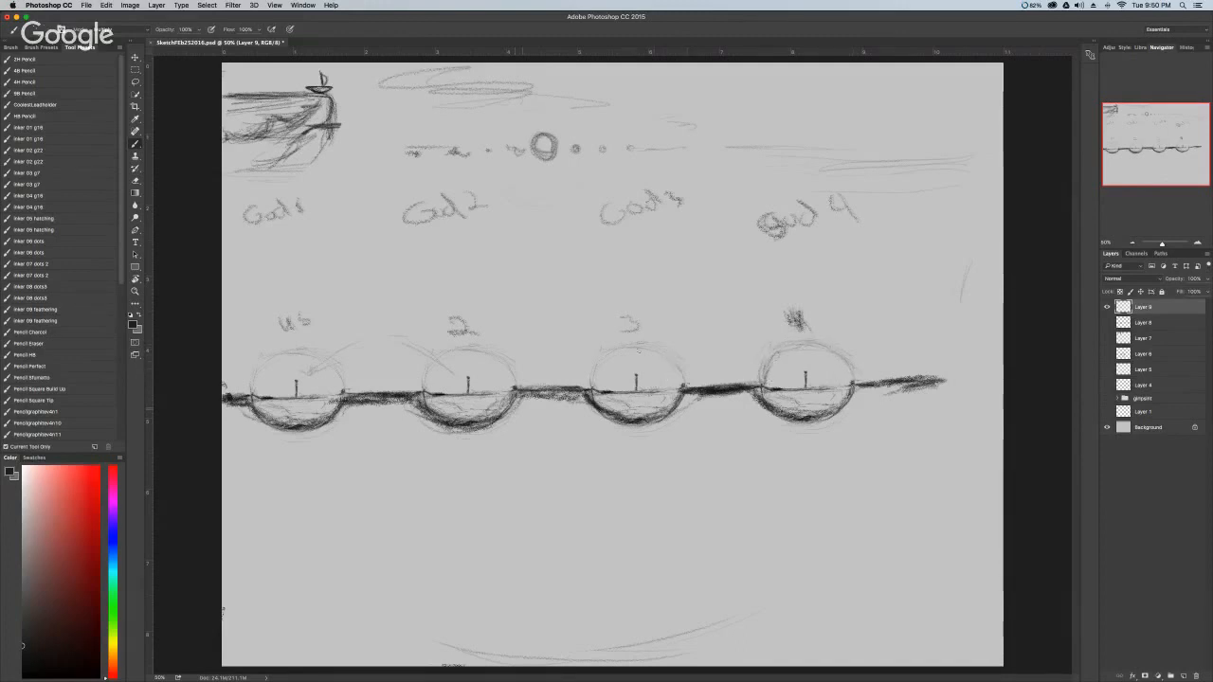
Retrace the domes over the third, second and first basins with heavier pencil outlines.
drag(640, 355, 588, 378)
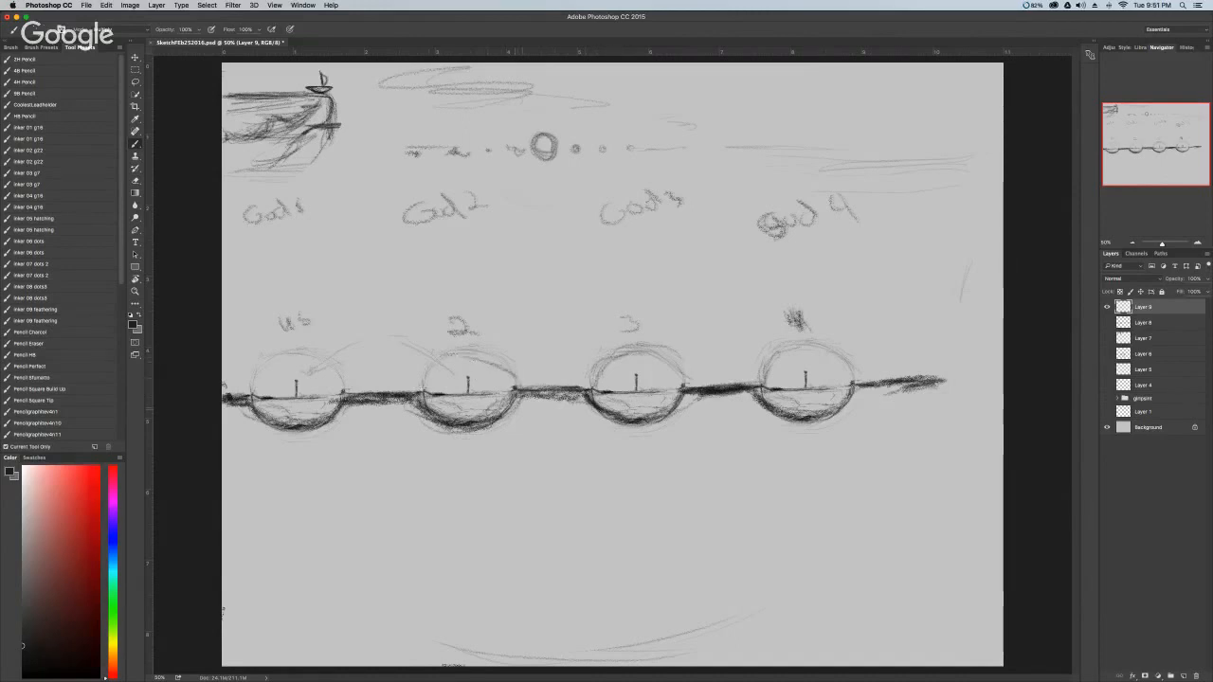
drag(517, 371, 444, 357)
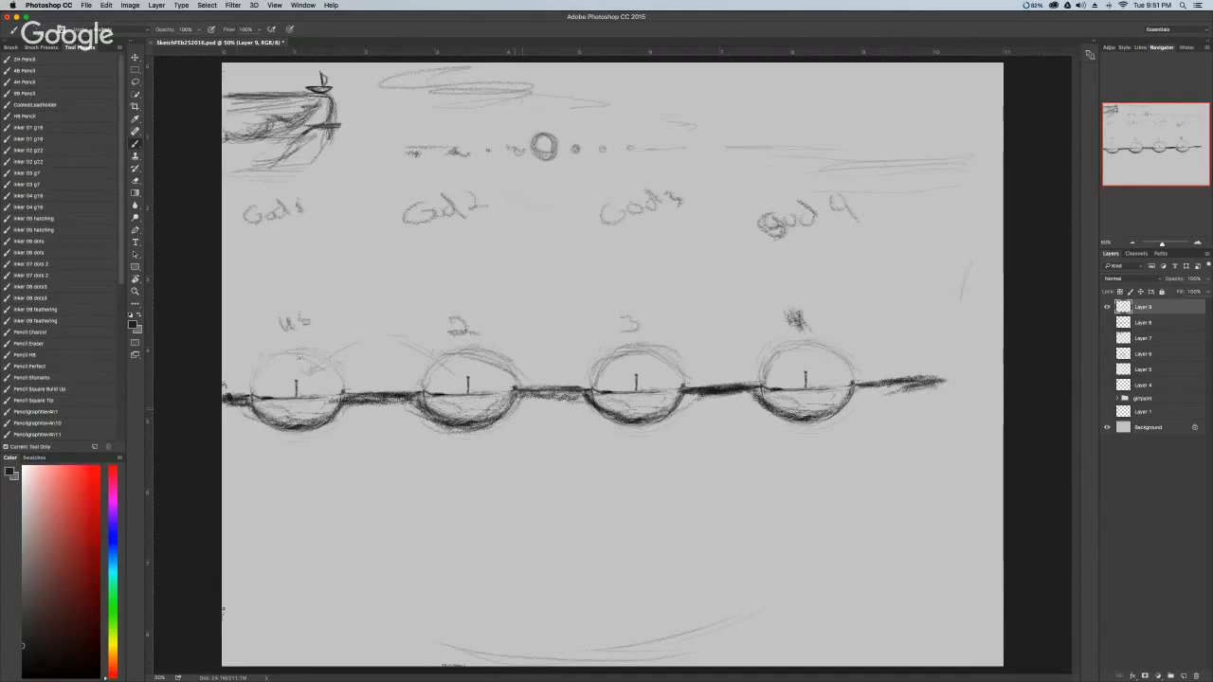
mouse_move(257, 388)
mouse_down()
mouse_move(266, 364)
mouse_move(343, 364)
mouse_up()
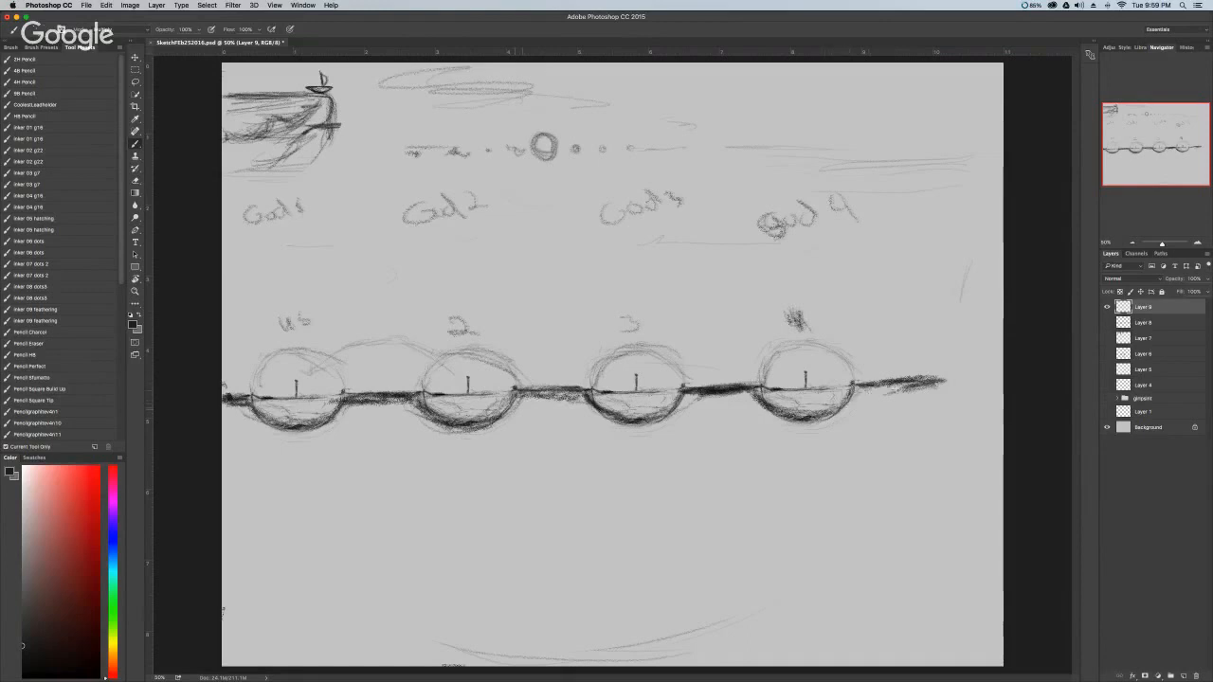
Deepen the dark shading under the bowls and ground line, and add a long faint line beneath the basins.
mouse_move(857, 392)
mouse_down()
mouse_move(906, 388)
mouse_move(809, 423)
mouse_up()
mouse_move(743, 393)
mouse_down()
mouse_move(695, 399)
mouse_move(643, 428)
mouse_move(627, 428)
mouse_move(682, 417)
mouse_move(529, 395)
mouse_move(506, 418)
mouse_move(461, 424)
mouse_move(404, 398)
mouse_move(346, 396)
mouse_up()
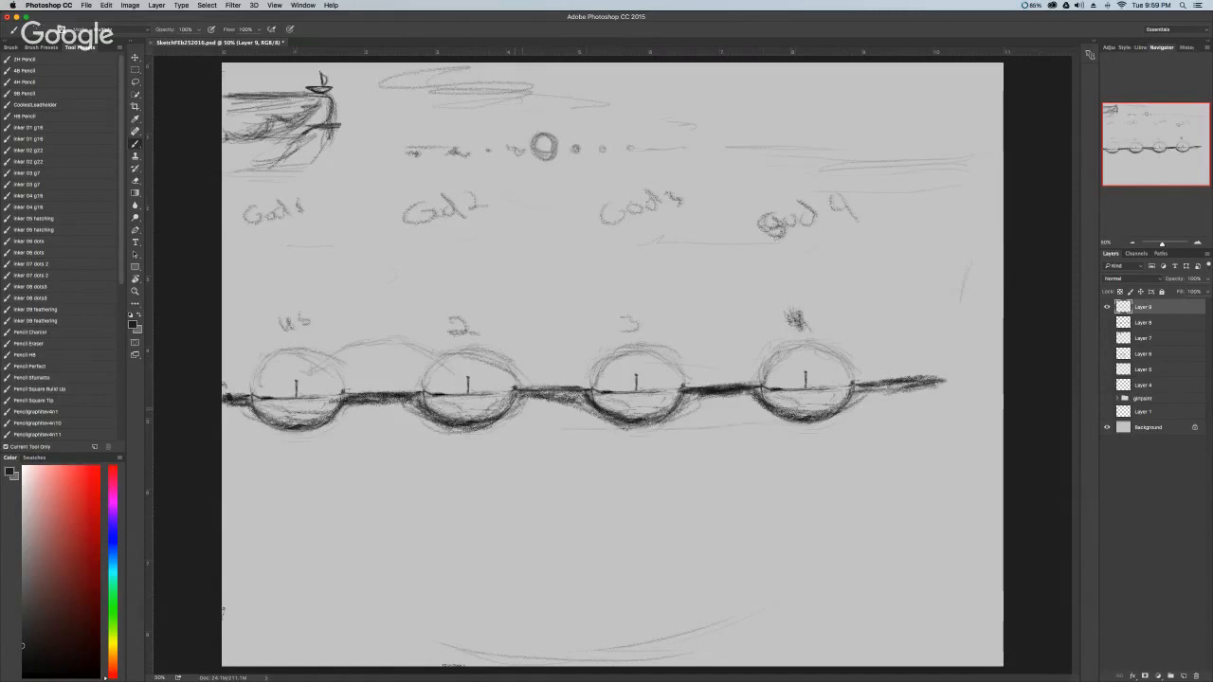
drag(607, 448, 496, 441)
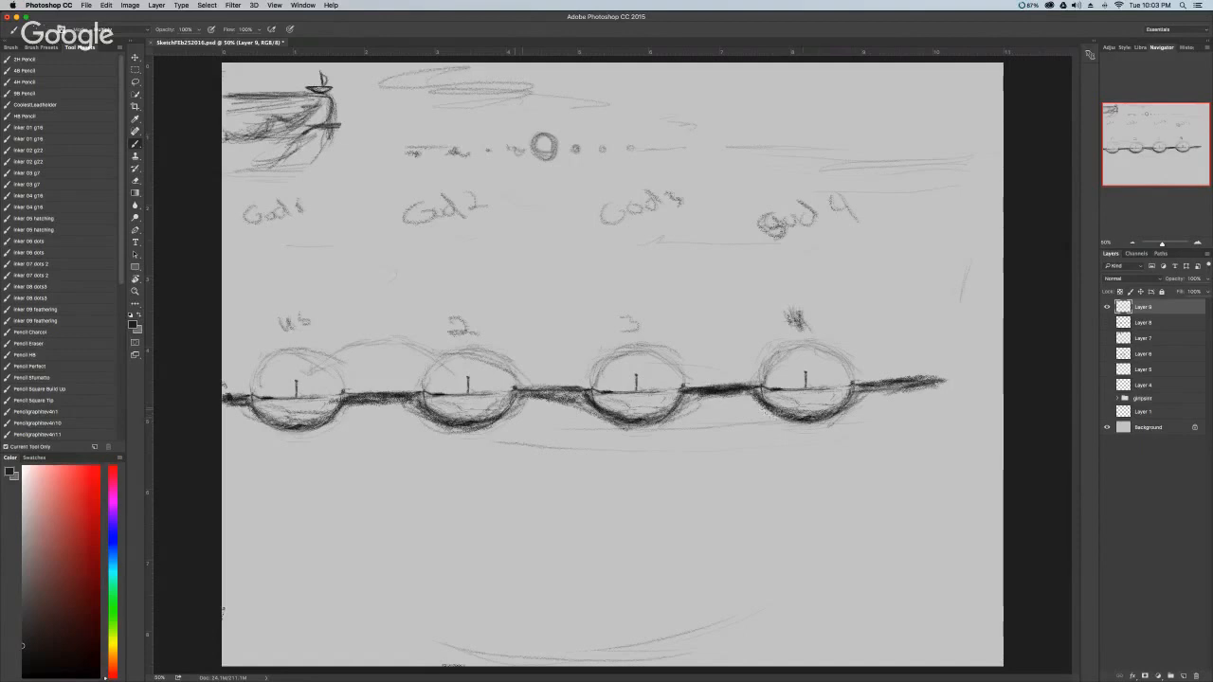
mouse_move(750, 398)
mouse_down()
mouse_move(813, 427)
mouse_move(896, 384)
mouse_move(864, 390)
mouse_move(917, 384)
mouse_move(851, 398)
mouse_up()
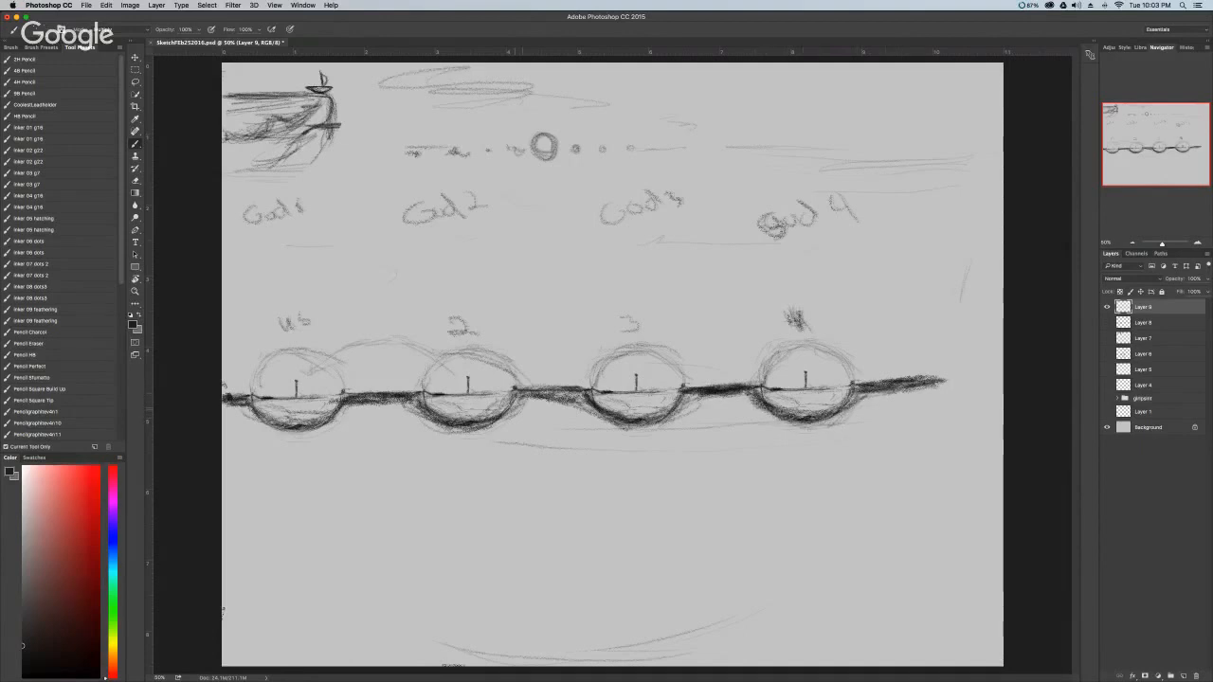
mouse_move(773, 413)
mouse_down()
mouse_move(724, 395)
mouse_move(626, 428)
mouse_move(559, 397)
mouse_move(496, 413)
mouse_up()
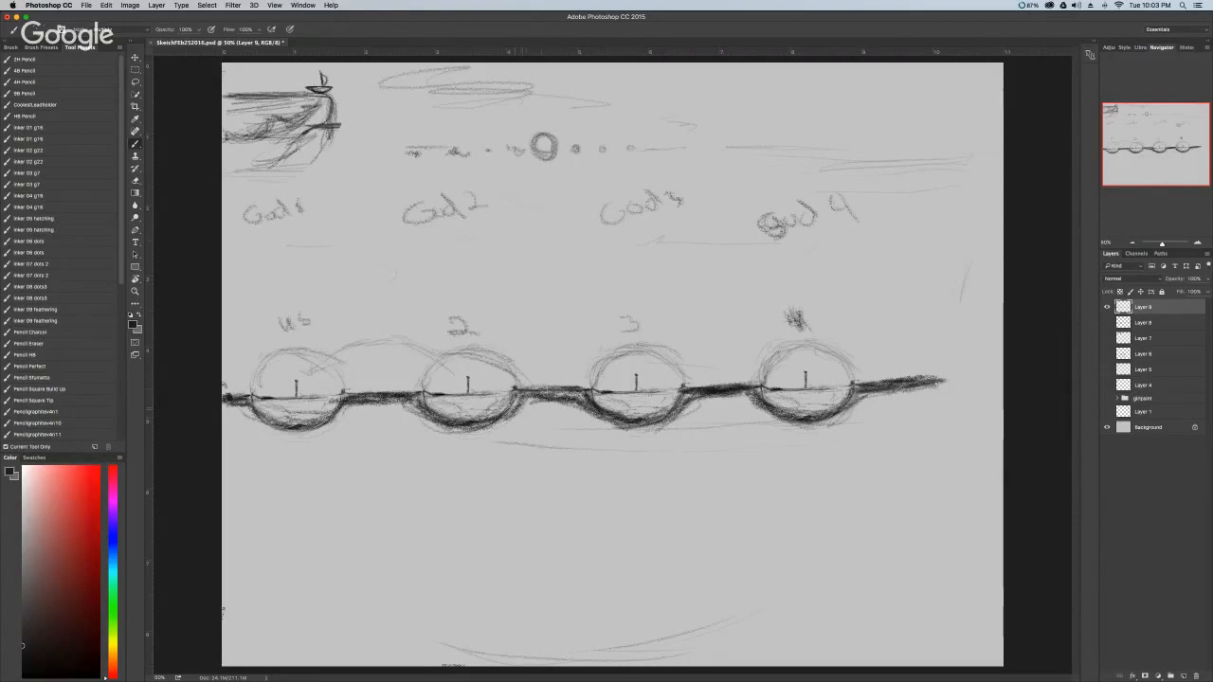